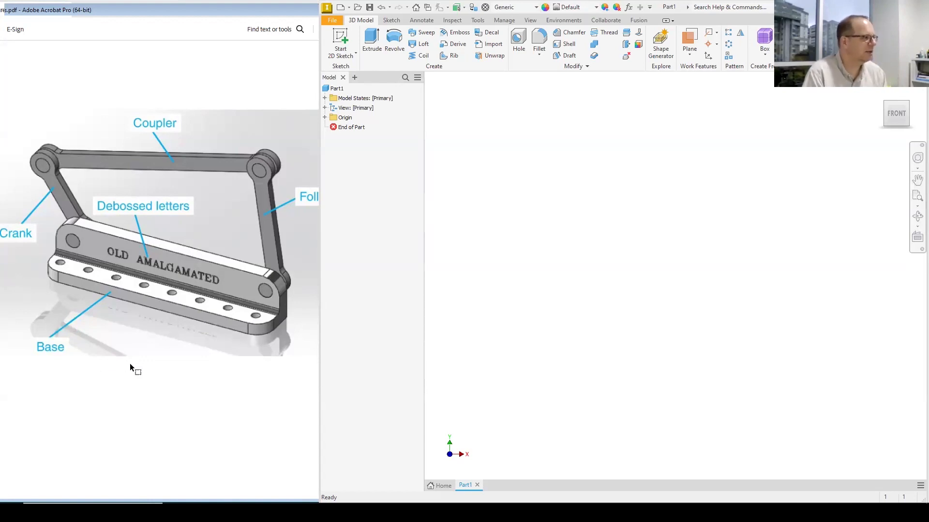
- Examine the PDF drawings of the linkage for the shapes and dimensions of the base, crank, follower and coupler
scroll(175, 357, down, 3)
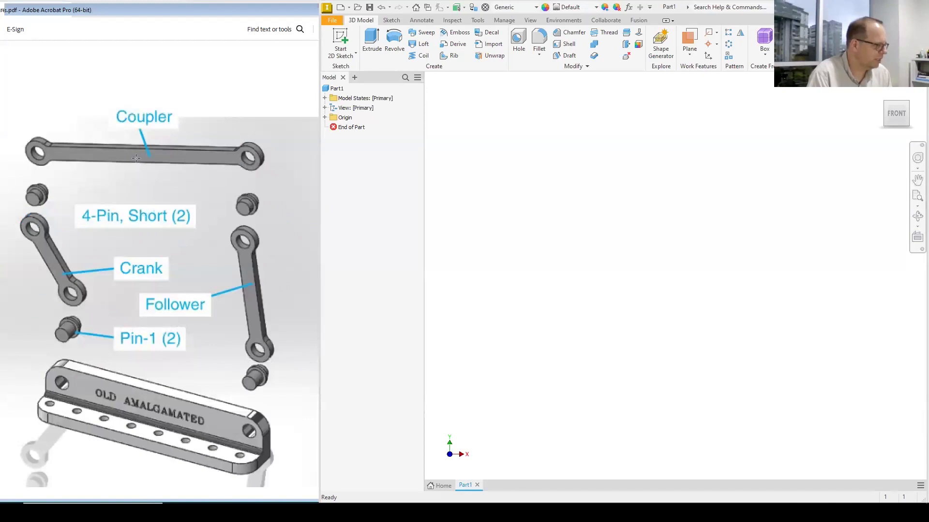
scroll(196, 387, down, 1)
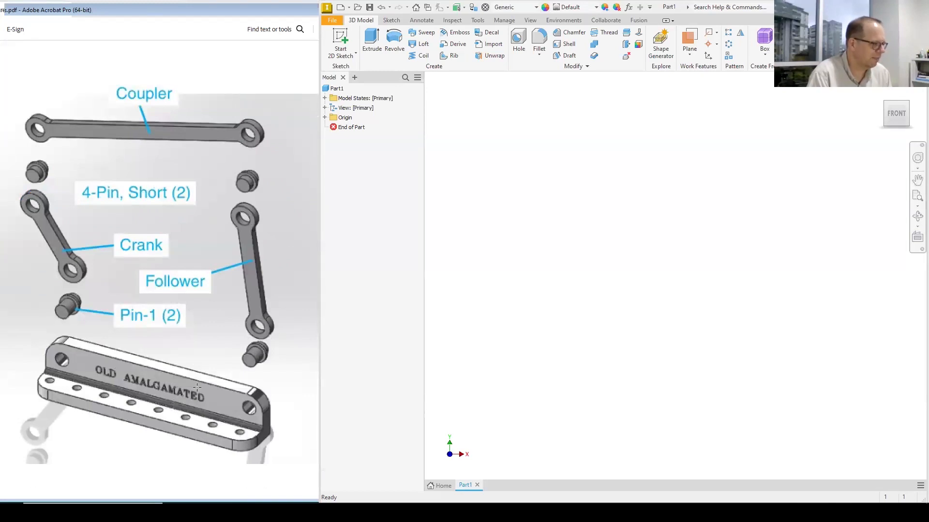
scroll(197, 387, down, 5)
scroll(197, 387, up, 4)
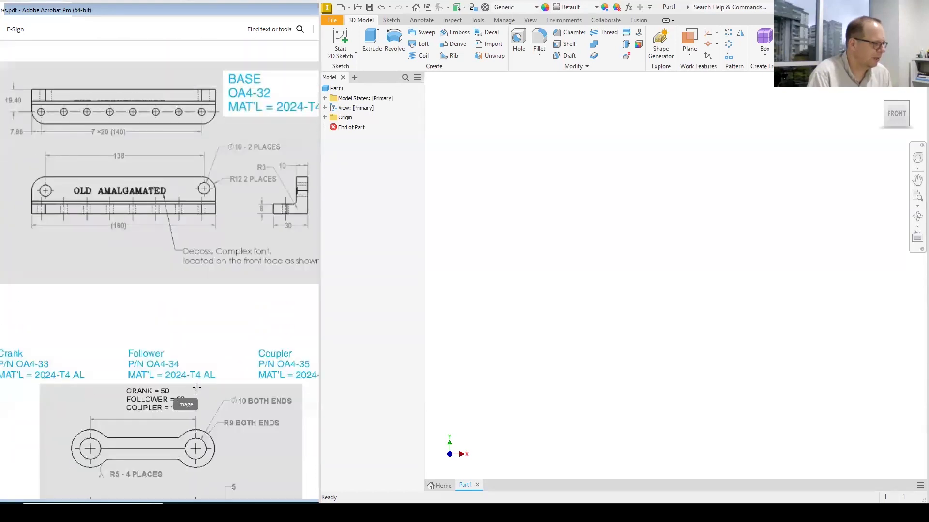
scroll(194, 387, down, 3)
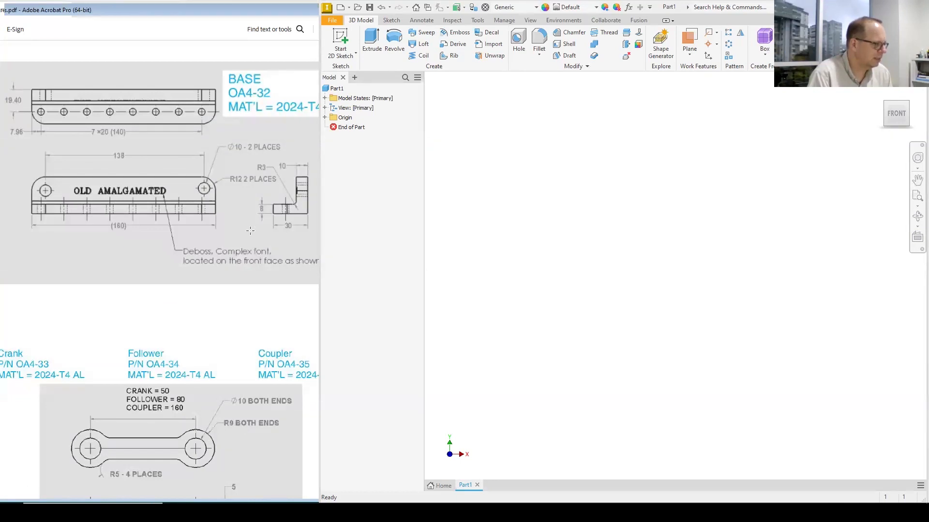
scroll(130, 367, down, 3)
scroll(131, 367, down, 5)
scroll(131, 367, up, 5)
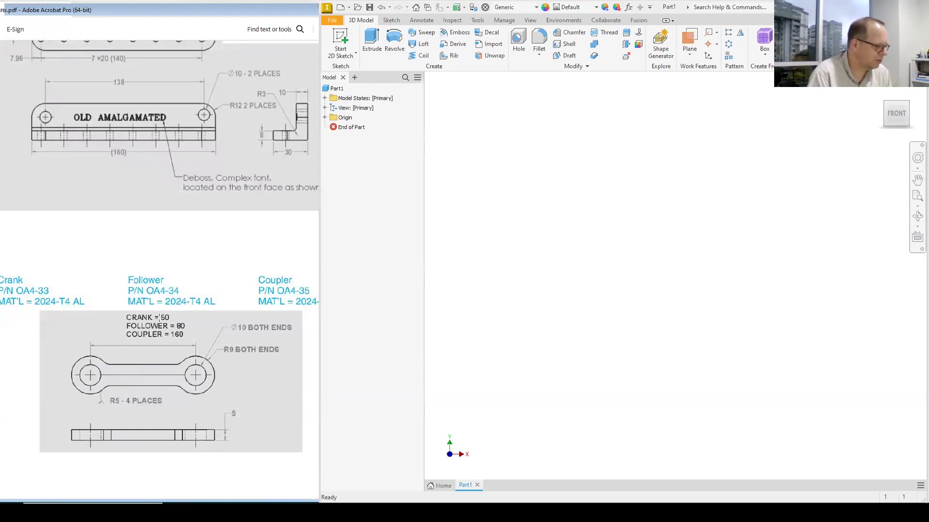
scroll(172, 354, down, 5)
scroll(172, 353, down, 3)
scroll(173, 353, up, 8)
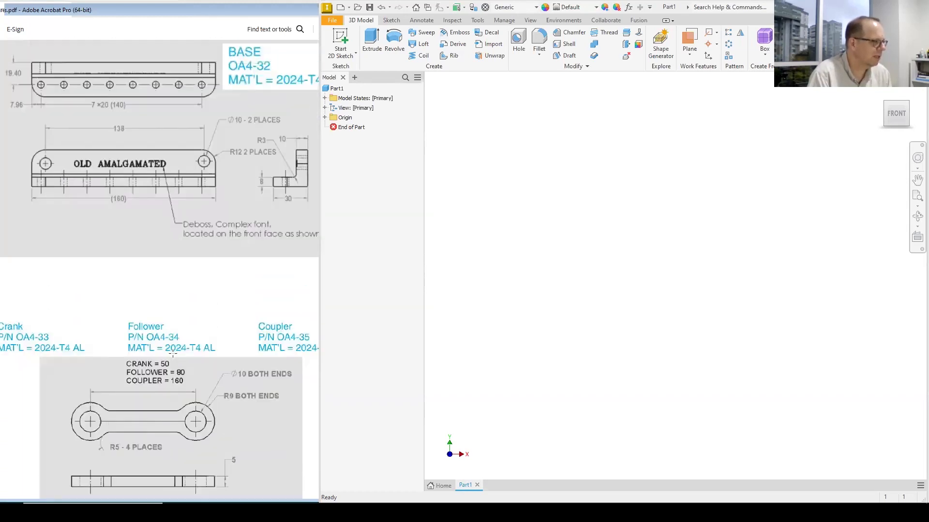
scroll(173, 353, up, 1)
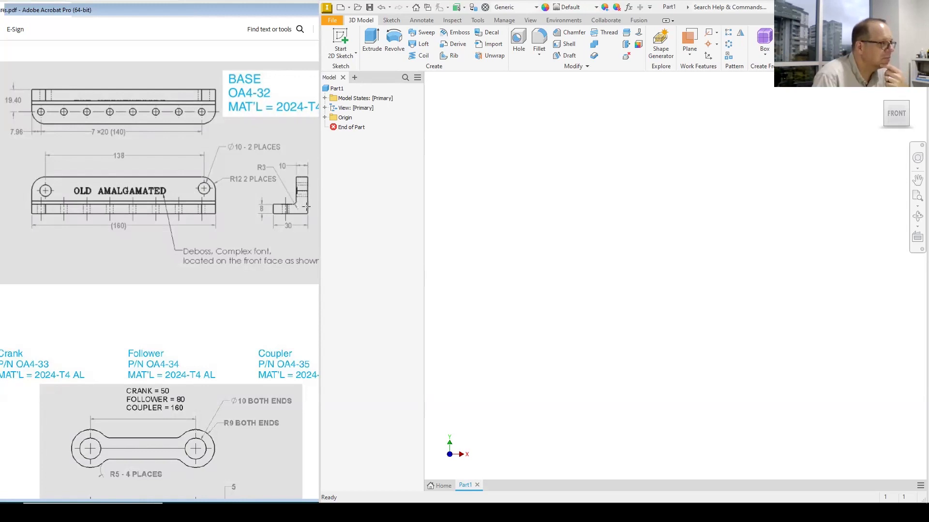
- Start a sketch on the YZ plane and draw a 30 mm horizontal base line from the origin
click(344, 38)
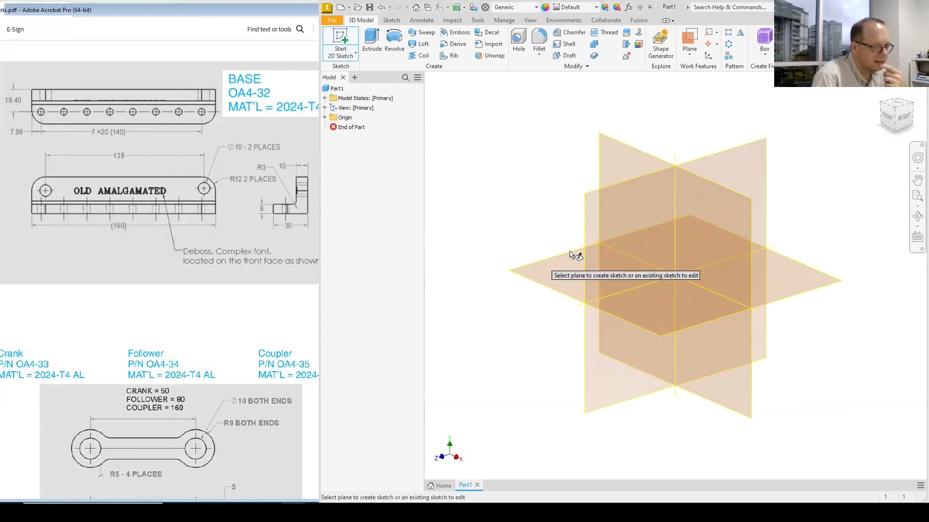
click(605, 229)
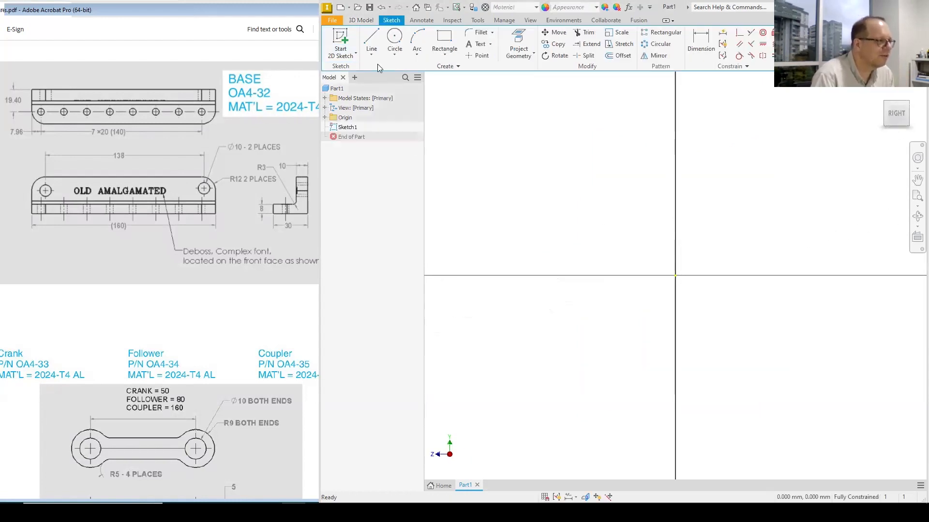
click(373, 41)
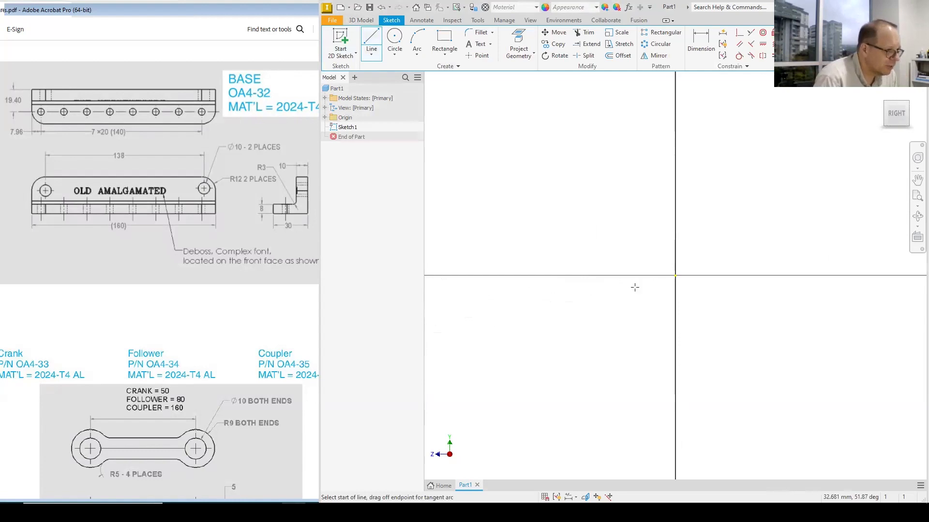
click(675, 275)
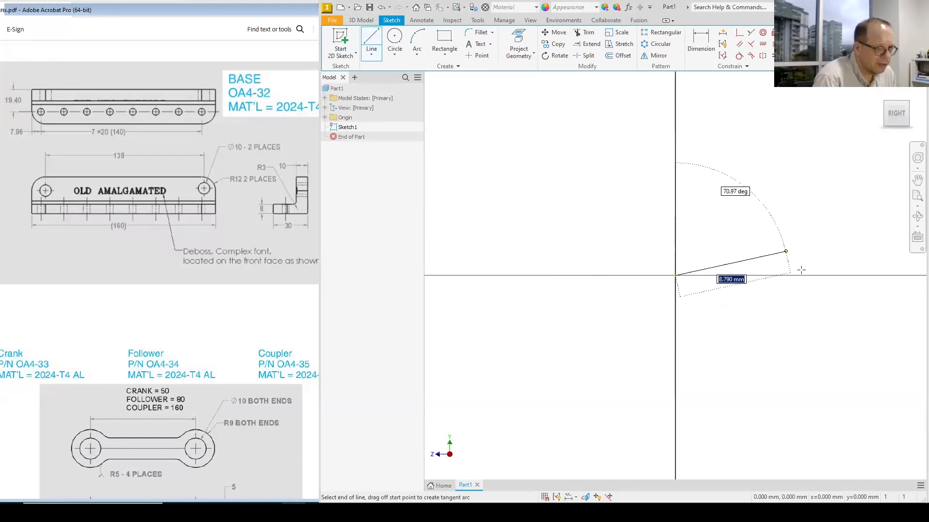
text(30)
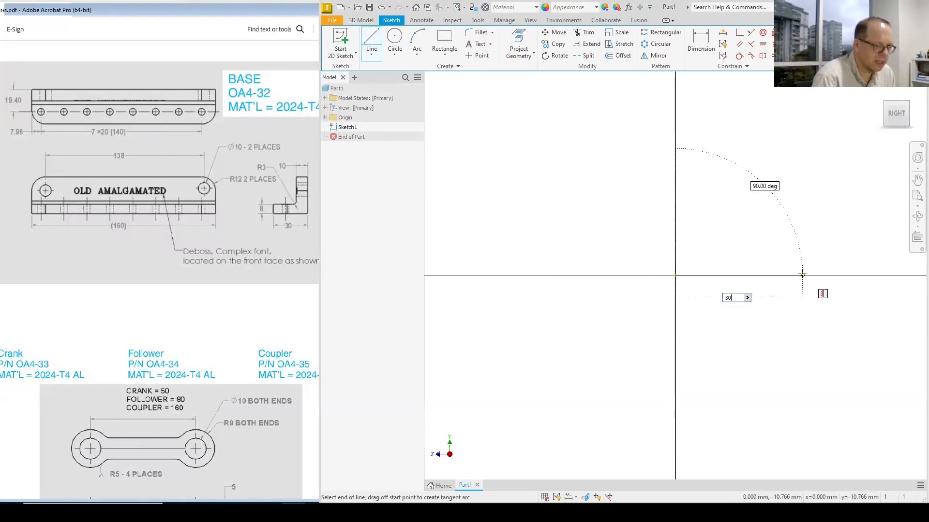
key(Return)
- Continue the profile with a 38 mm line upward, a 10 mm line back toward the vertical axis and a 30 mm line downward
click(900, 120)
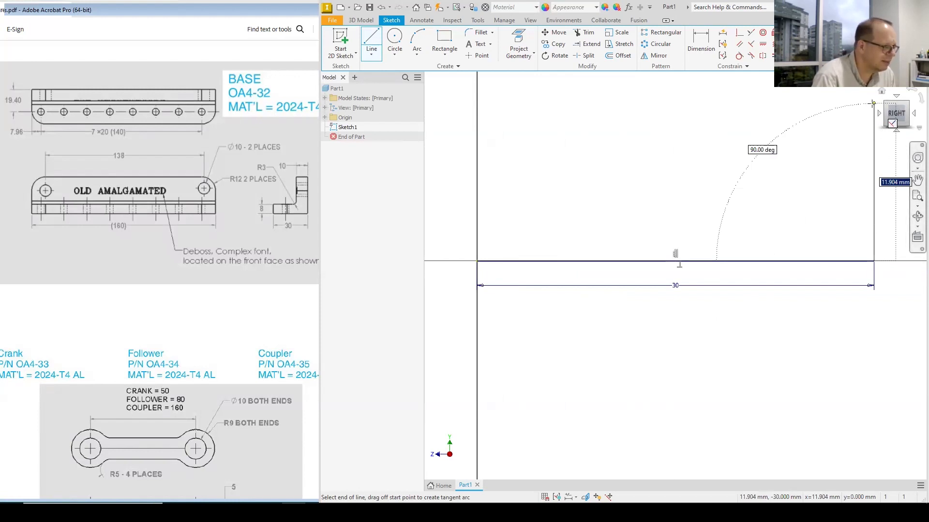
text(38)
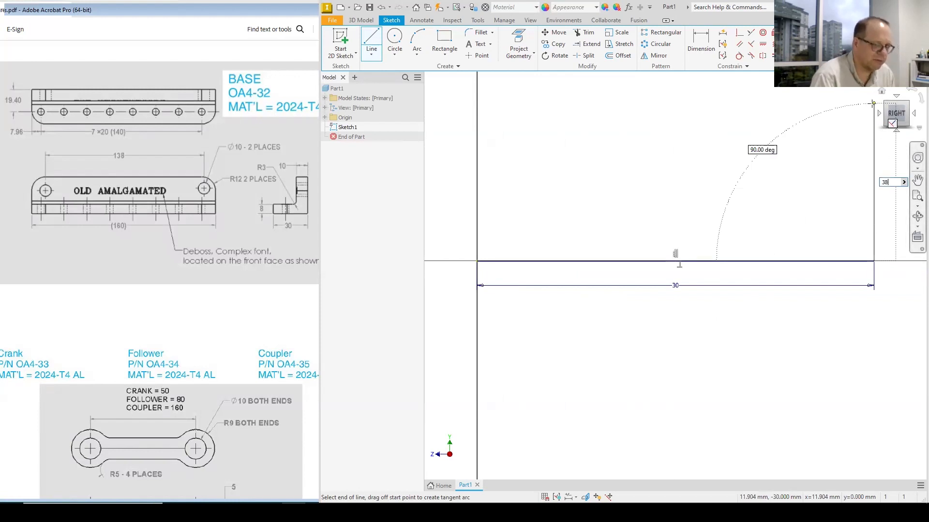
key(Return)
drag(888, 120, 905, 115)
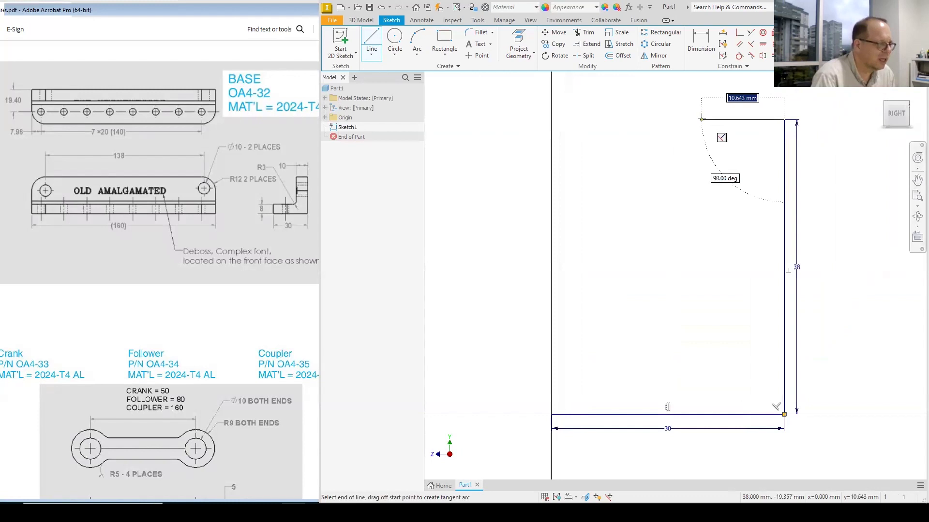
text(10)
key(Return)
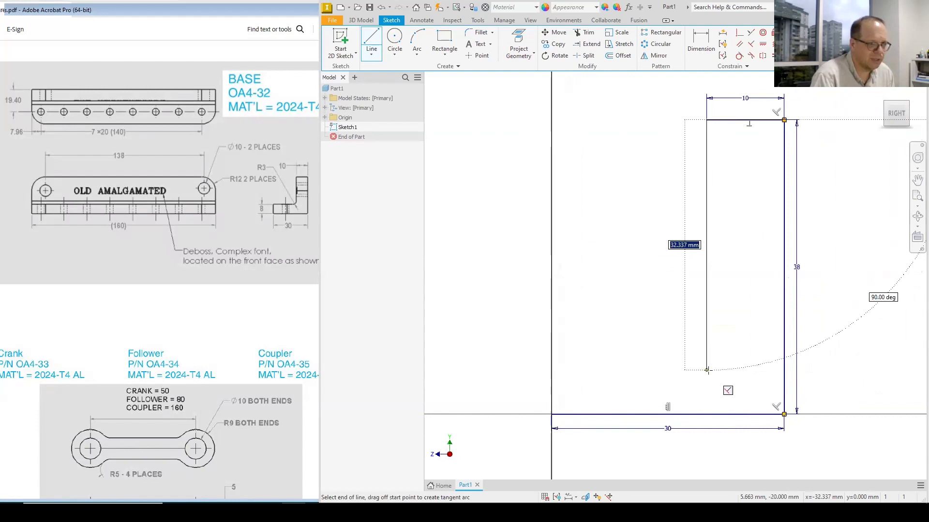
text(30)
key(Return)
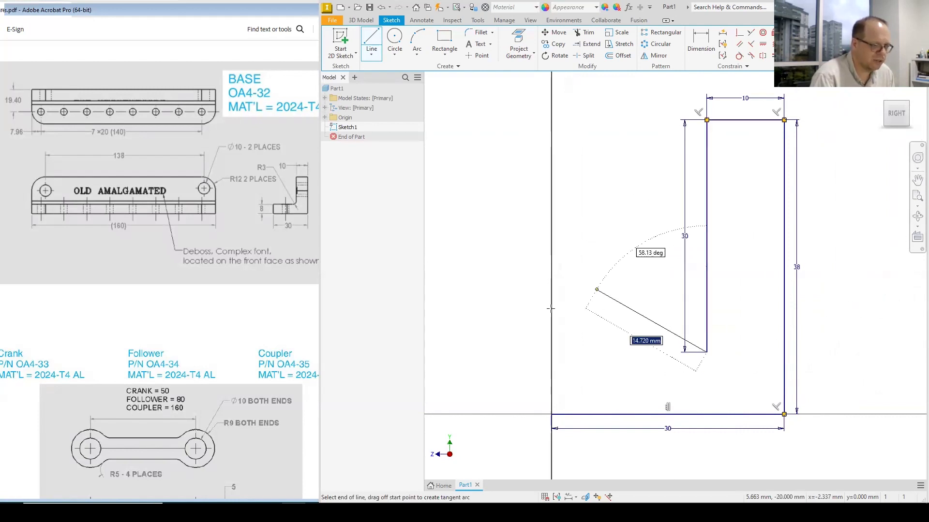
- Close the L-shaped profile with a horizontal line to the vertical axis and a vertical line down to the origin
click(551, 352)
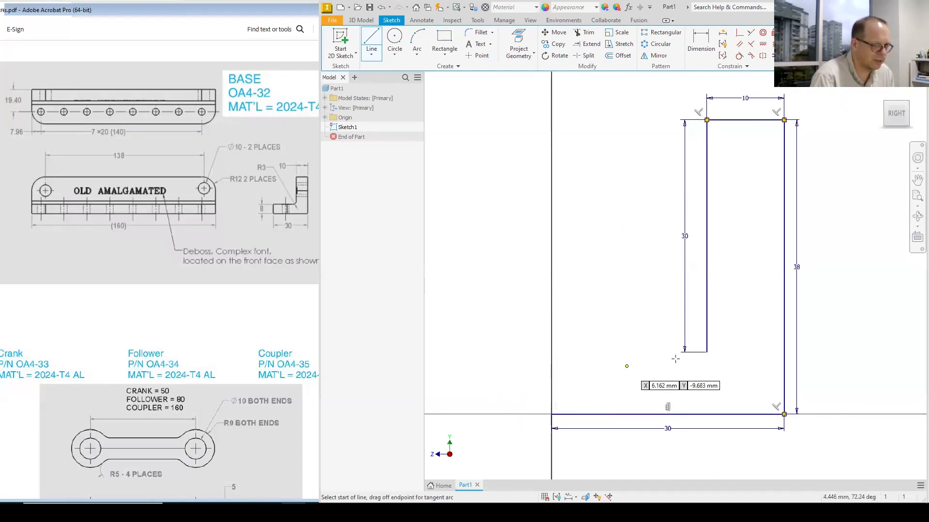
click(708, 352)
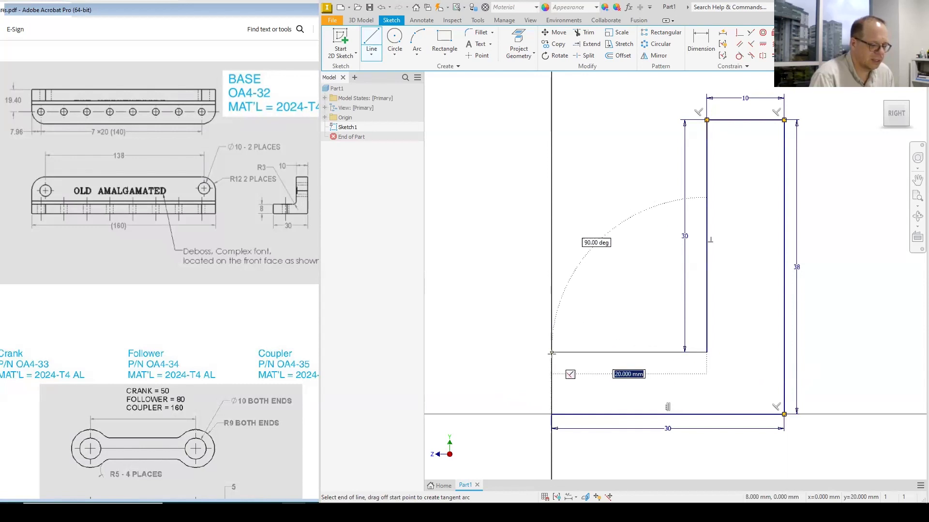
key(Escape)
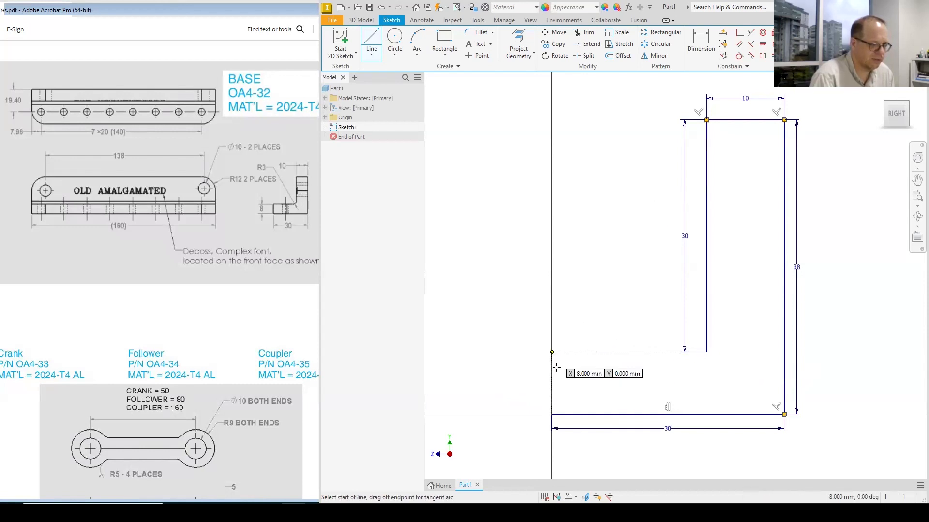
click(706, 352)
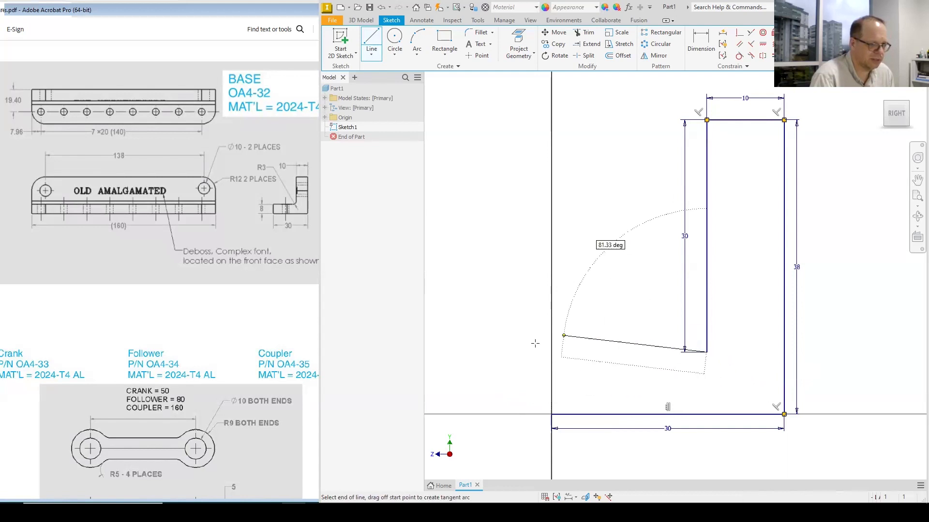
click(551, 352)
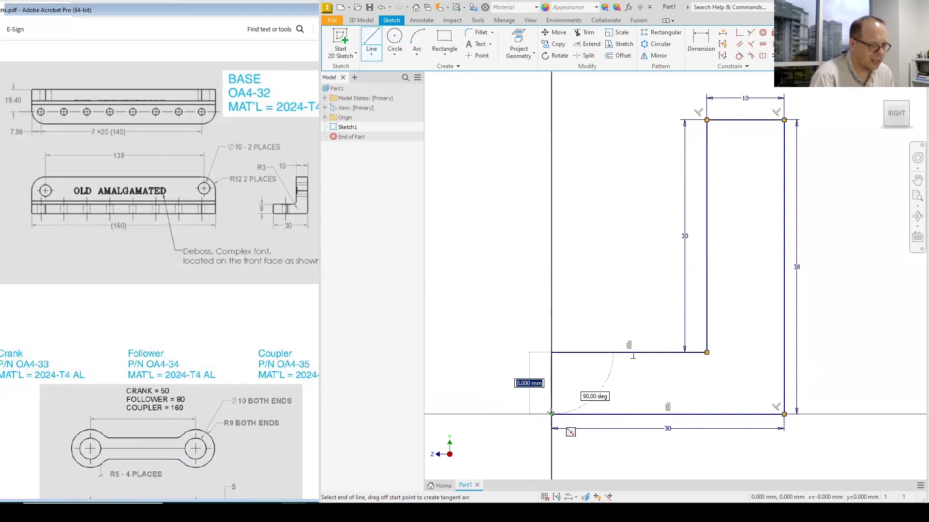
click(552, 414)
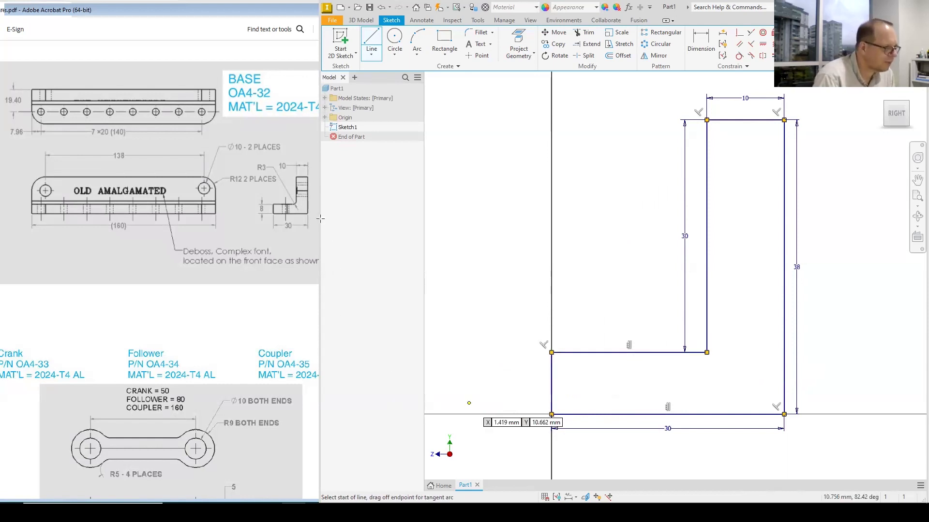
- Round the inner corner of the L-shaped profile with a 3 mm sketch fillet and finish the sketch
click(479, 33)
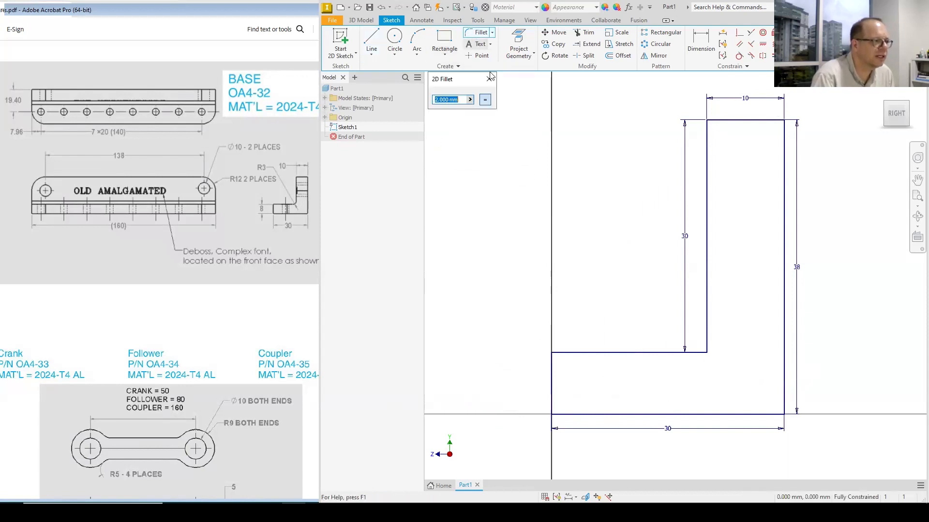
text(3)
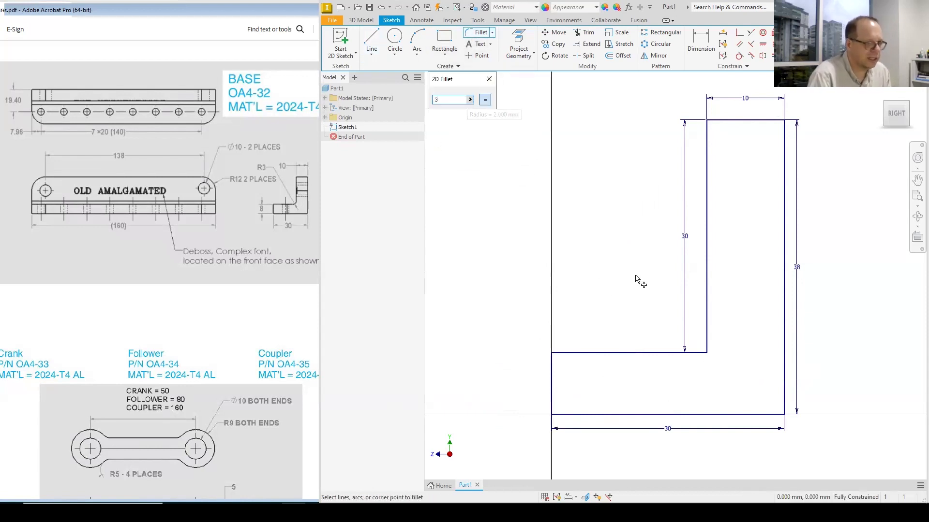
click(708, 334)
click(678, 353)
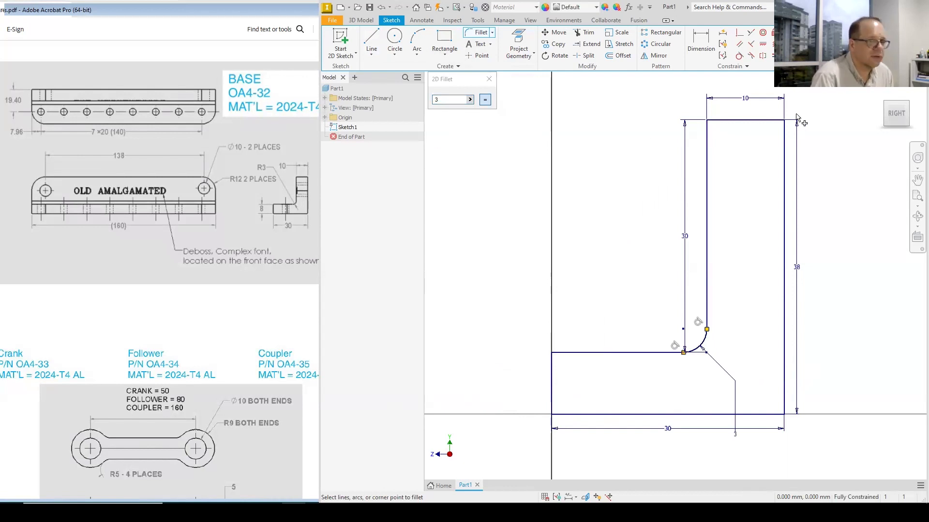
click(870, 42)
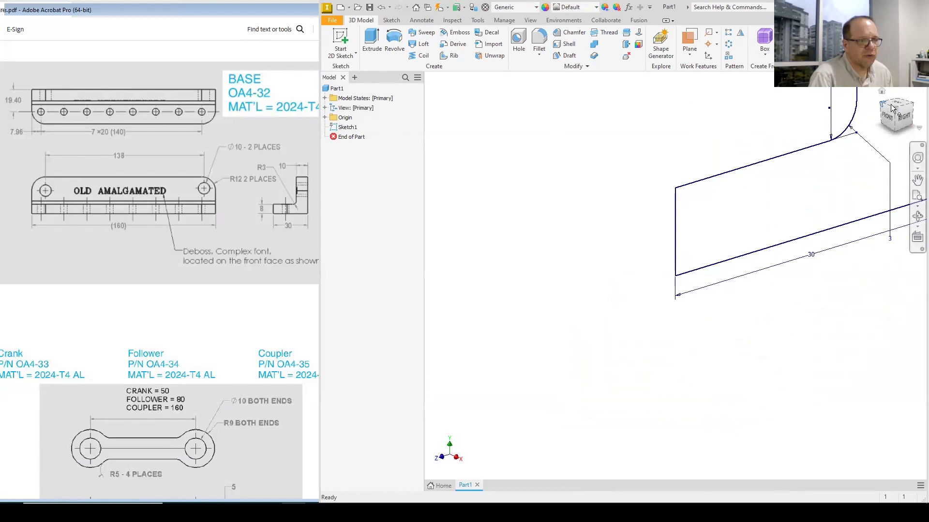
- Extrude the L-shaped profile 162 mm into a solid
click(882, 93)
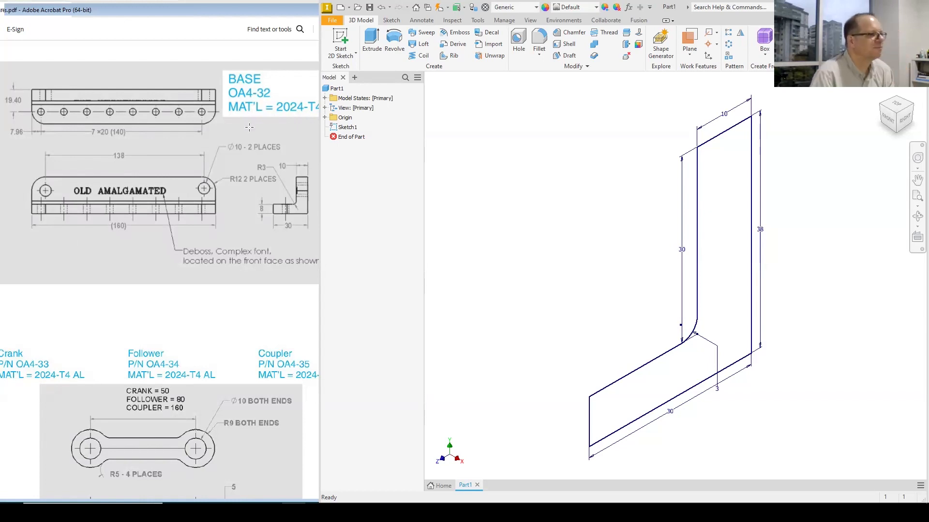
click(372, 42)
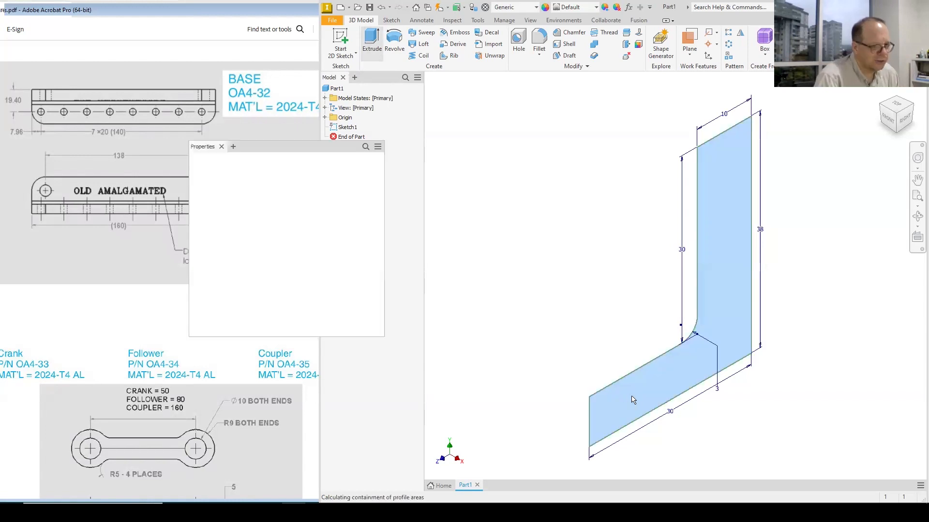
click(292, 239)
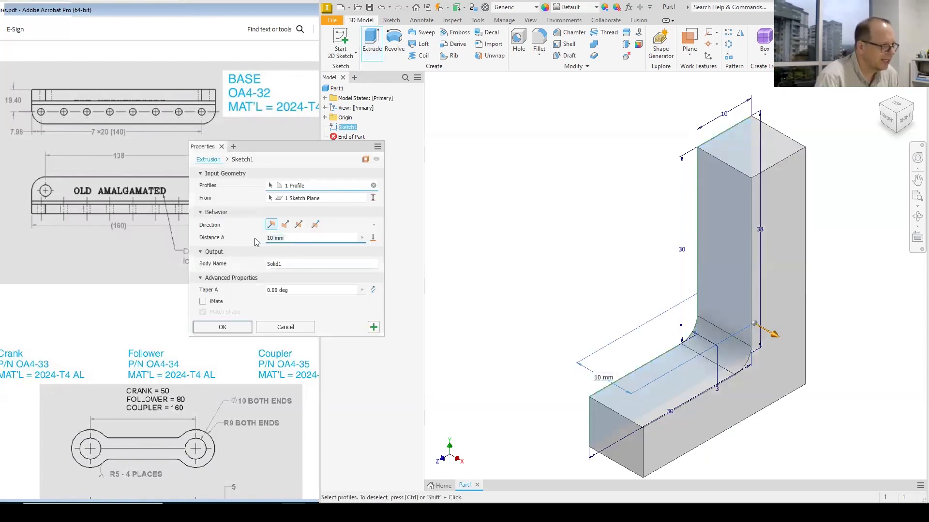
text(162)
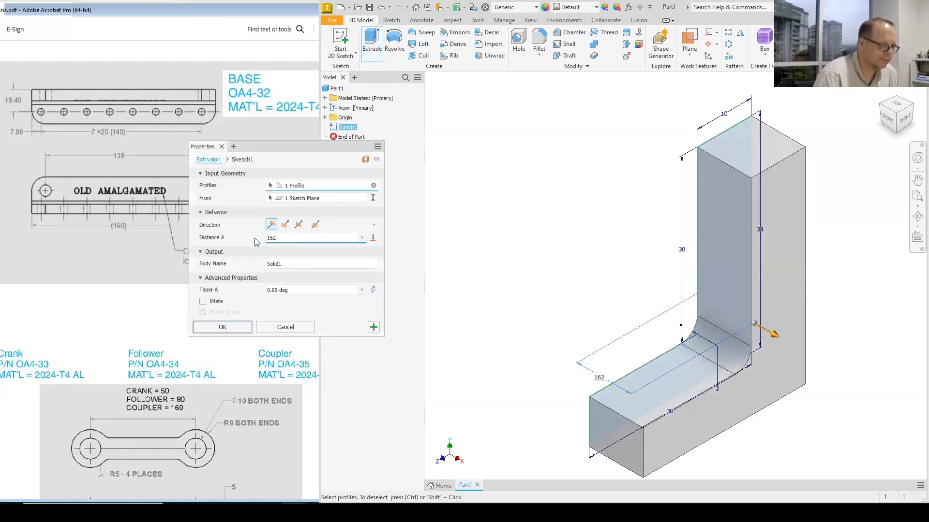
key(Return)
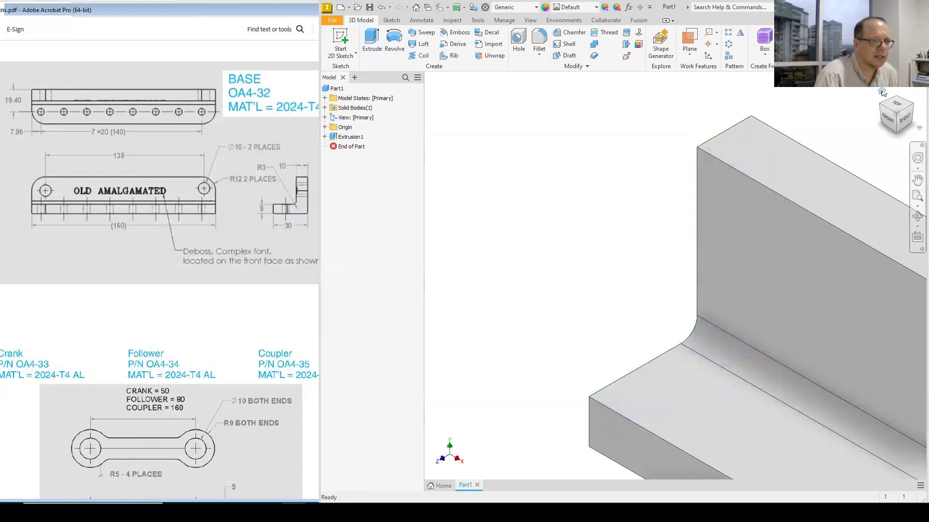
- Fillet the two upper end corners of the vertical wall with a 12 mm radius
click(882, 92)
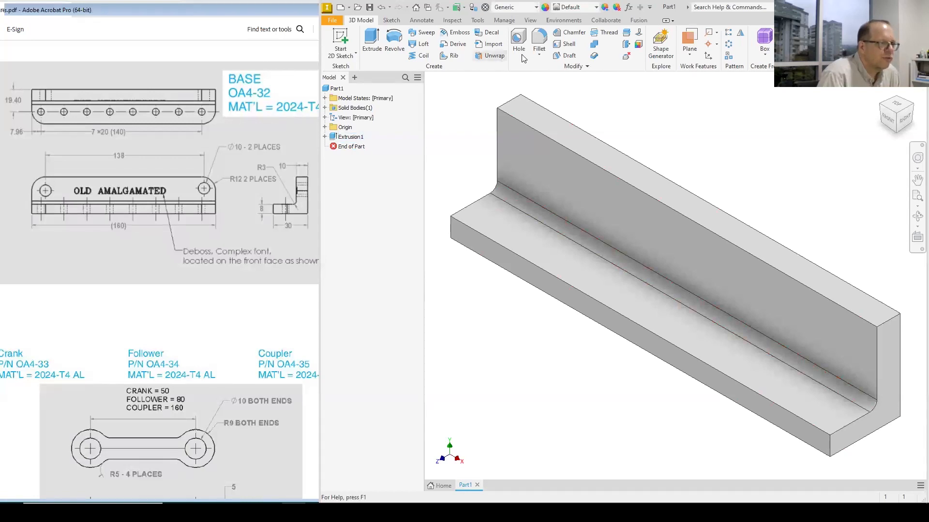
click(538, 41)
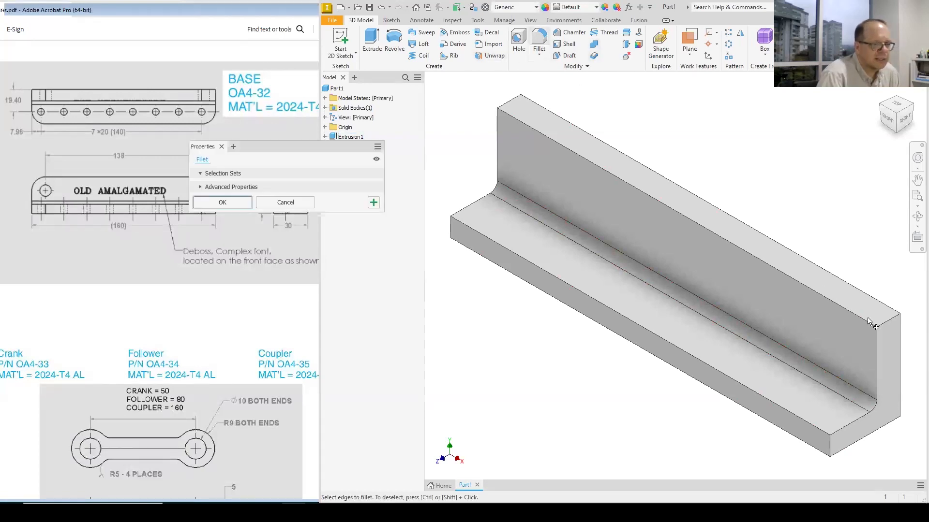
click(310, 198)
text(12)
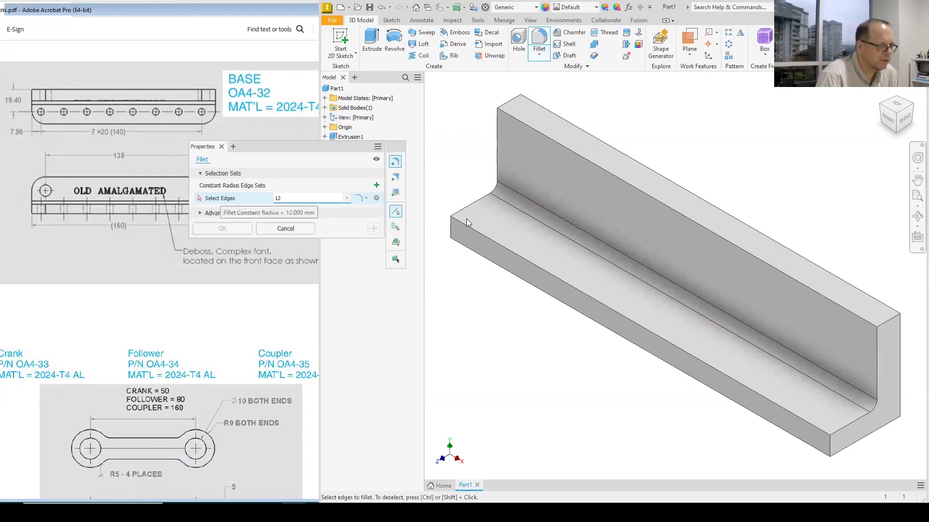
click(889, 325)
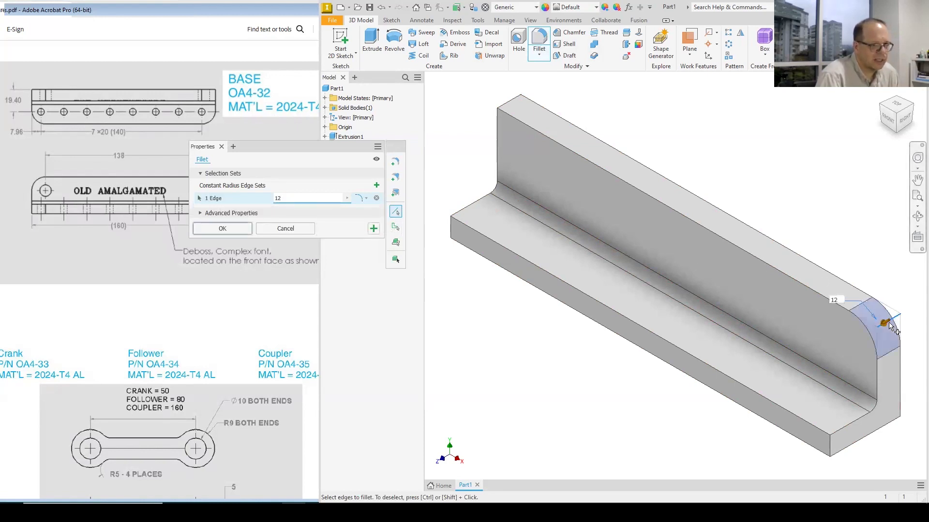
click(510, 105)
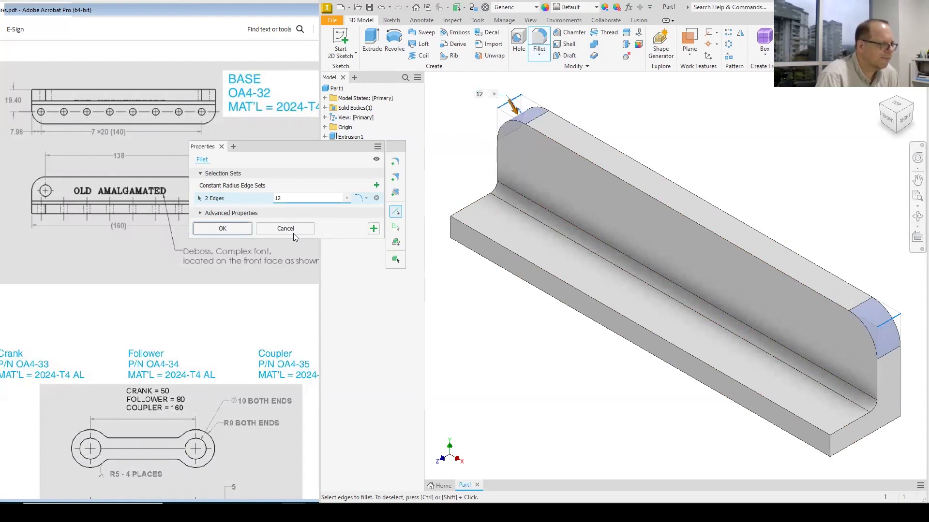
click(231, 229)
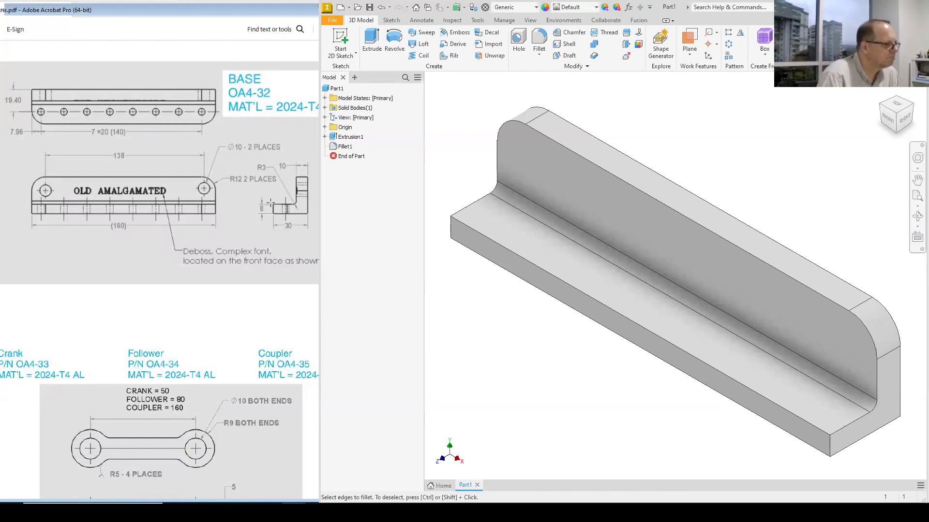
- Fillet the two front corners of the horizontal flange with a 12 mm radius
click(538, 46)
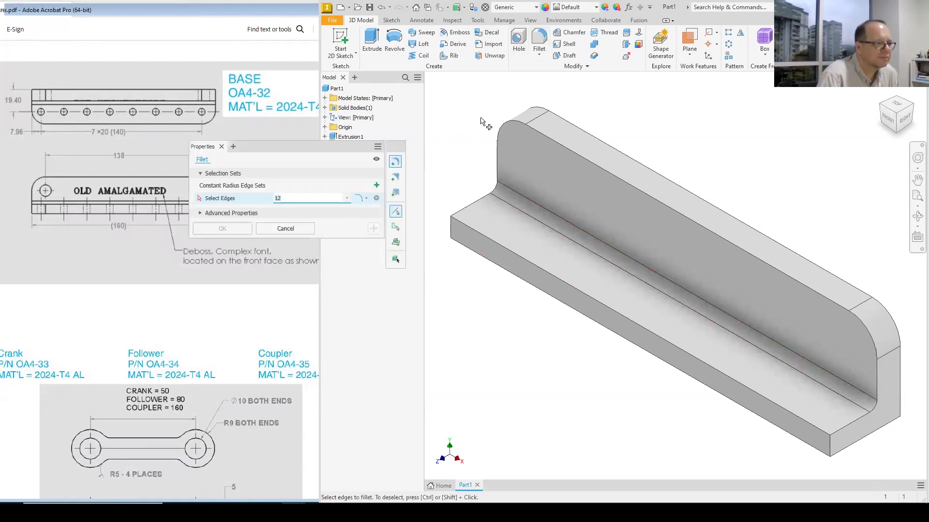
click(454, 226)
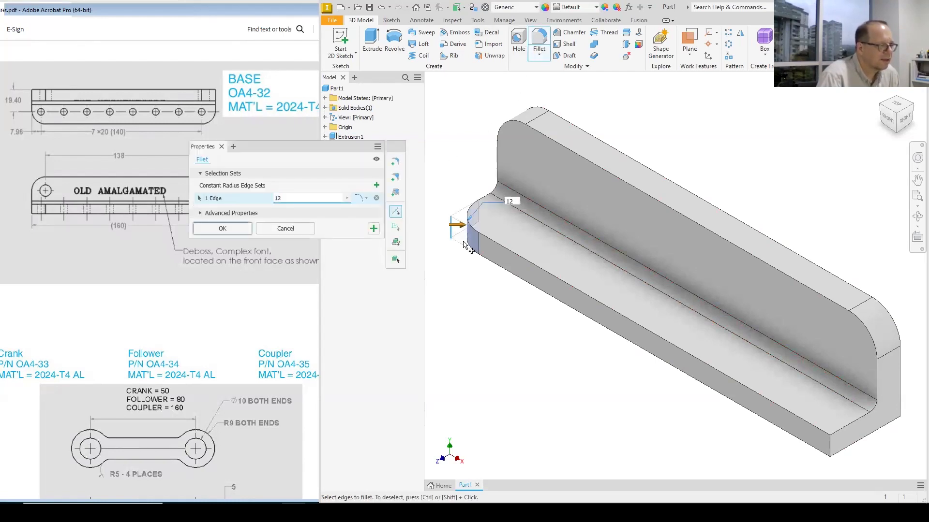
click(831, 449)
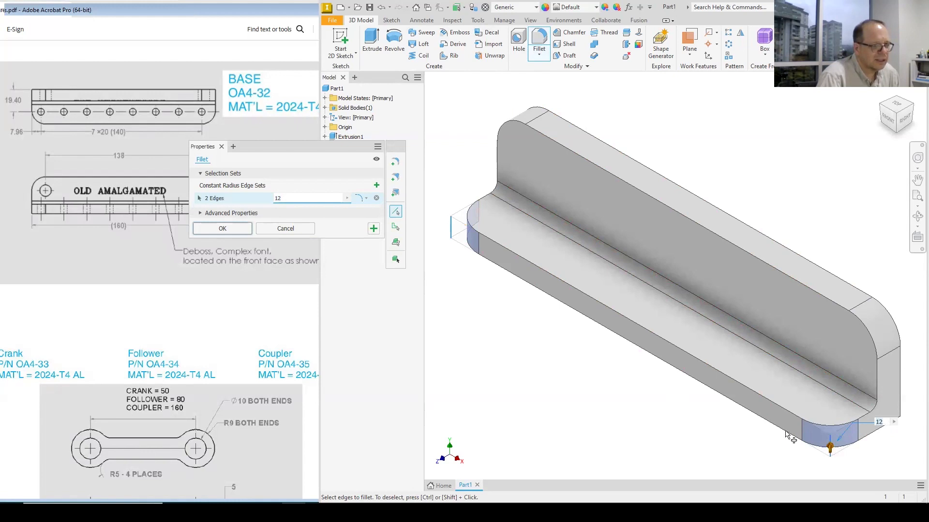
click(243, 232)
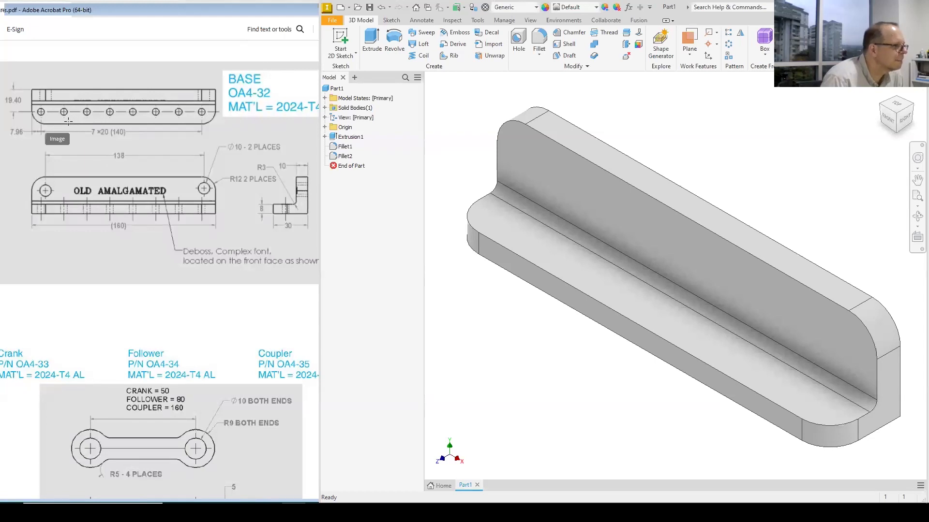
- Start a sketch on the flange's upper face and draw a 6 mm diameter circle near its rounded left corner
right_click(547, 253)
click(544, 279)
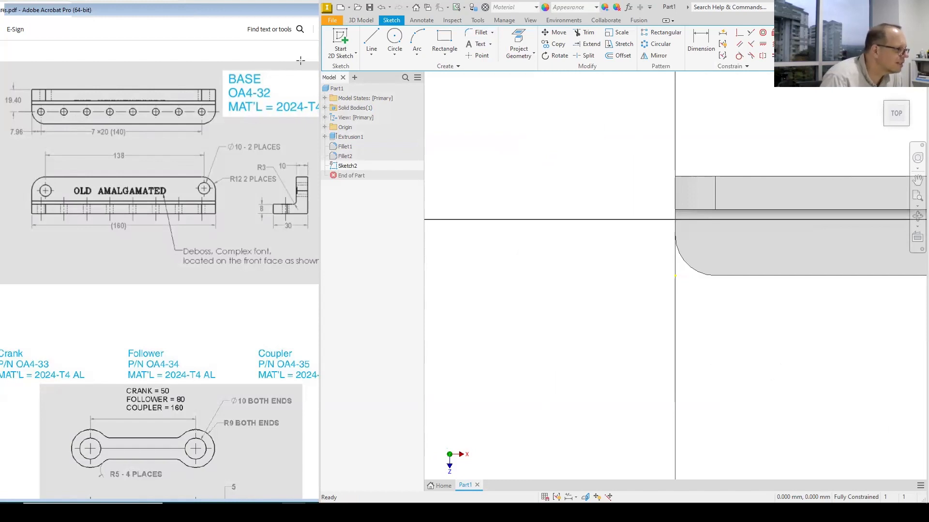
click(395, 41)
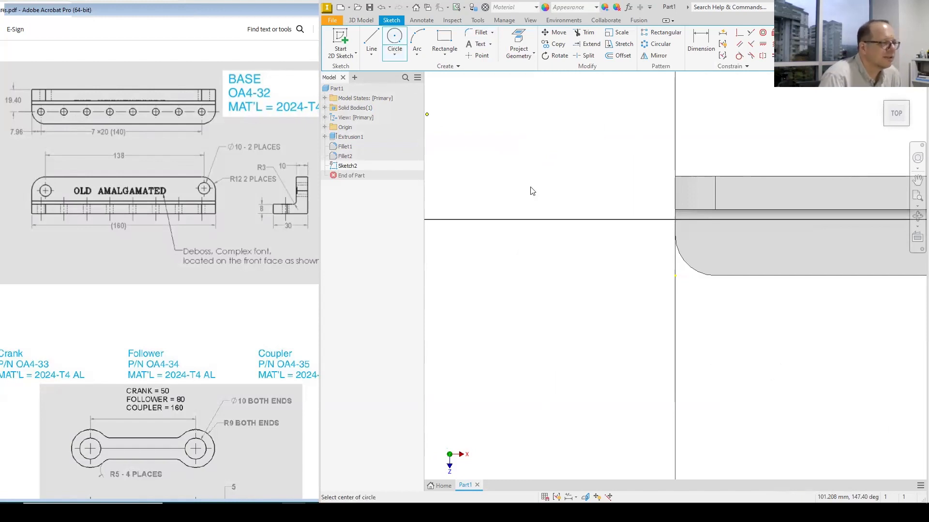
click(705, 248)
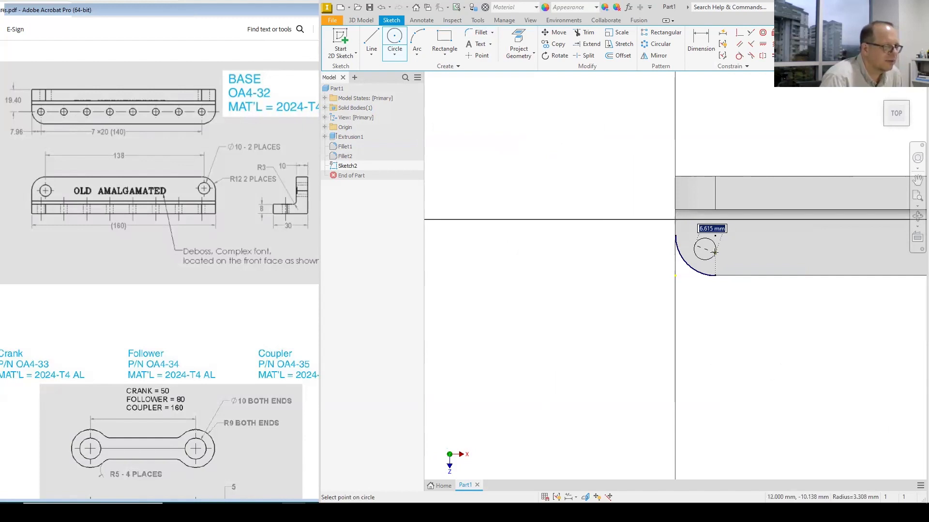
text(6)
key(Return)
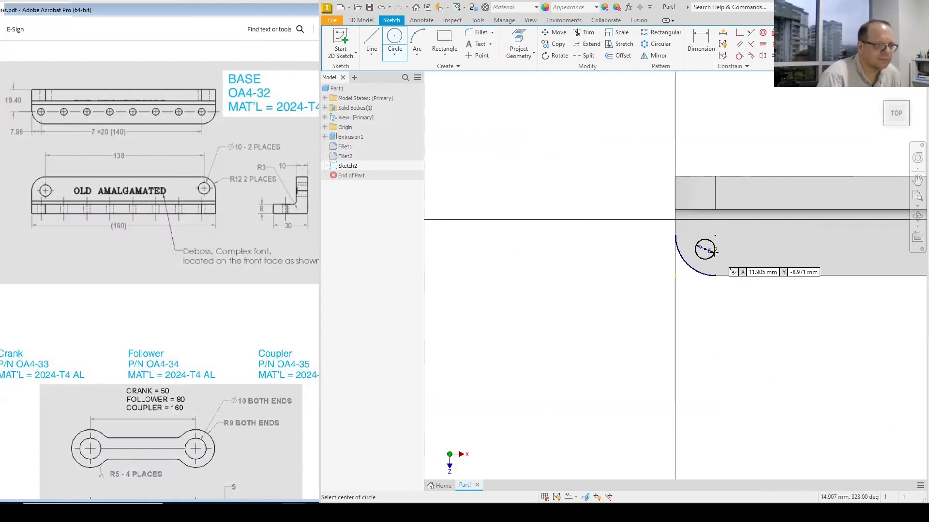
- Dimension the circle's center 19.4 mm from the back edge of the part
click(706, 50)
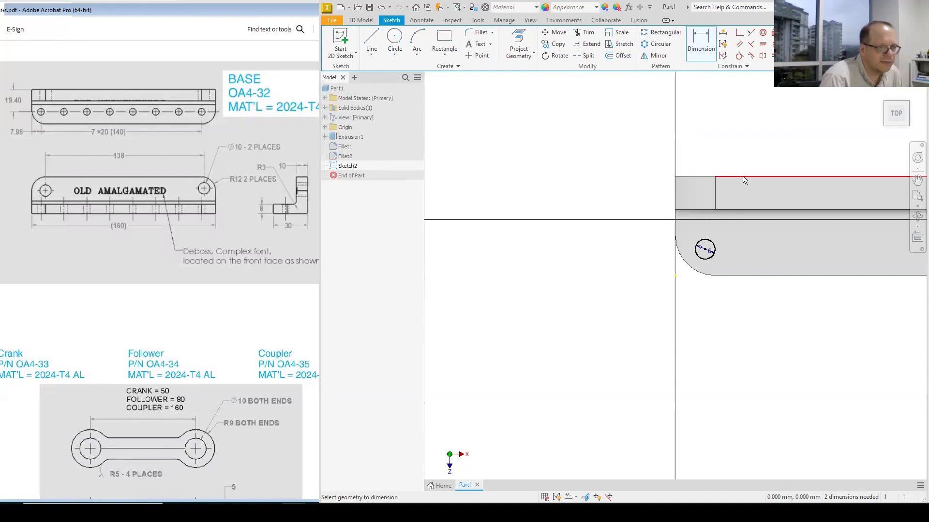
click(731, 189)
click(705, 250)
click(598, 196)
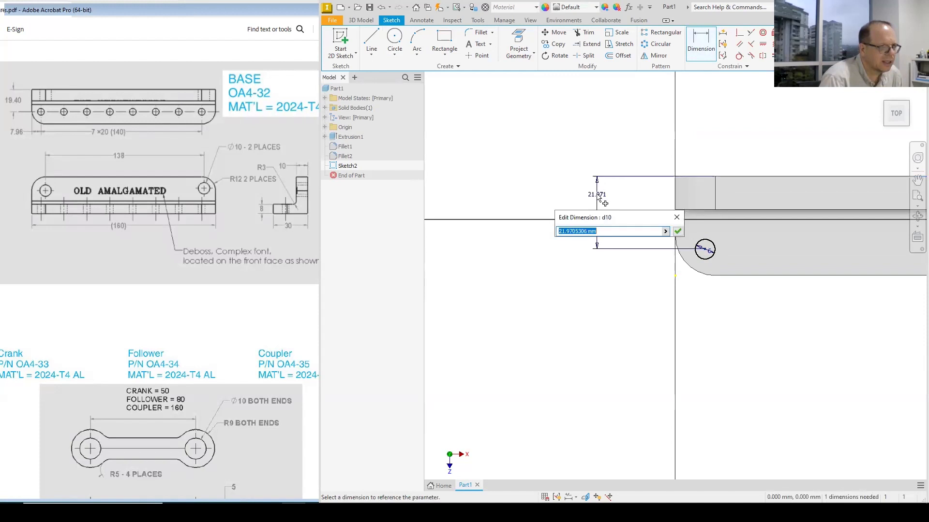
text(19.4)
key(Return)
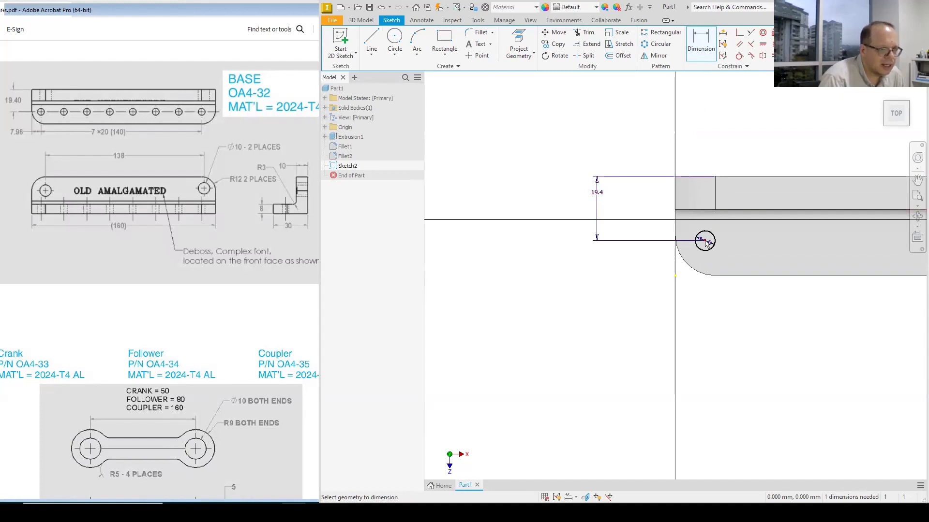
- Dimension the circle's center 7.96 mm from the left end of the part
click(677, 227)
click(695, 324)
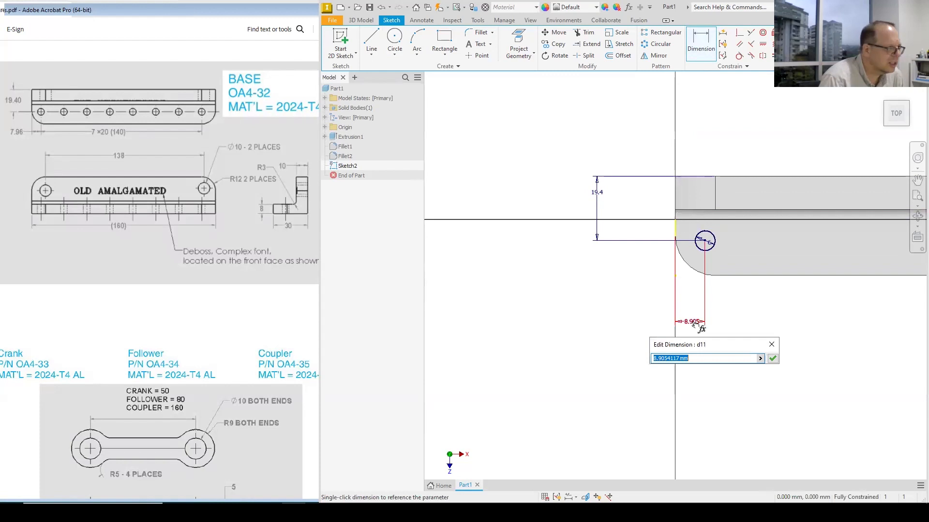
text(7)
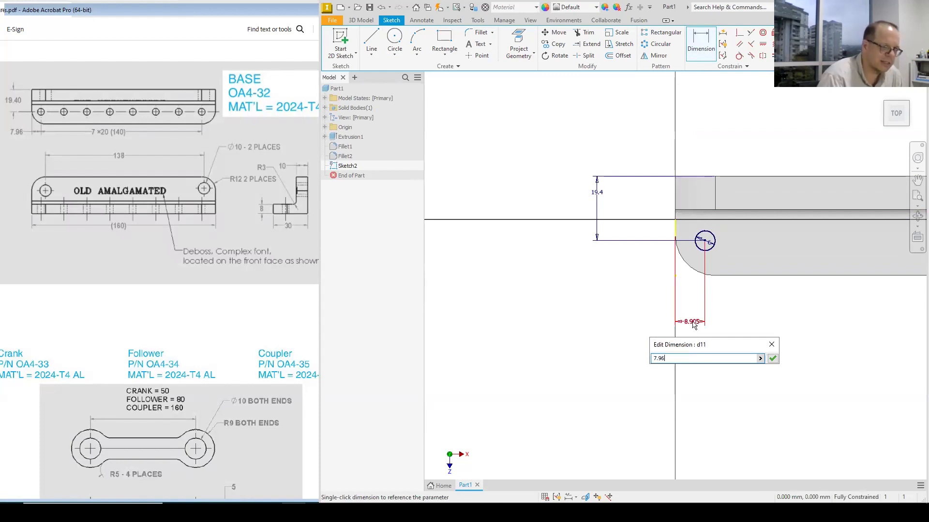
text(.96)
key(Return)
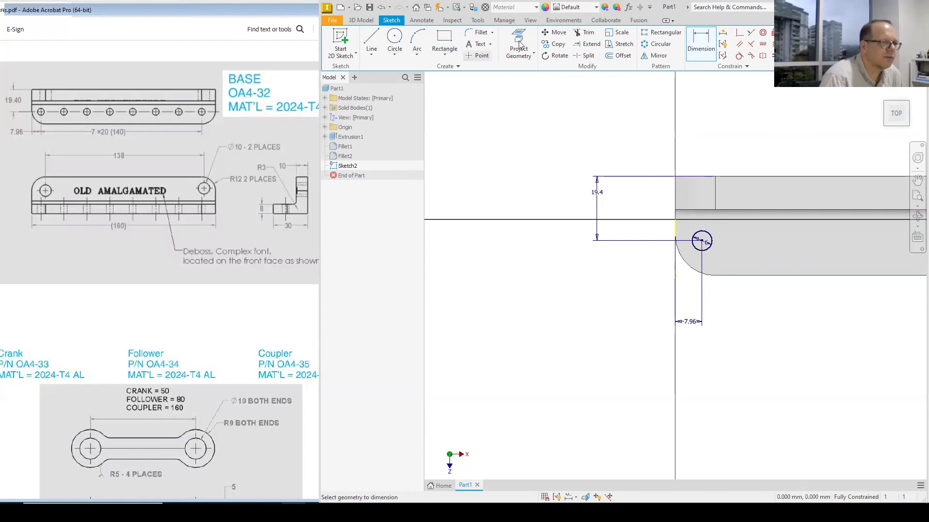
click(656, 37)
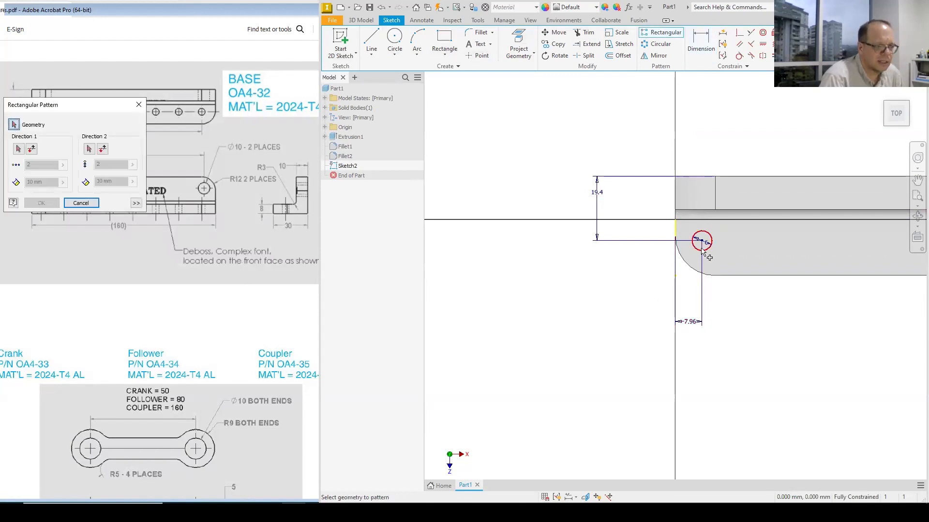
click(703, 249)
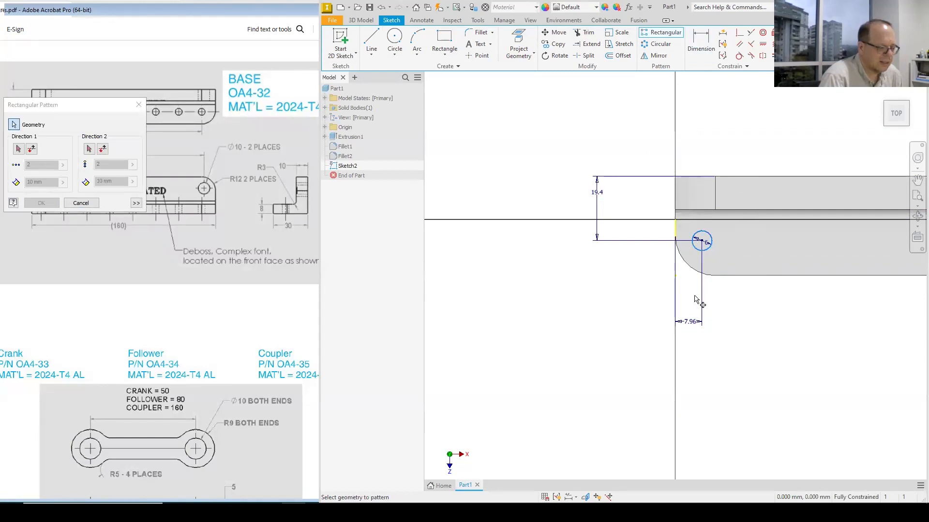
key(Escape)
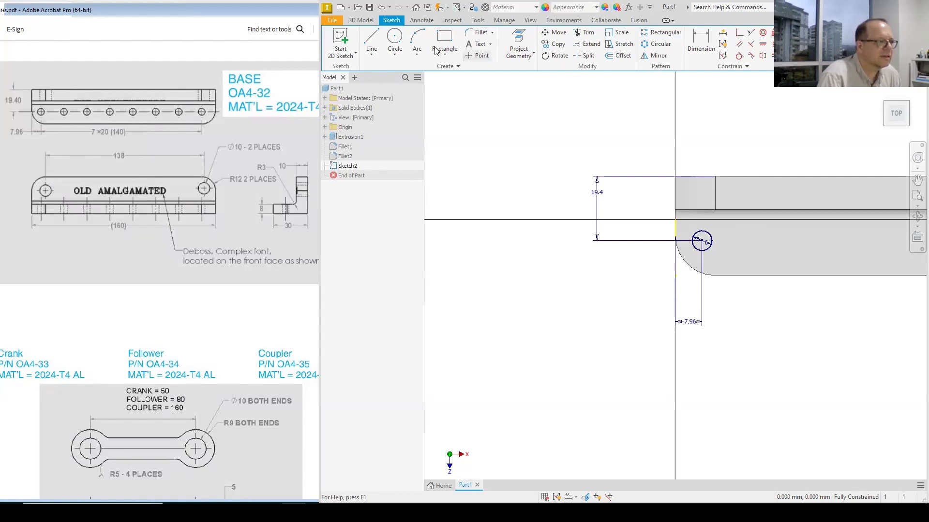
- Draw a short horizontal line behind the part as a direction reference for the pattern
click(372, 42)
click(692, 135)
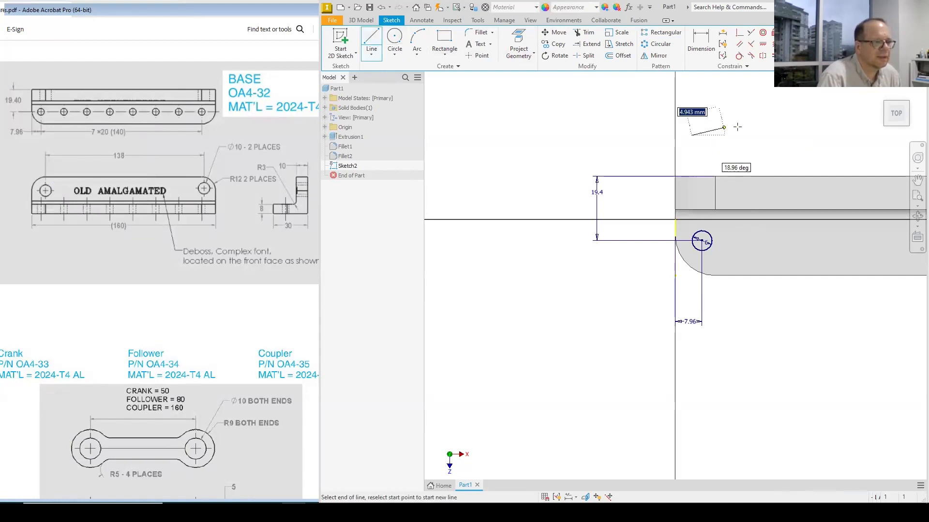
double_click(773, 135)
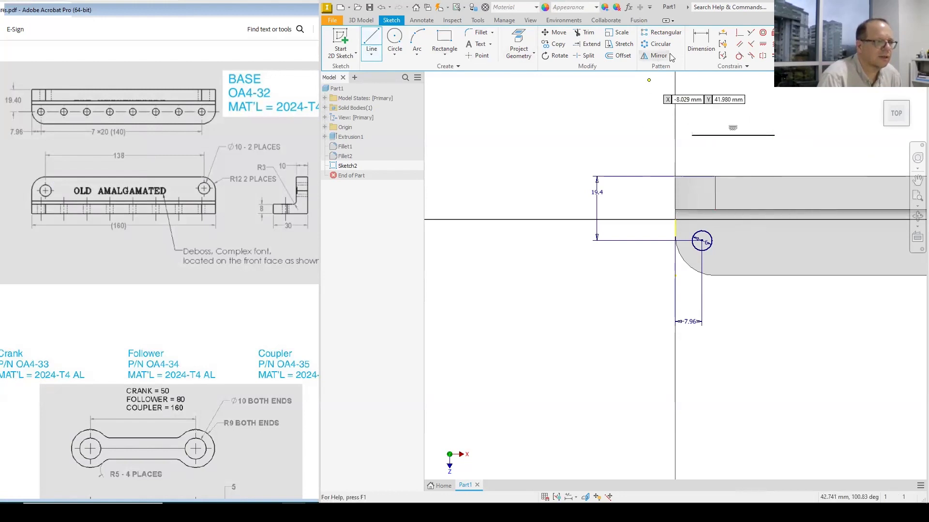
- Pattern the 6 mm circle along the horizontal line with 8 instances at 20 mm spacing and finish the sketch
click(661, 33)
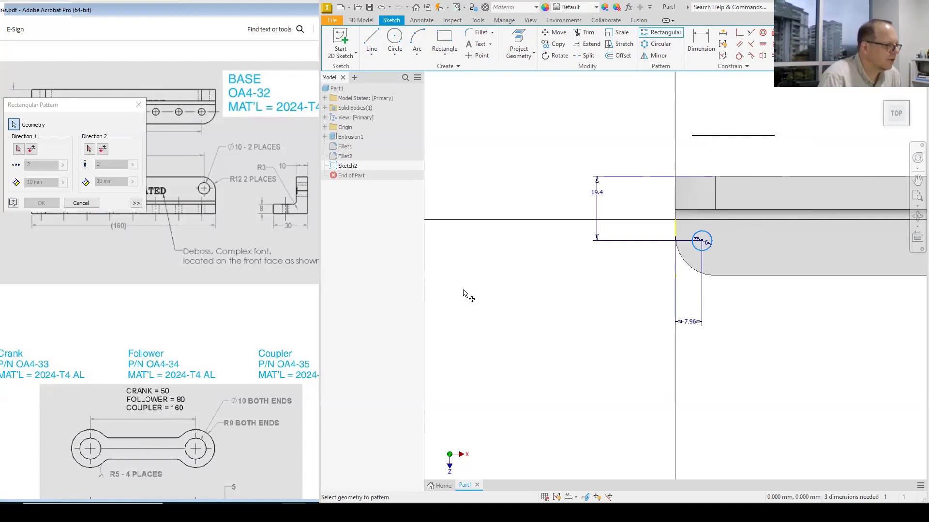
click(18, 149)
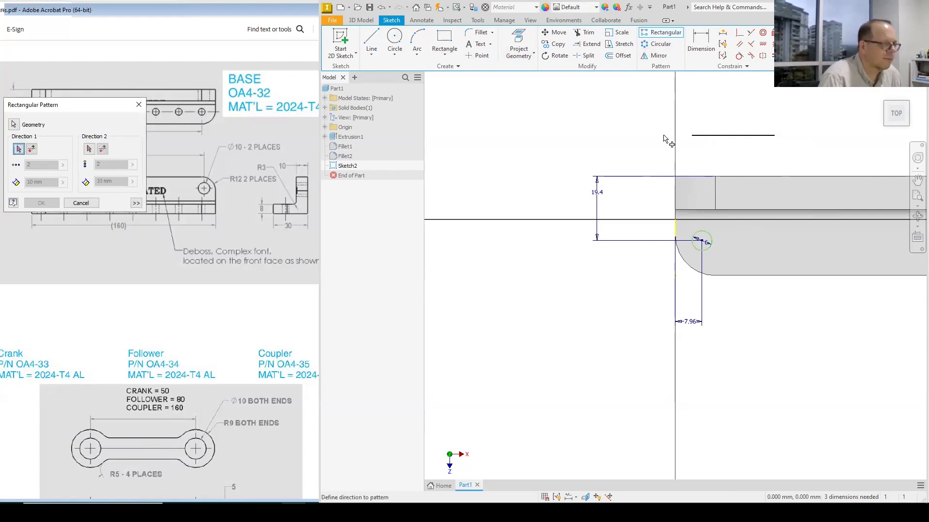
click(726, 140)
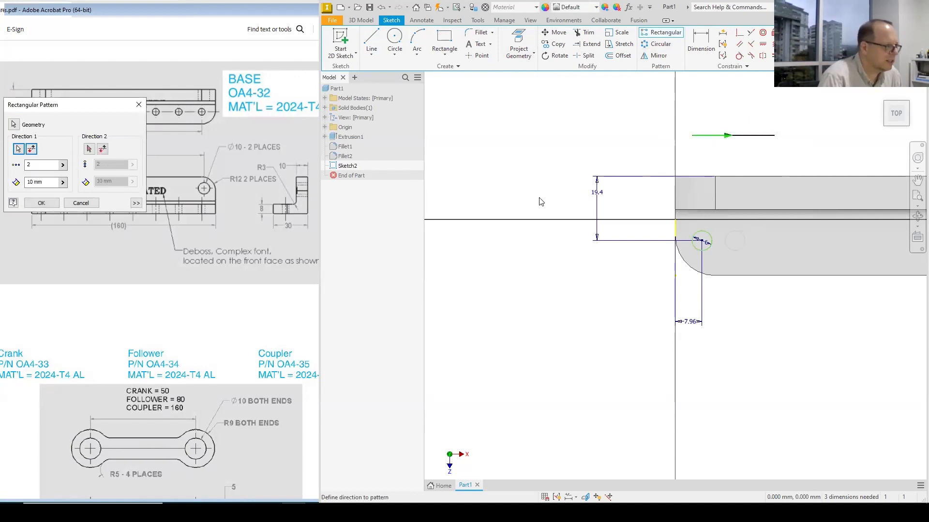
drag(97, 106, 140, 269)
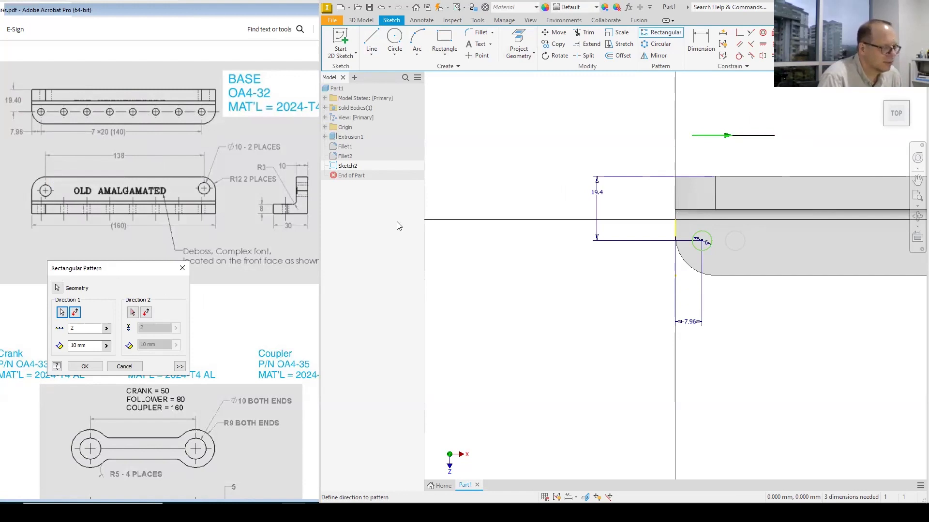
drag(101, 270, 387, 223)
double_click(368, 283)
text(8)
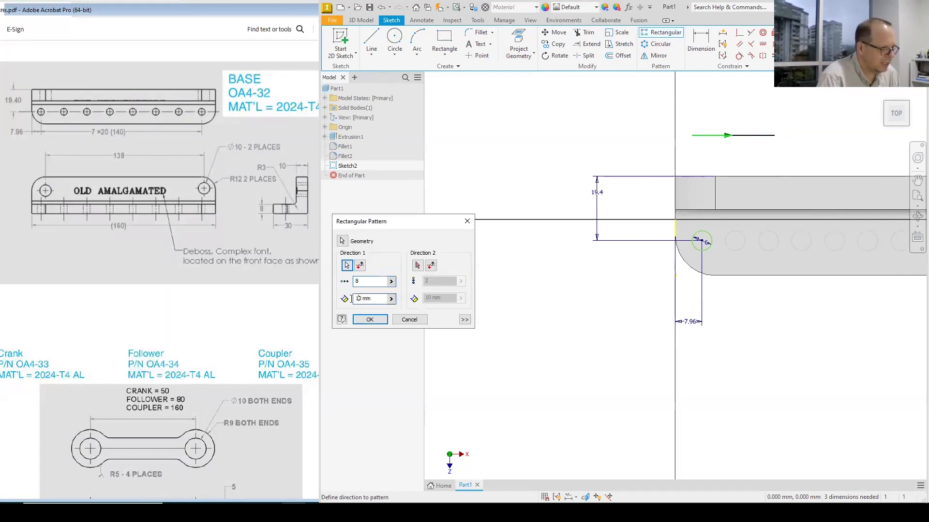
drag(360, 300, 348, 299)
text(2)
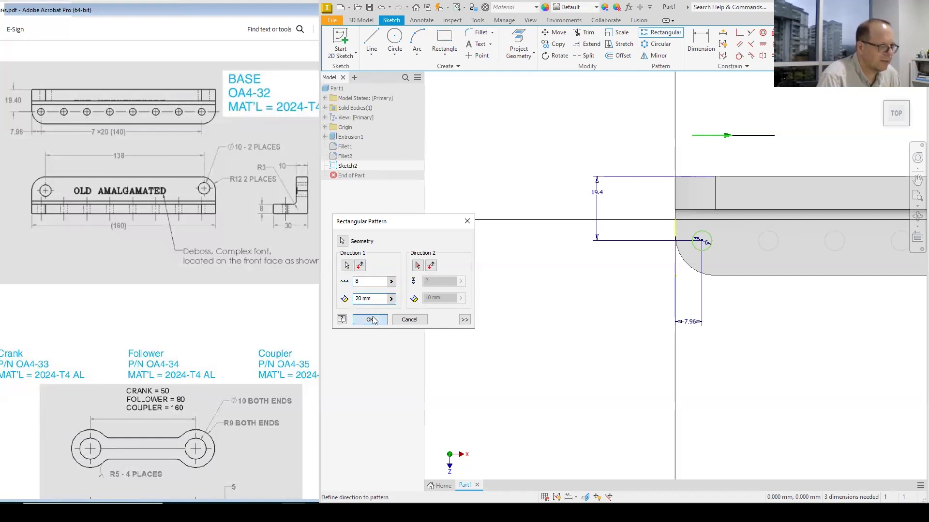
click(371, 318)
click(893, 114)
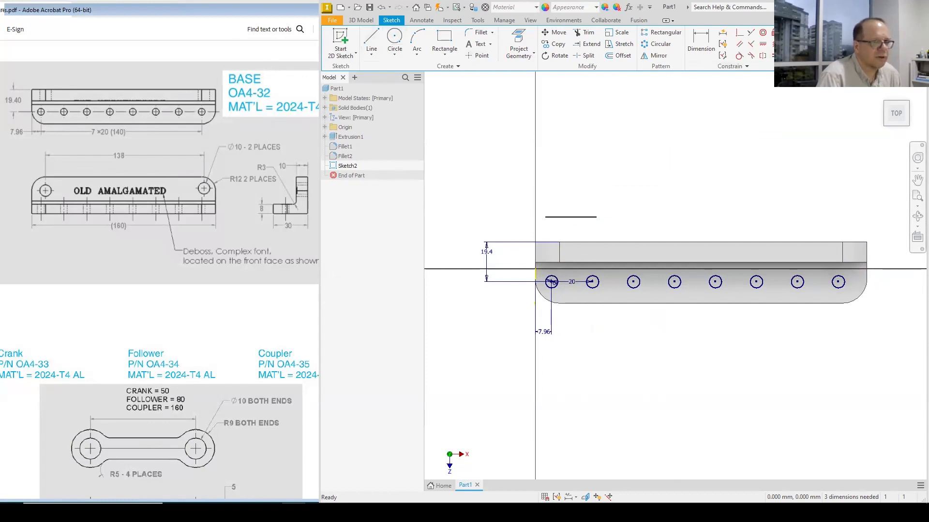
click(878, 44)
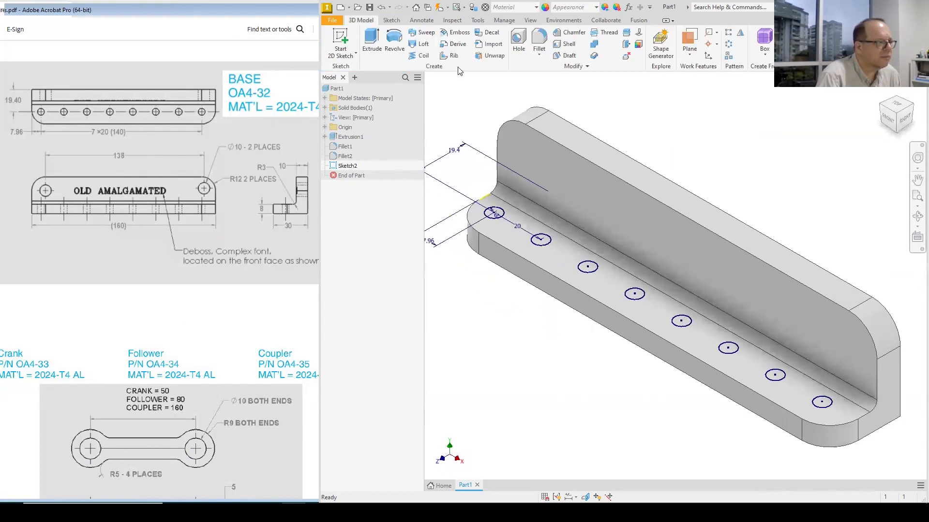
- Cut the eight patterned circles down through the base flange with a 162 mm extrusion
key(e)
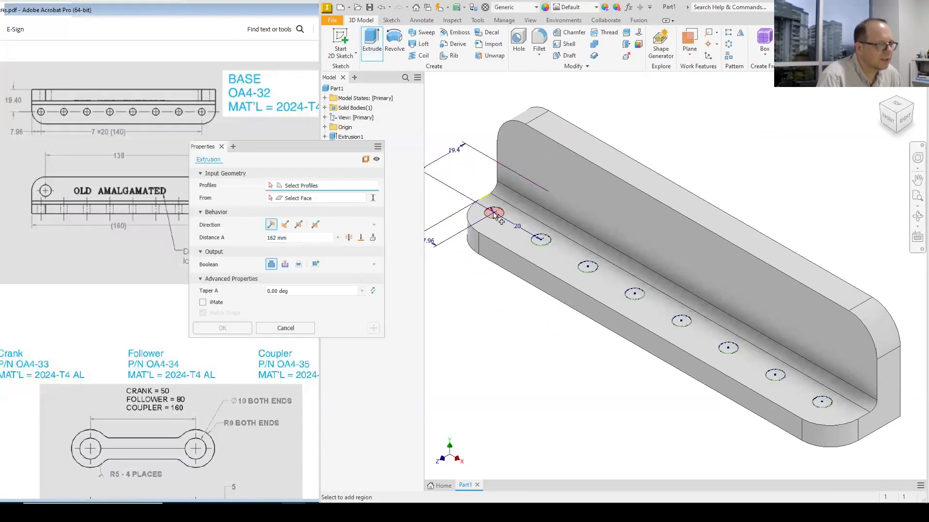
click(493, 213)
click(542, 241)
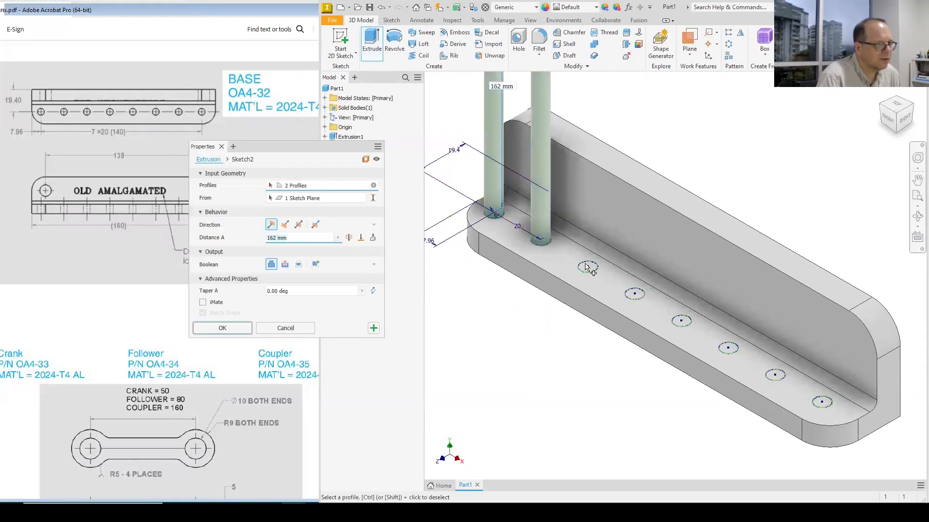
click(588, 267)
click(636, 298)
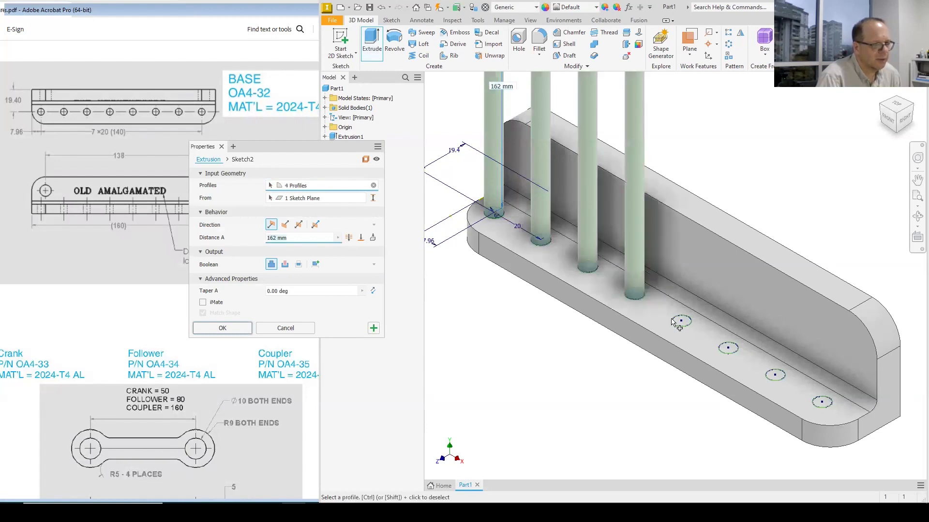
click(682, 324)
click(728, 349)
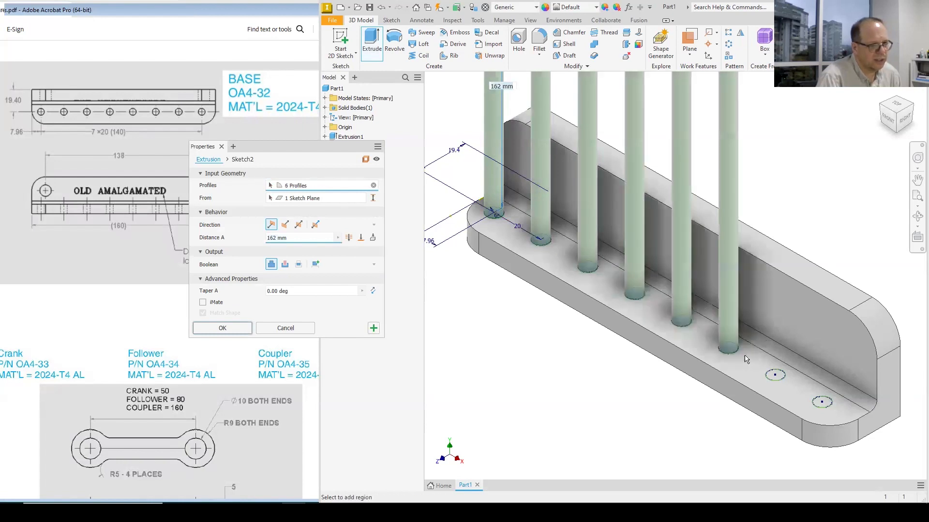
click(775, 375)
click(822, 403)
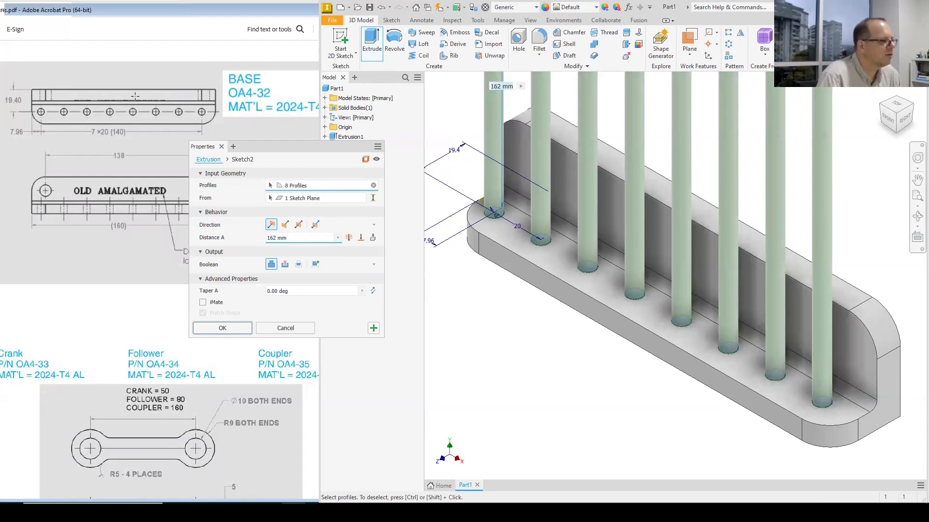
click(285, 264)
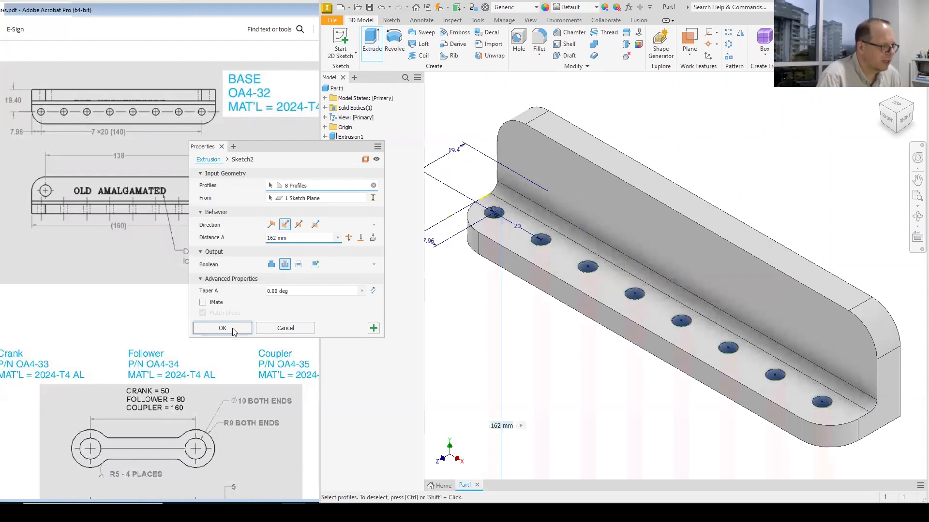
click(232, 328)
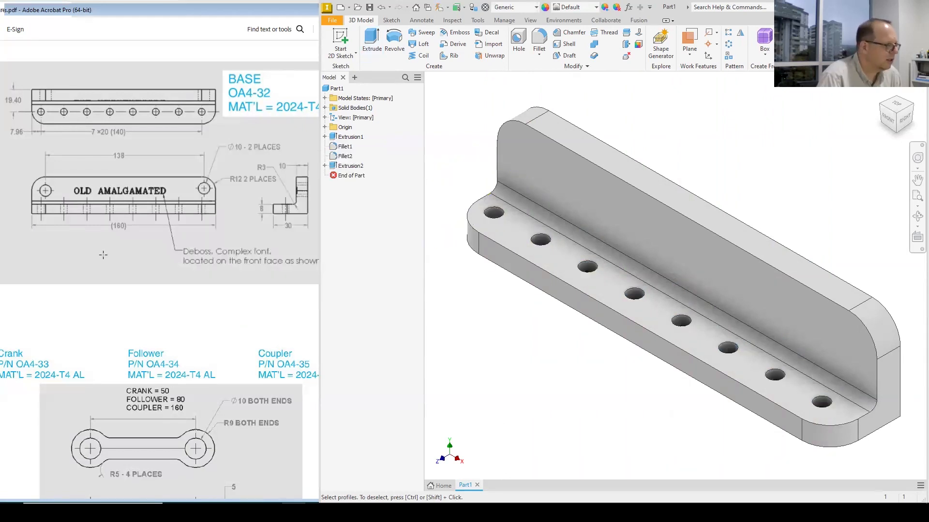
- On a new sketch on the upright wall's front face, draw a 10 mm circle at X 12 mm, level with the left corner arc's lower end
click(675, 241)
right_click(675, 242)
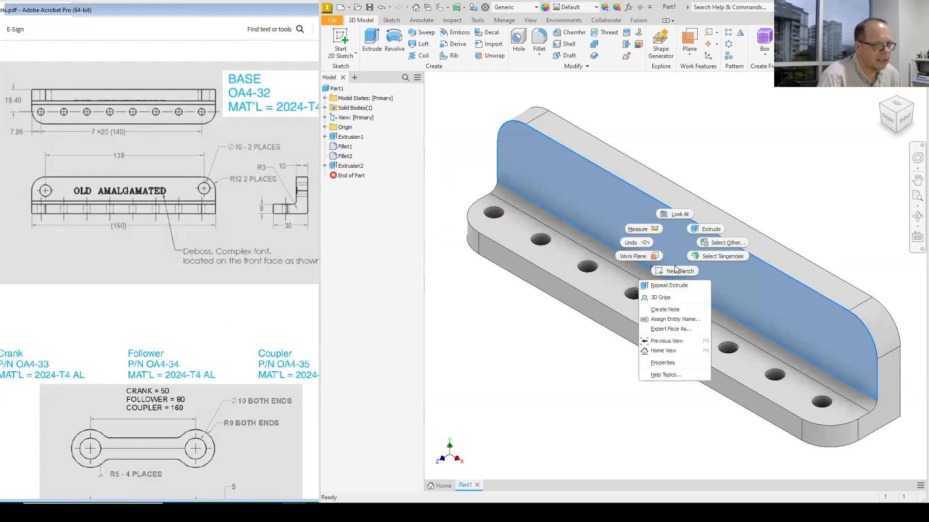
click(674, 270)
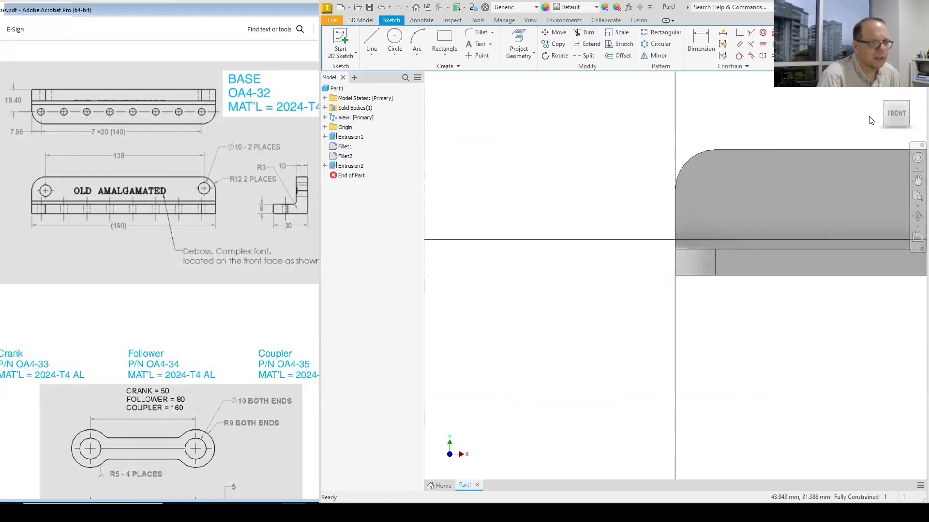
click(894, 119)
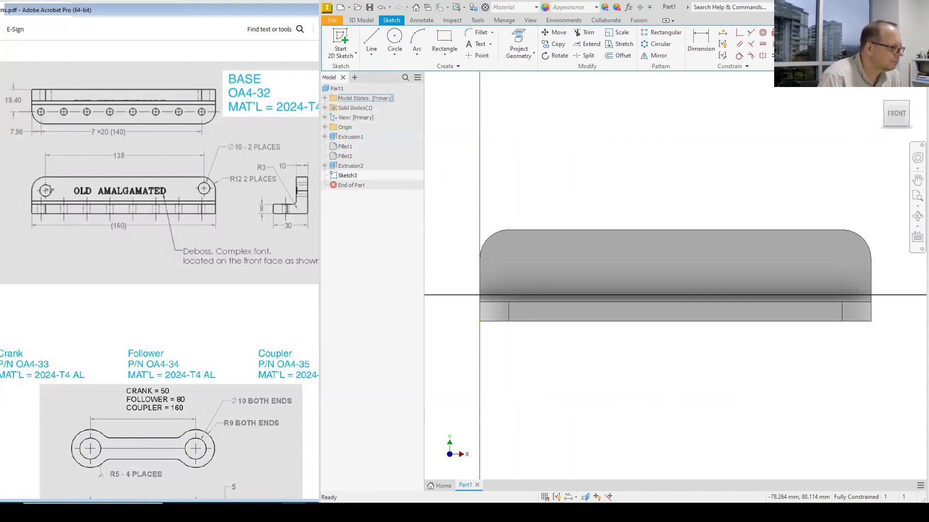
key(c)
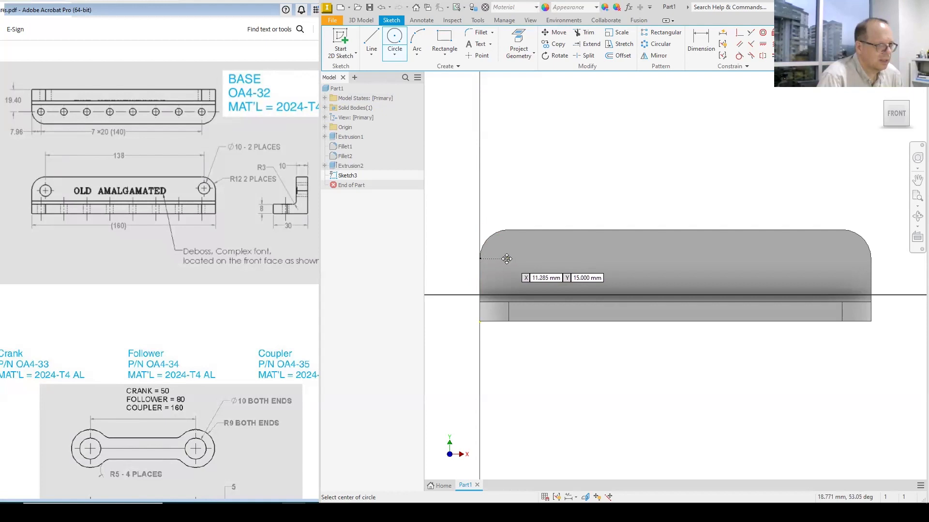
key(Tab)
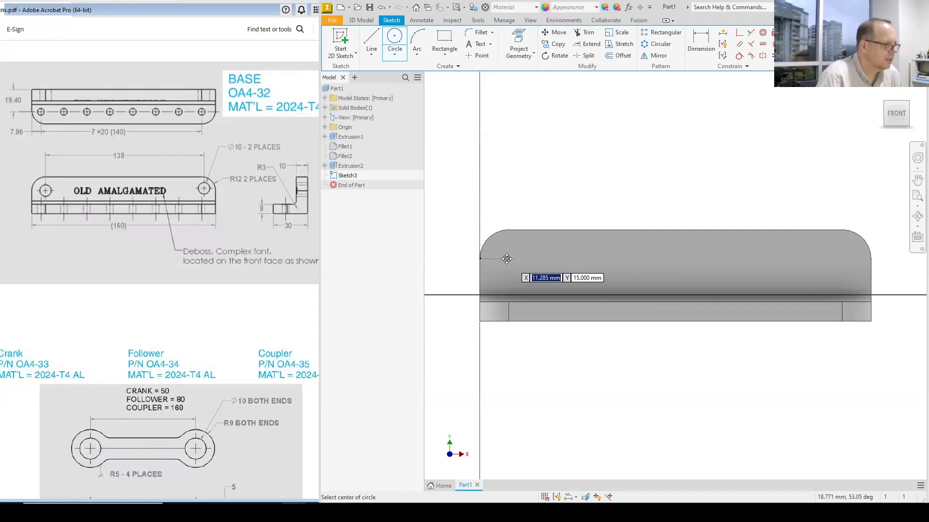
text(12)
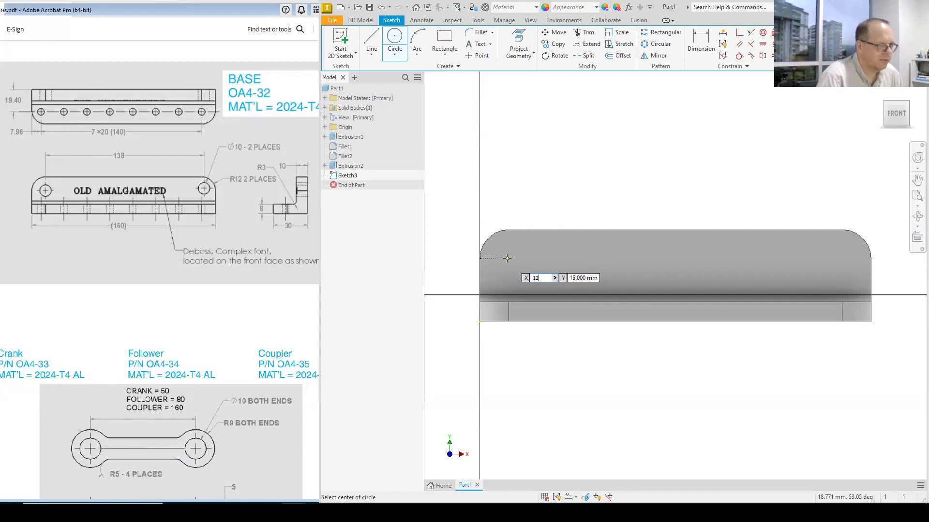
key(Return)
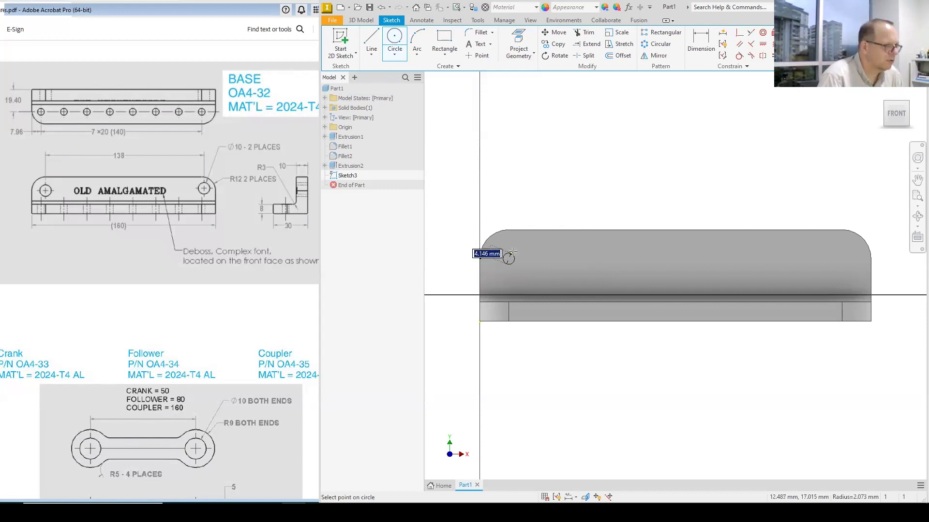
text(10)
key(Return)
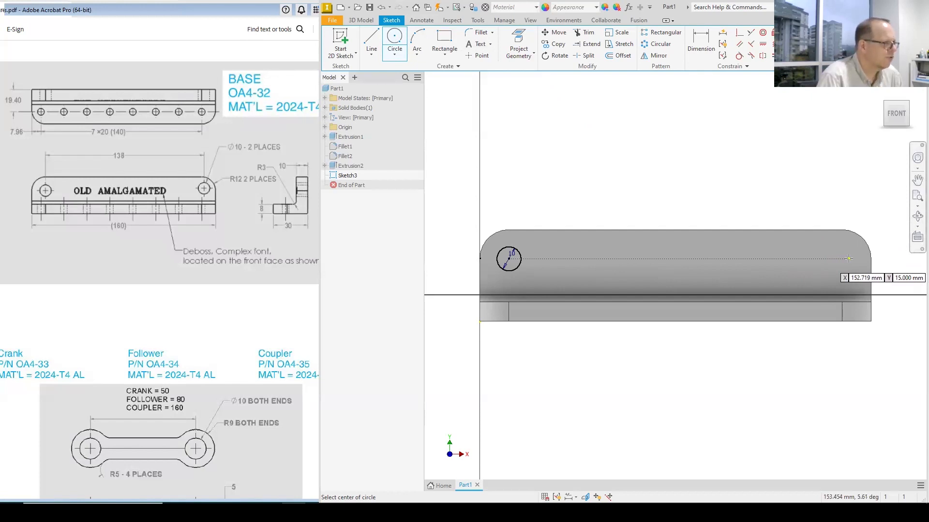
- Draw a second 10 mm circle near the wall's right end, level with the first and 138 mm from it
key(Tab)
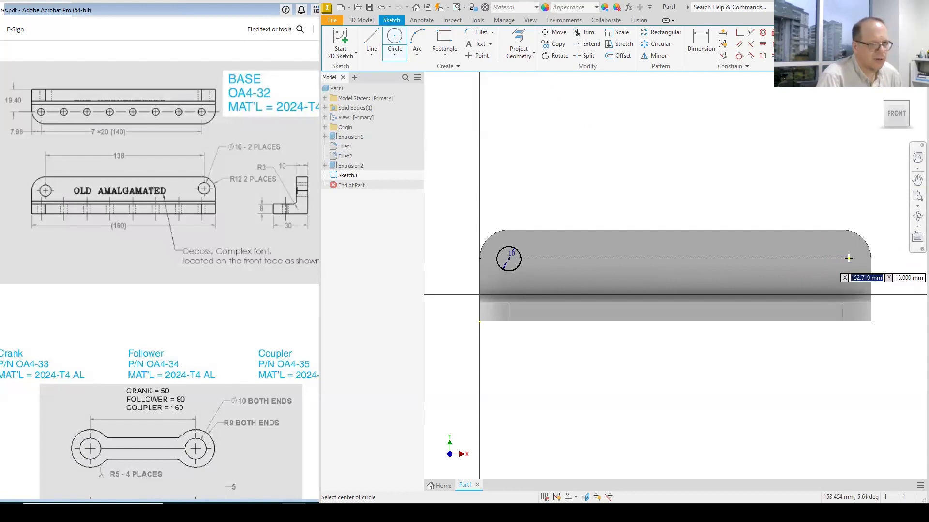
key(Return)
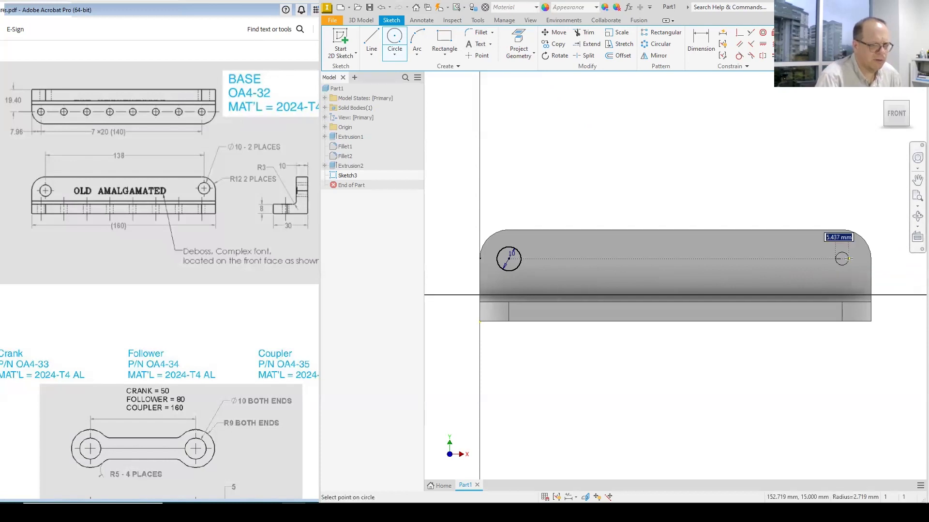
text(10)
key(Return)
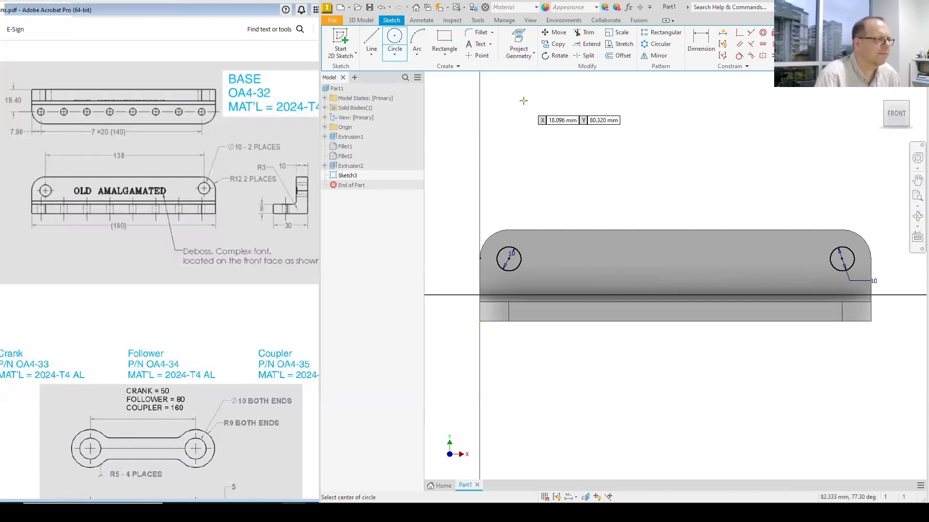
key(Escape)
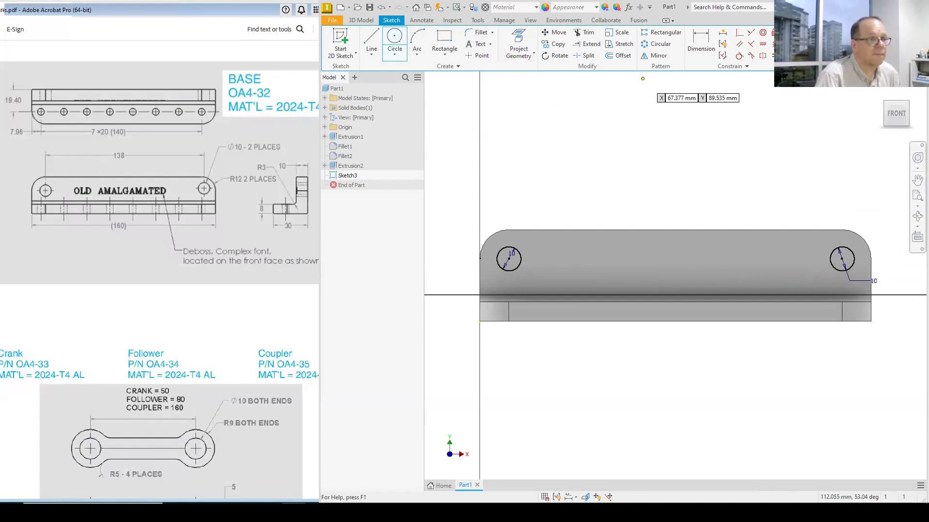
- Finish the sketch and cut both 10 mm circles back through the upright wall with a 162 mm extrusion
key(F6)
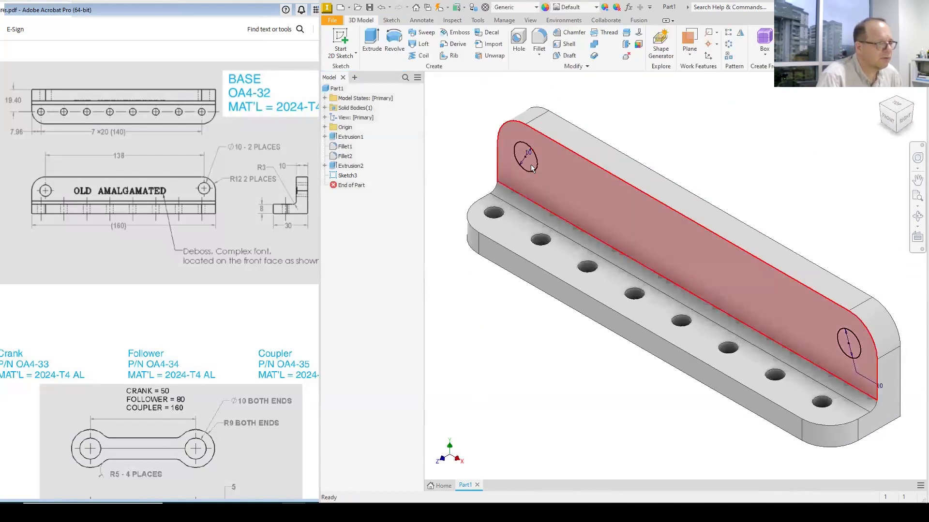
click(371, 39)
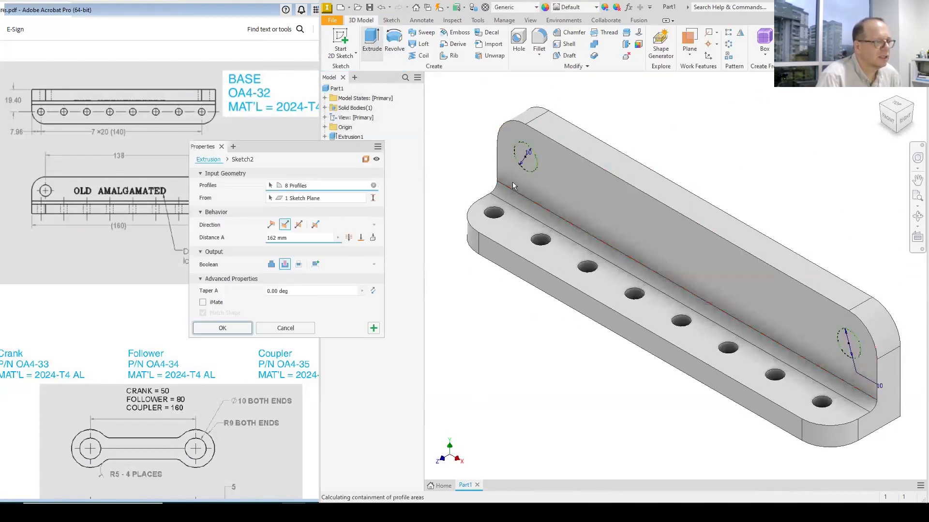
click(526, 157)
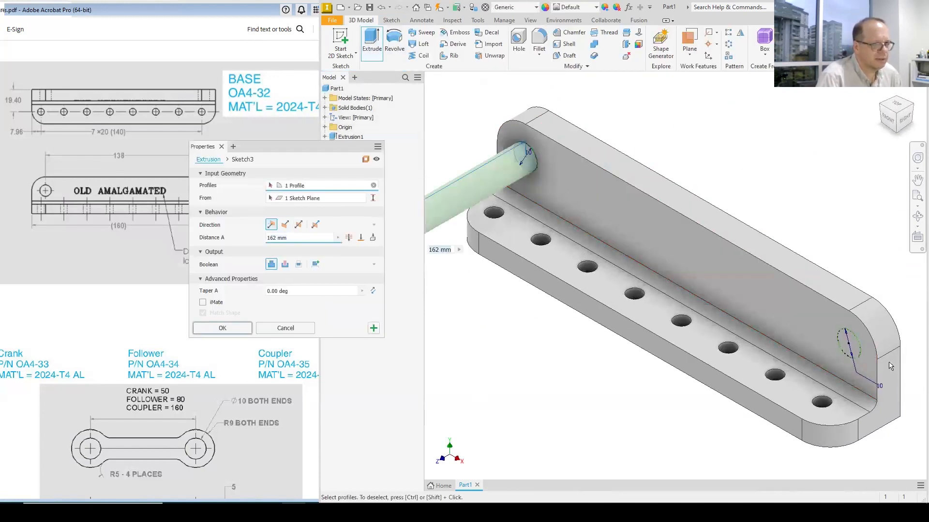
click(850, 344)
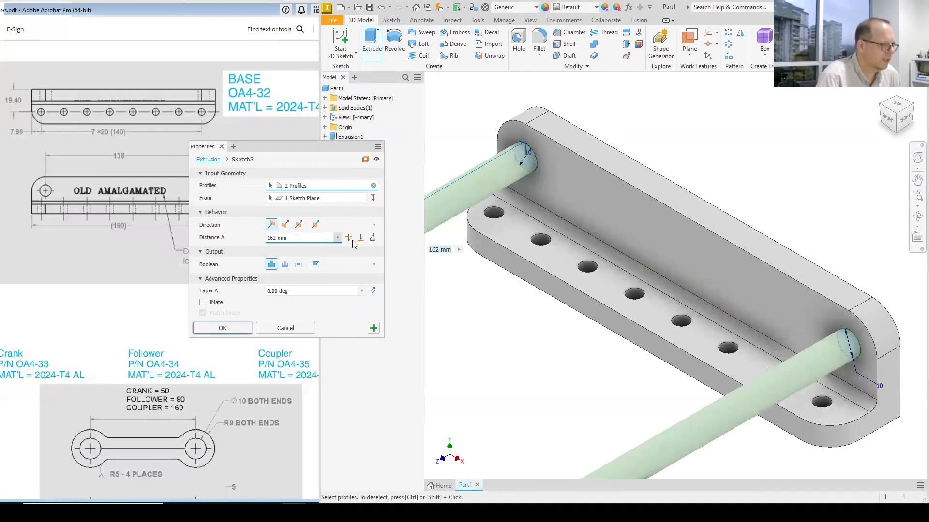
click(285, 264)
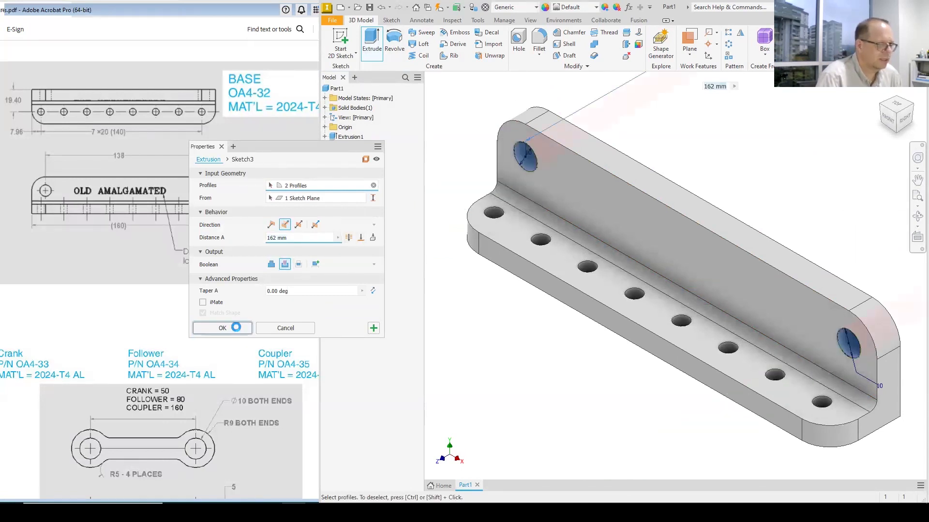
click(236, 328)
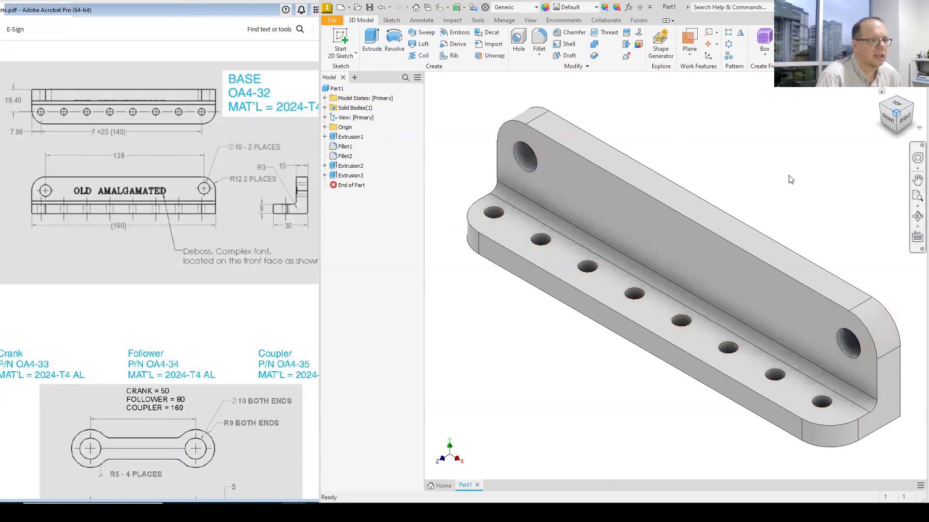
- Start a sketch on the upright wall's front face and draw a wide text box between the two holes
right_click(678, 253)
click(684, 282)
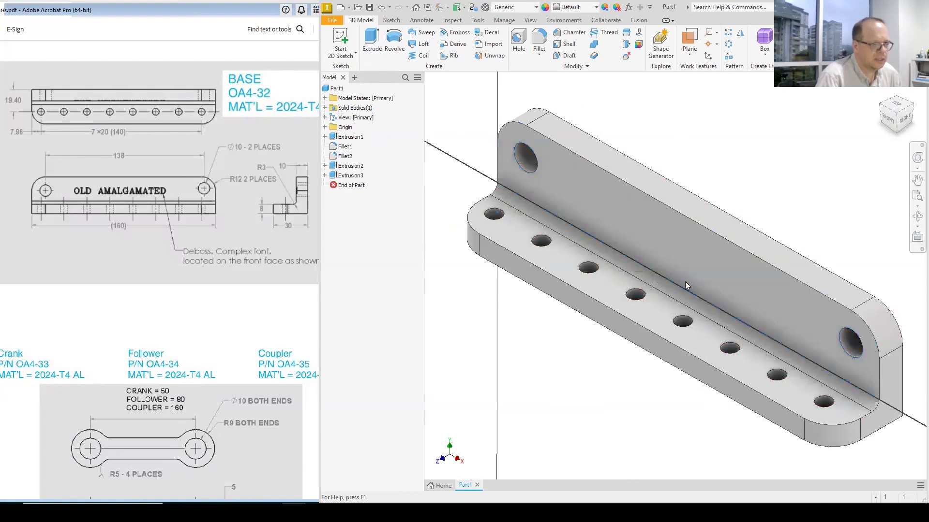
click(893, 114)
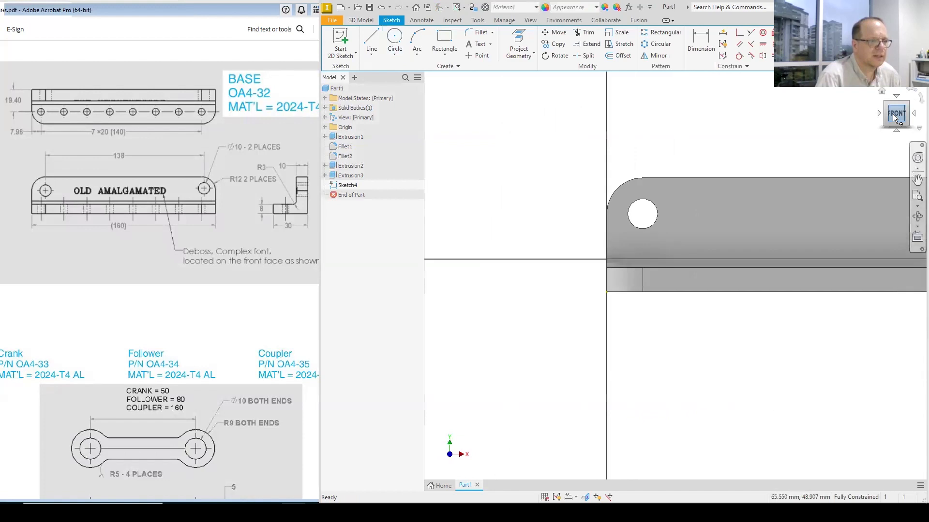
click(480, 44)
click(561, 252)
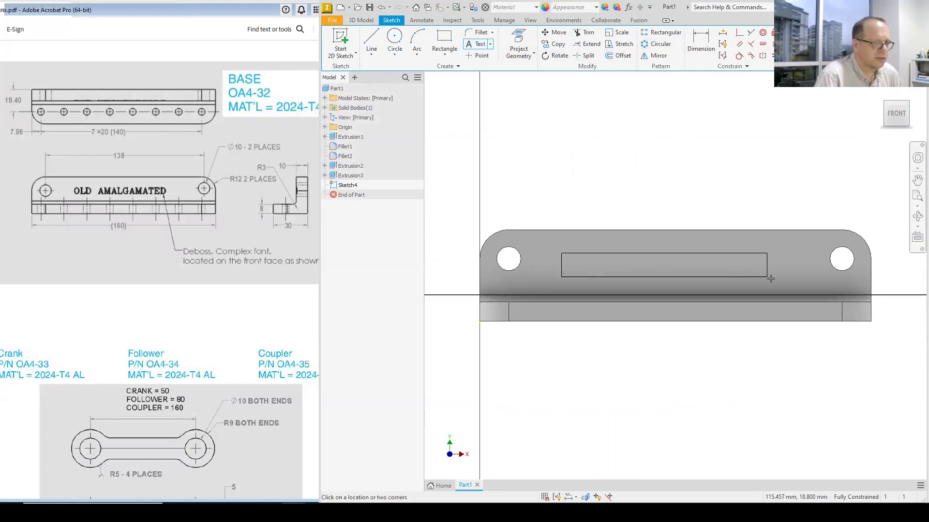
click(787, 280)
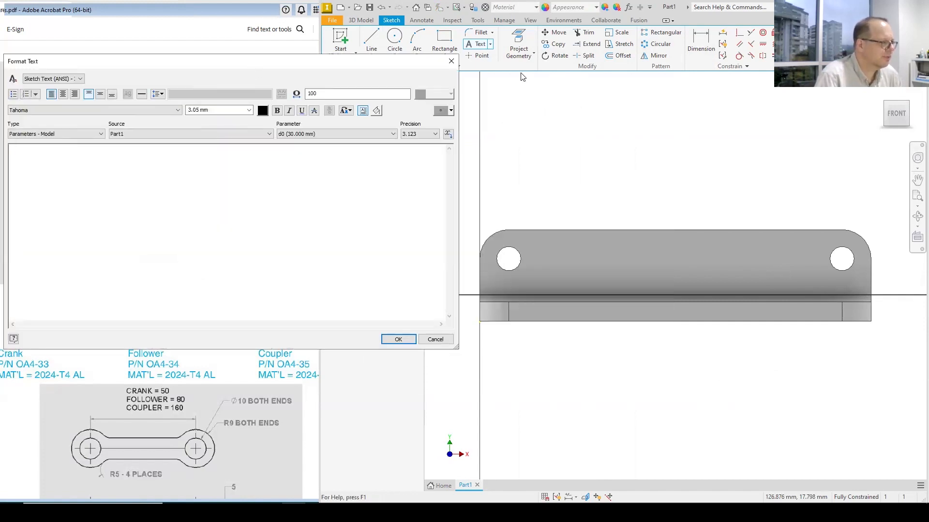
- Enter the lettering OLD AMALGAMATED in the text box and place it in the sketch
drag(256, 71, 529, 79)
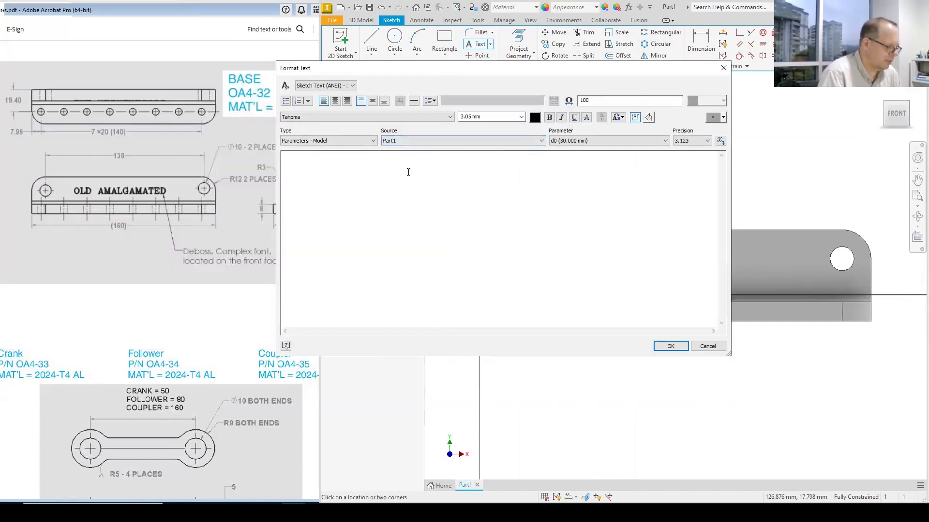
text(OLD)
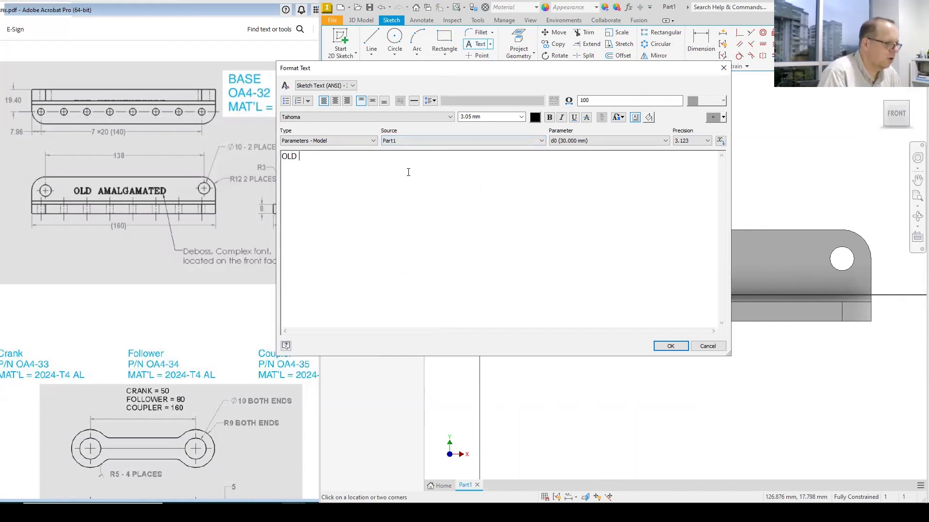
text( AMALGAMETED)
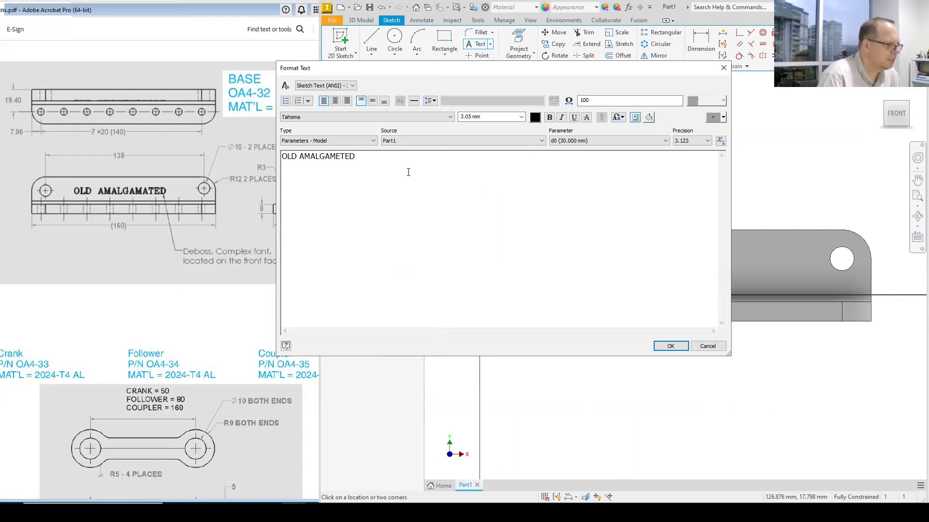
click(342, 155)
key(BackSpace)
text(A)
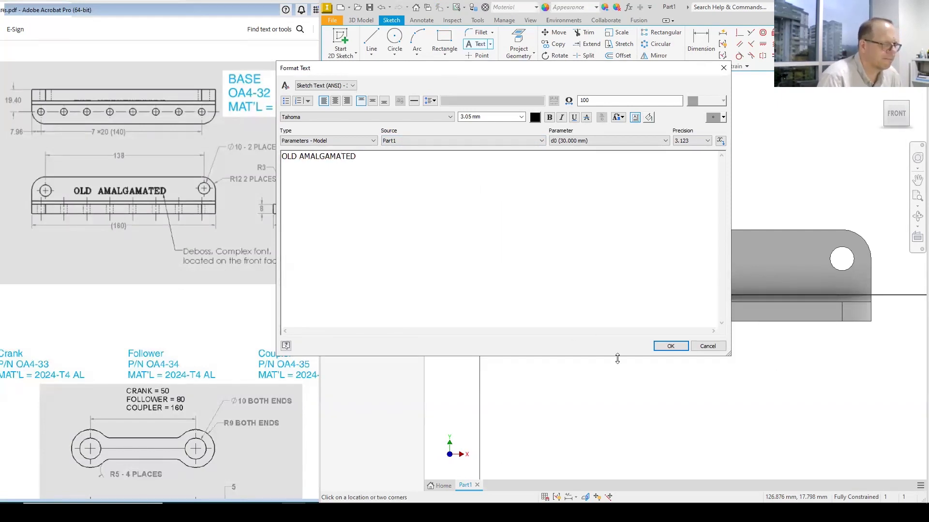
click(671, 346)
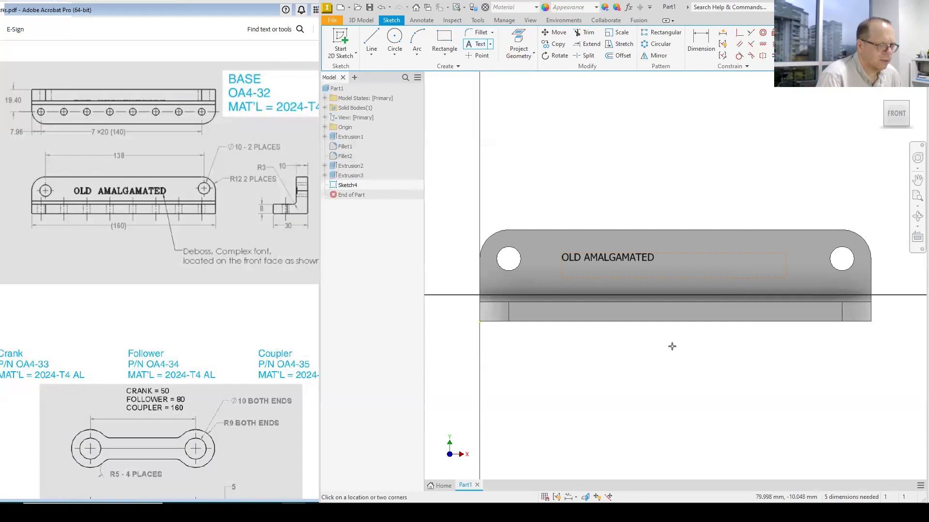
key(Escape)
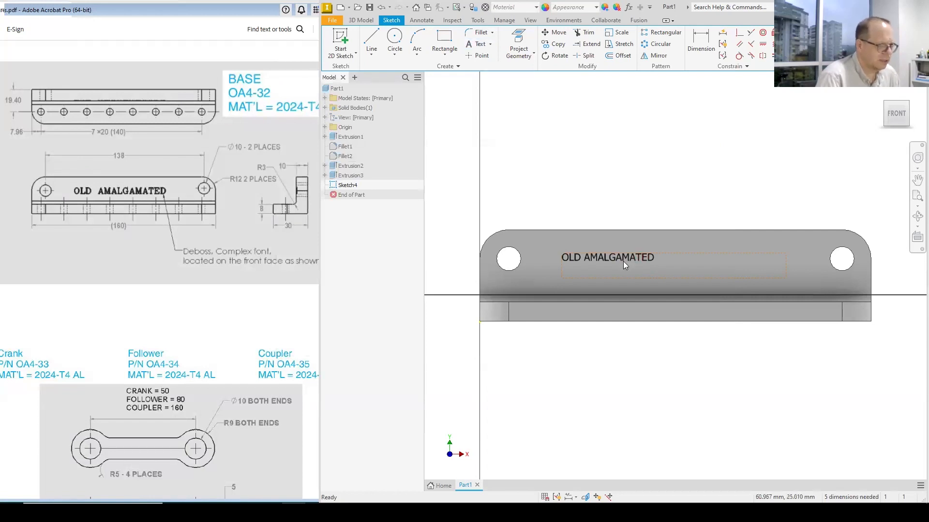
- Set the OLD AMALGAMATED lettering's text height to 6 mm and shift the text slightly right between the two holes
double_click(626, 257)
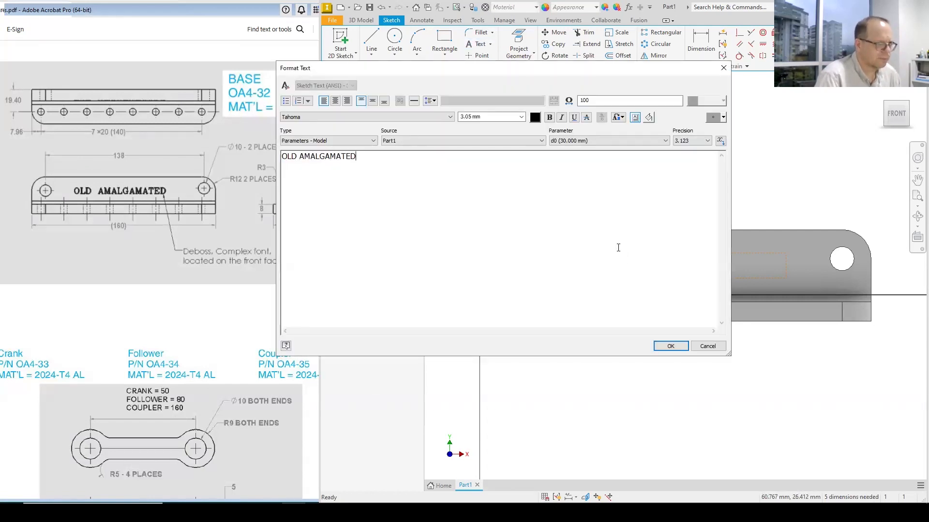
drag(358, 156, 277, 158)
click(477, 117)
text(6)
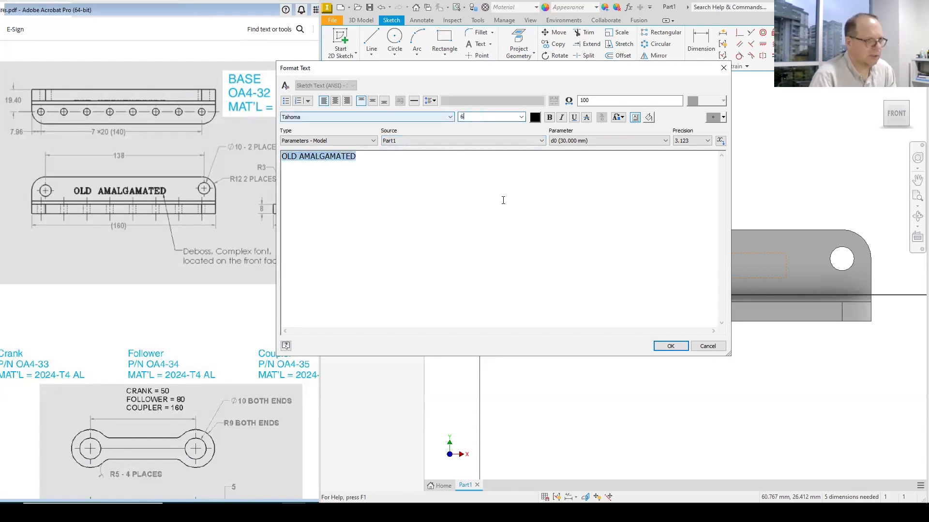
click(670, 346)
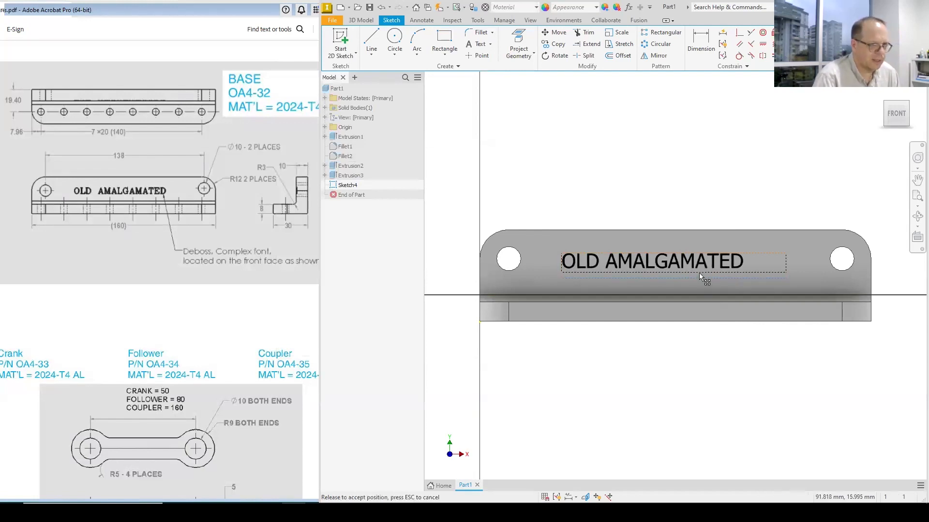
drag(703, 266, 710, 258)
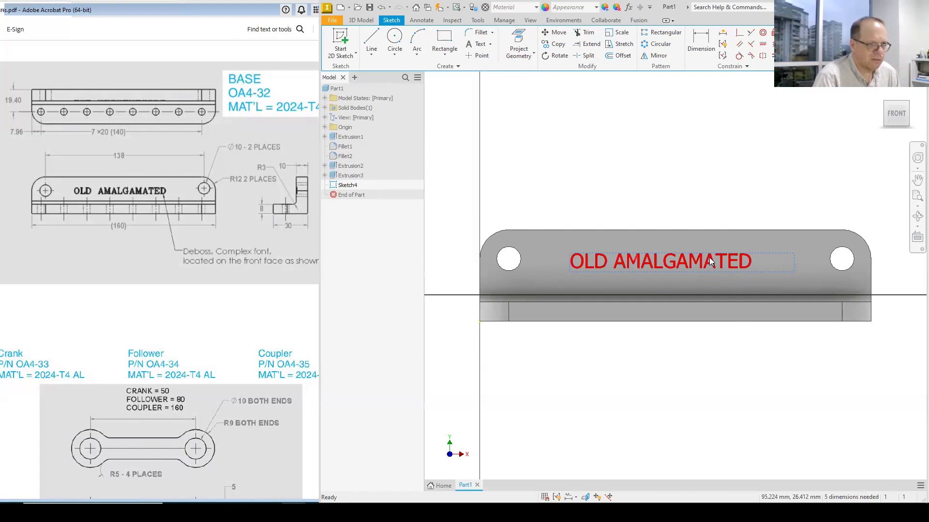
- Finish the sketch and deboss the OLD AMALGAMATED lettering 1 mm deep into the upright wall's front face using Emboss
click(881, 36)
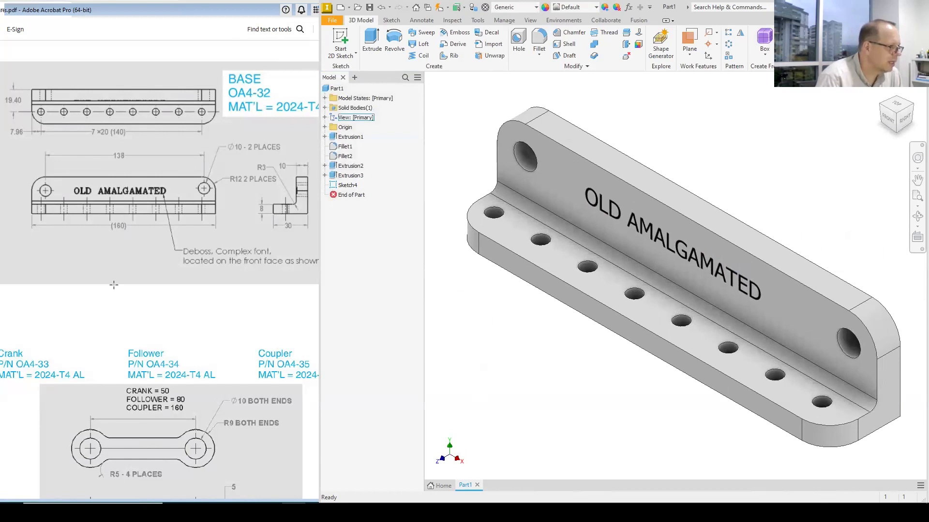
scroll(207, 182, down, 10)
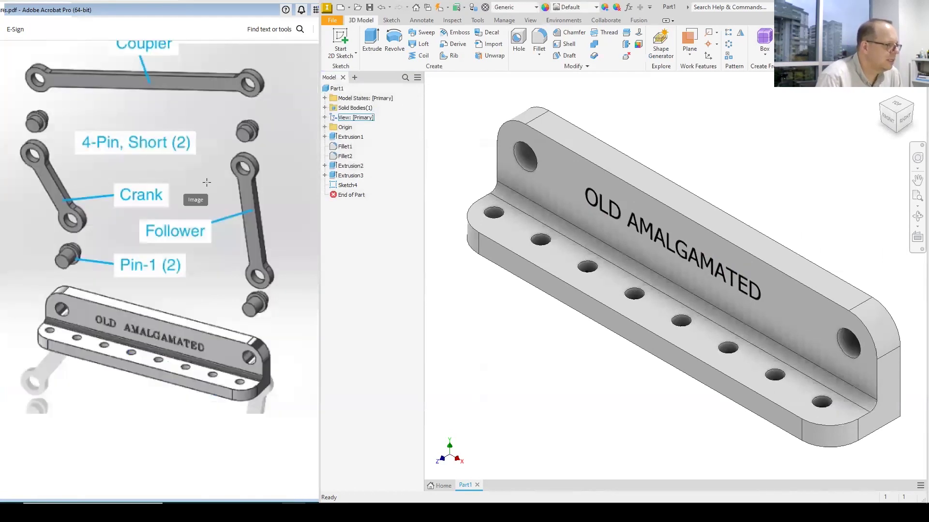
scroll(153, 335, down, 5)
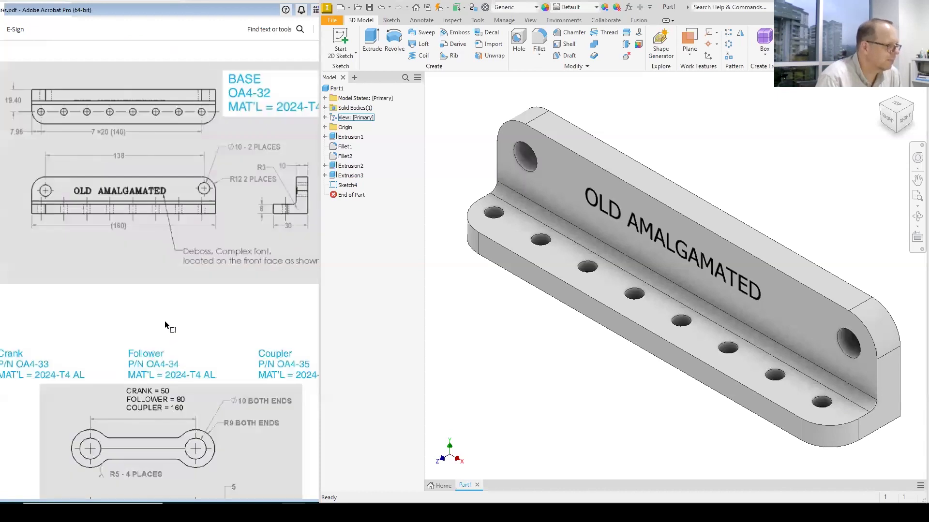
click(454, 35)
click(596, 196)
click(529, 106)
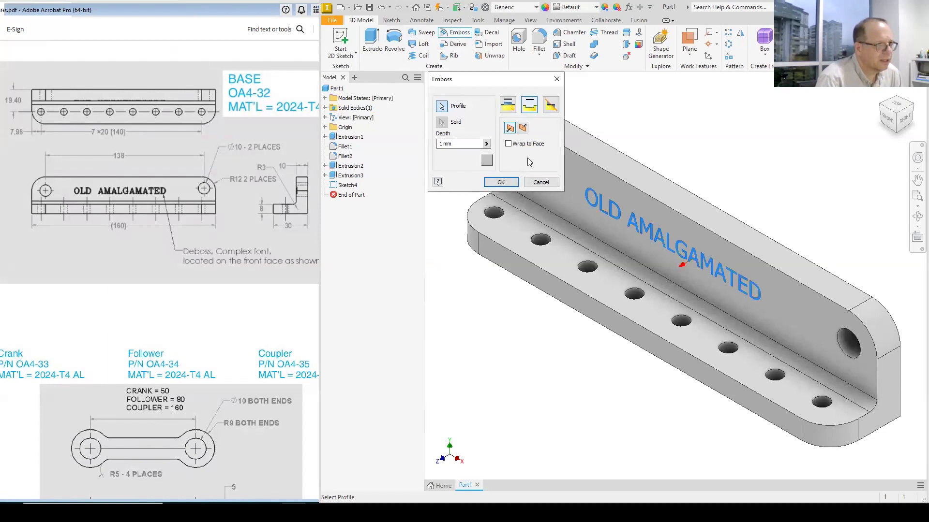
click(502, 183)
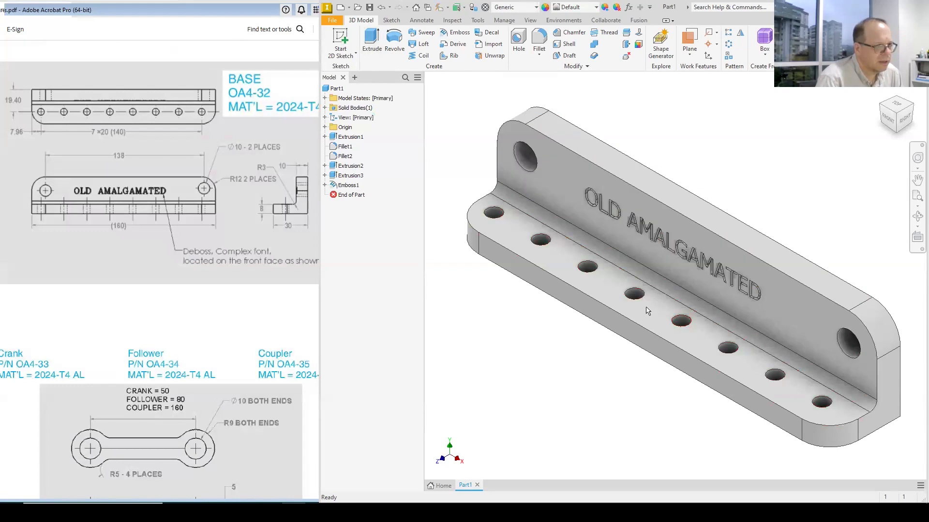
scroll(641, 242, up, 5)
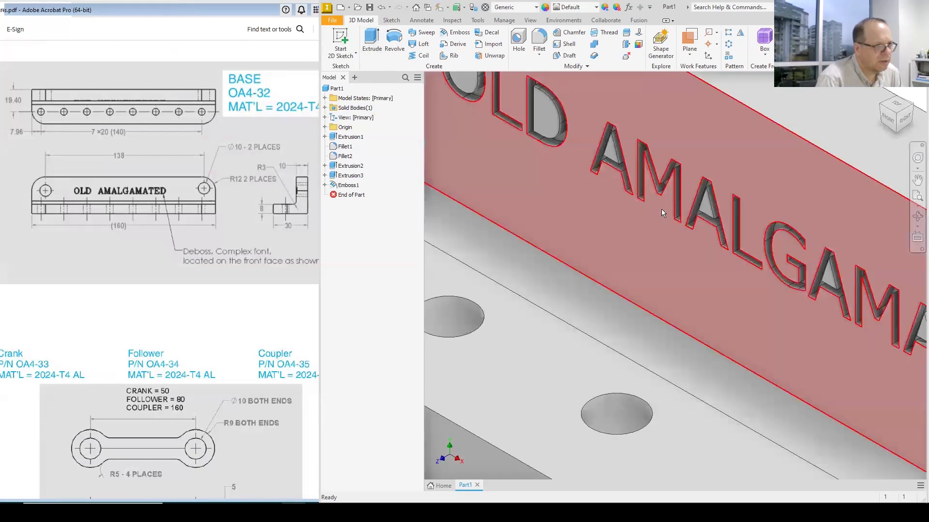
scroll(619, 240, down, 5)
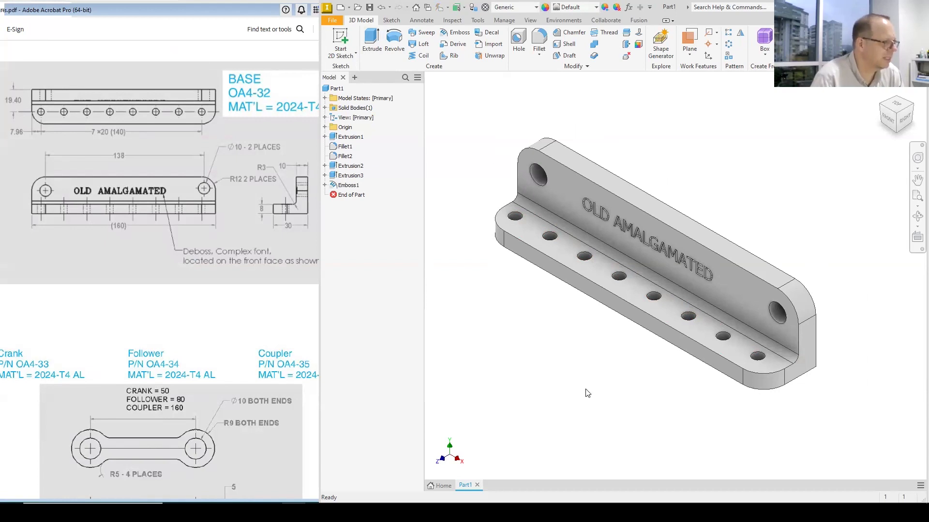
- Save the part as base.ipt in the example 3 folder under lecture #14 constraints, replacing the existing file
click(369, 11)
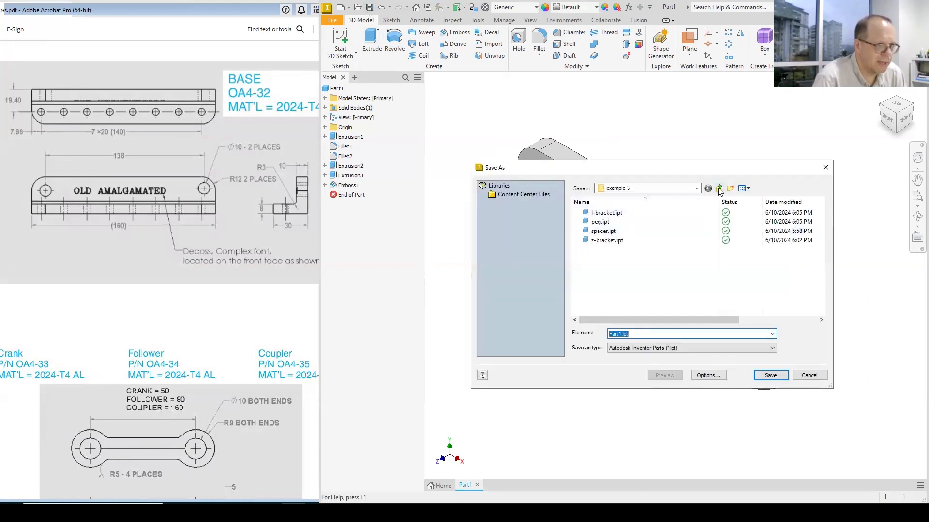
click(719, 188)
click(719, 188)
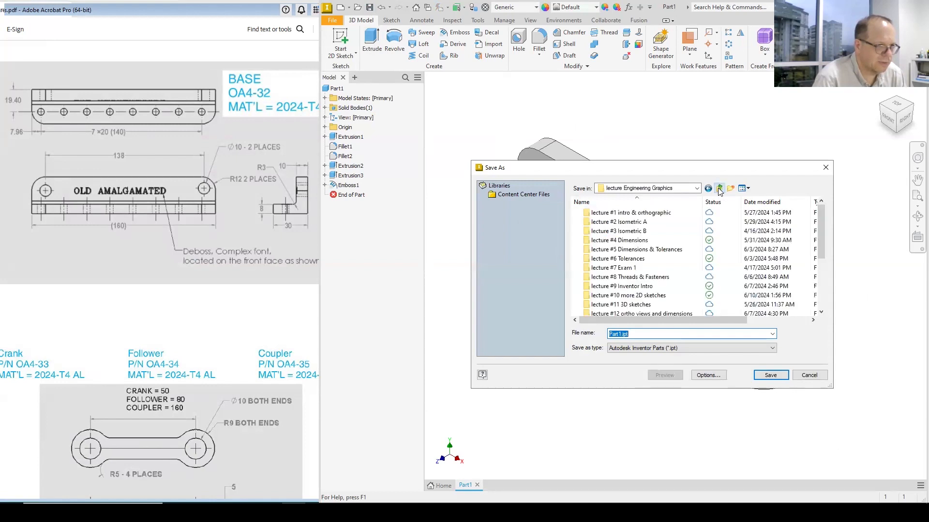
scroll(651, 297, down, 3)
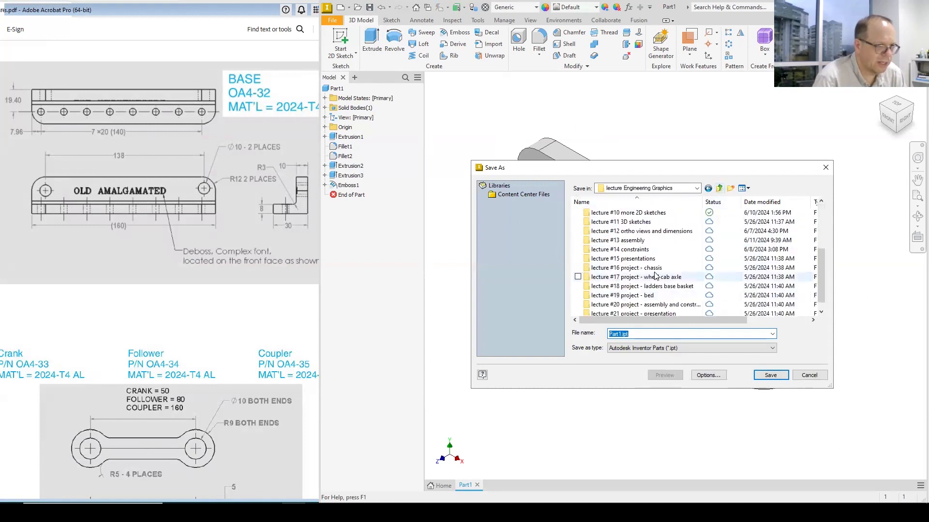
double_click(645, 250)
double_click(595, 241)
double_click(600, 236)
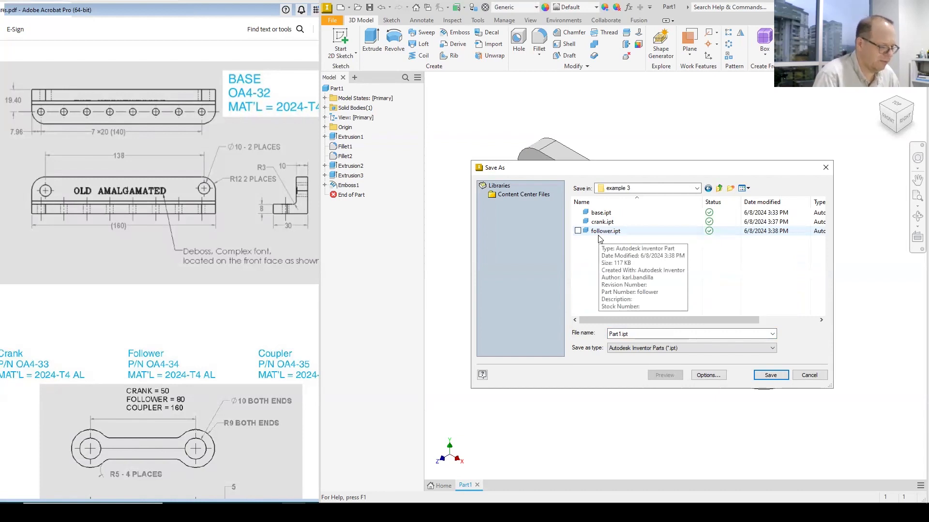
click(613, 214)
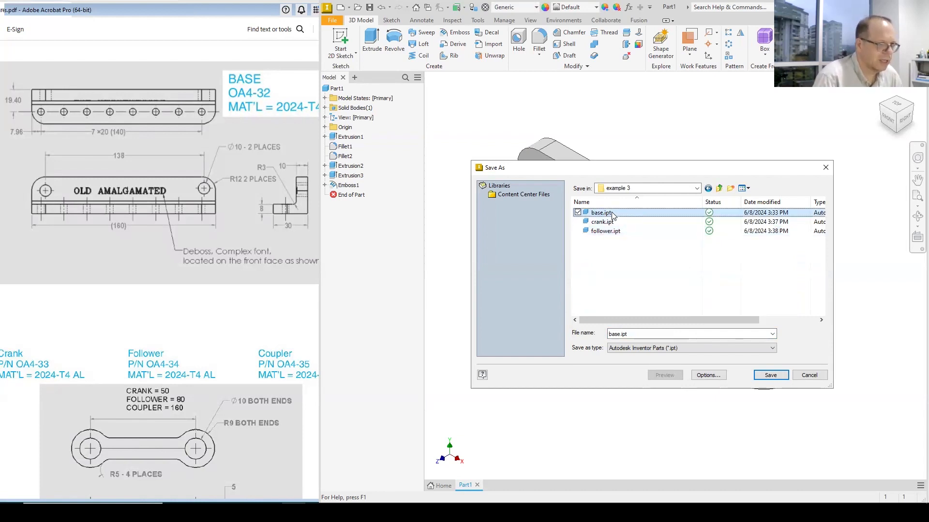
click(772, 376)
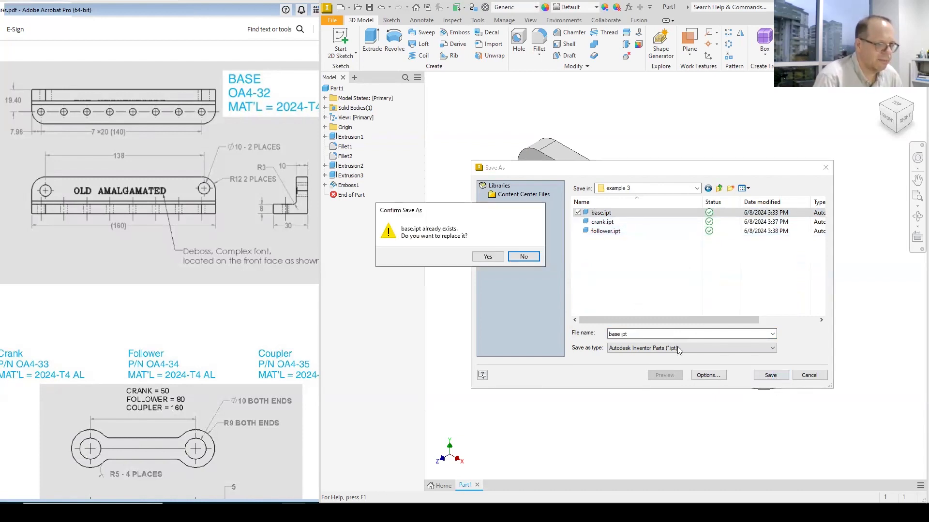
click(486, 258)
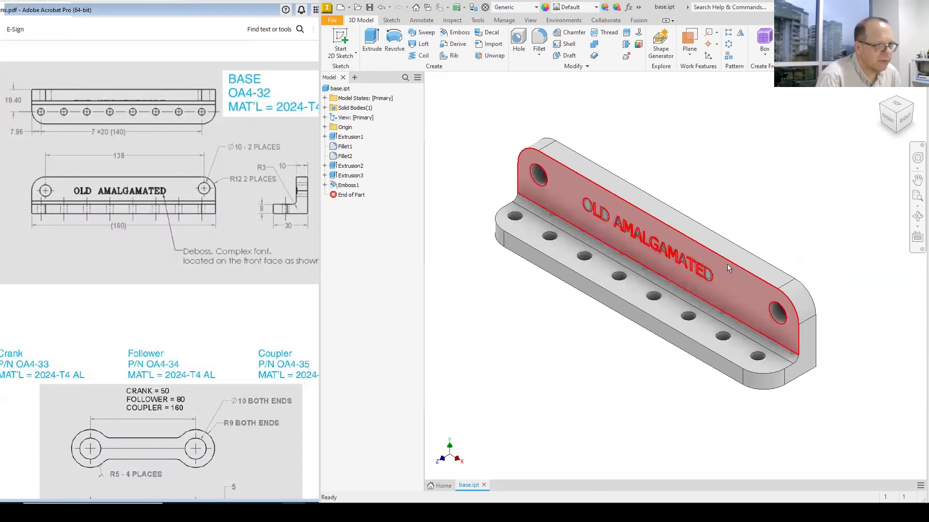
- Create a new part from the metric Standard (mm).ipt template and start a sketch on the front XY plane
scroll(184, 332, down, 3)
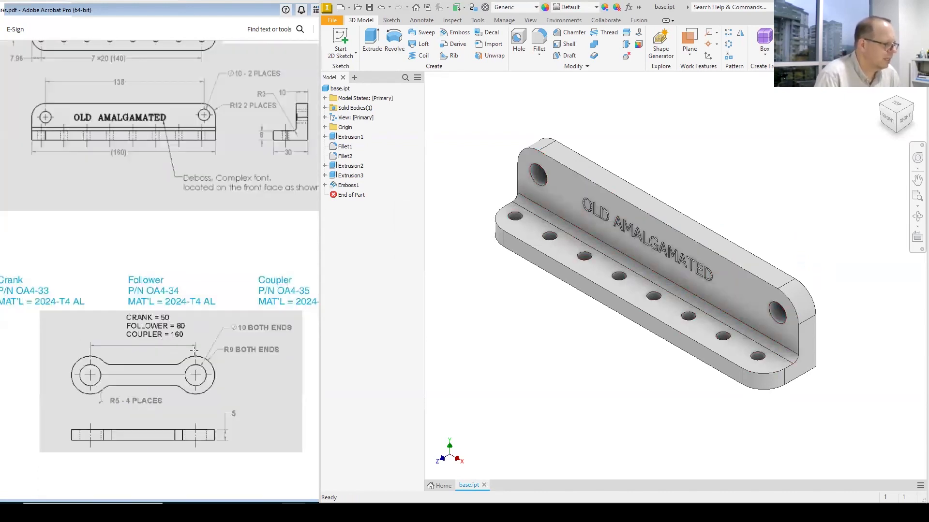
click(341, 8)
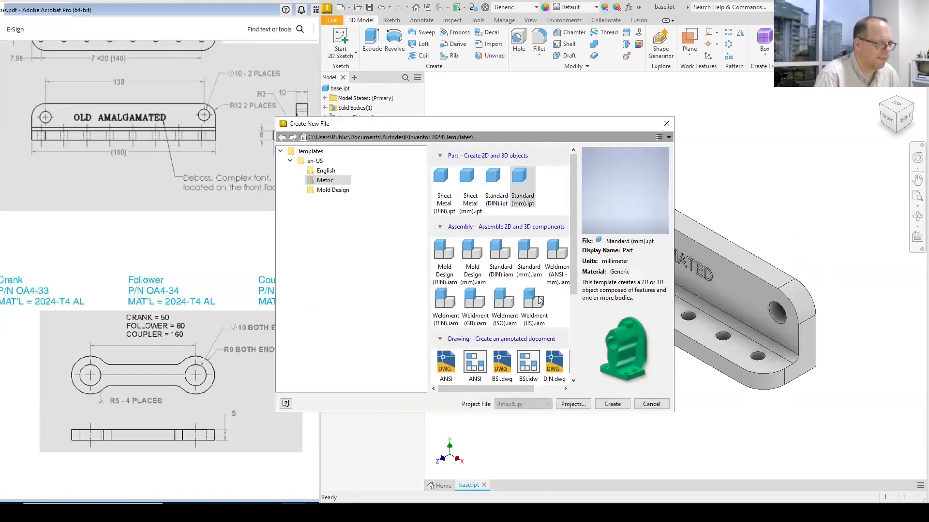
click(612, 404)
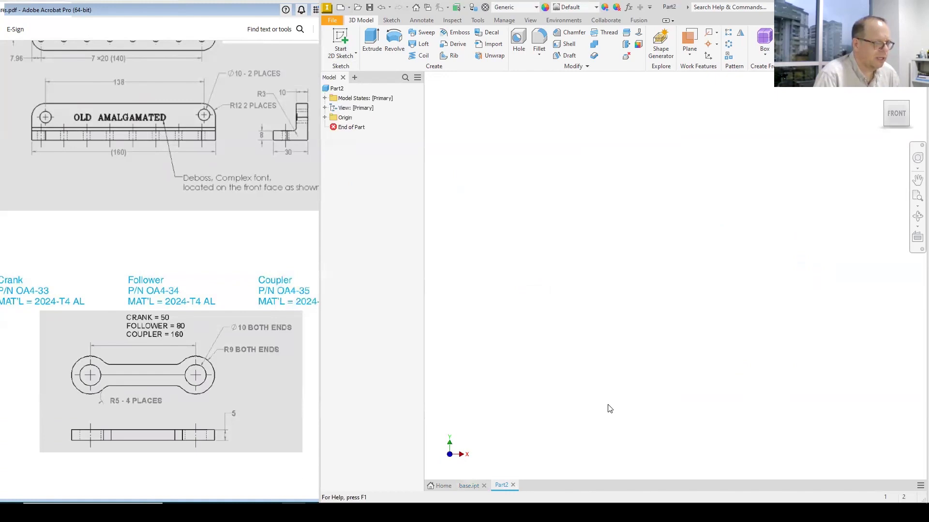
click(346, 37)
click(704, 233)
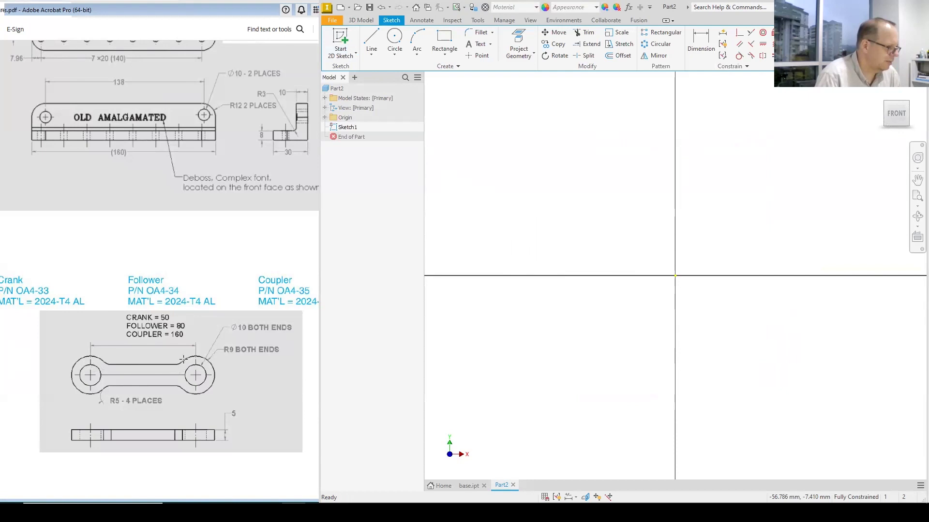
- Draw a rectangle 50 mm wide and 12 mm high with its lower-left corner at the origin
click(442, 41)
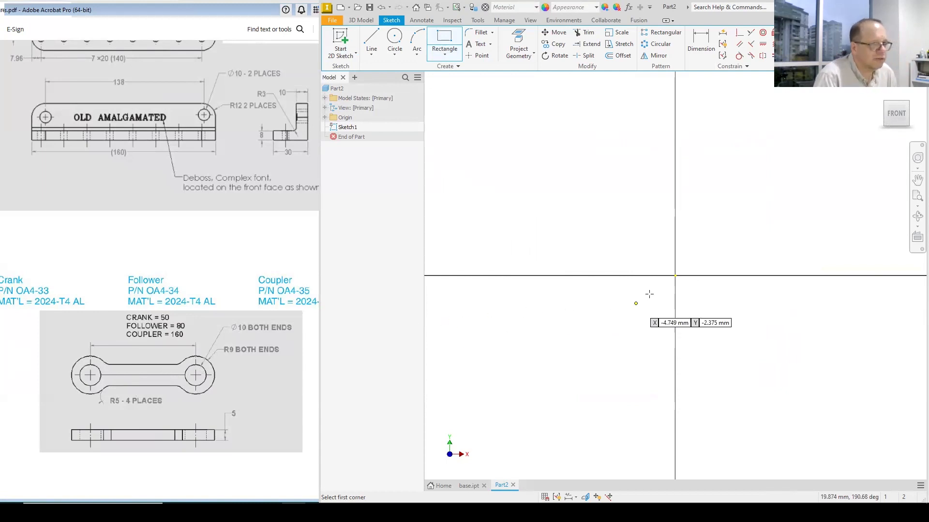
click(675, 276)
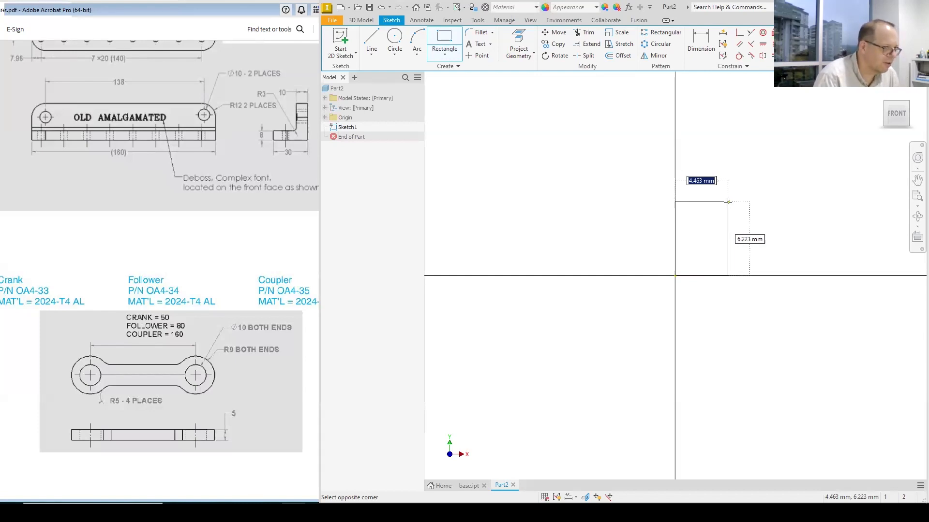
text(50)
key(Tab)
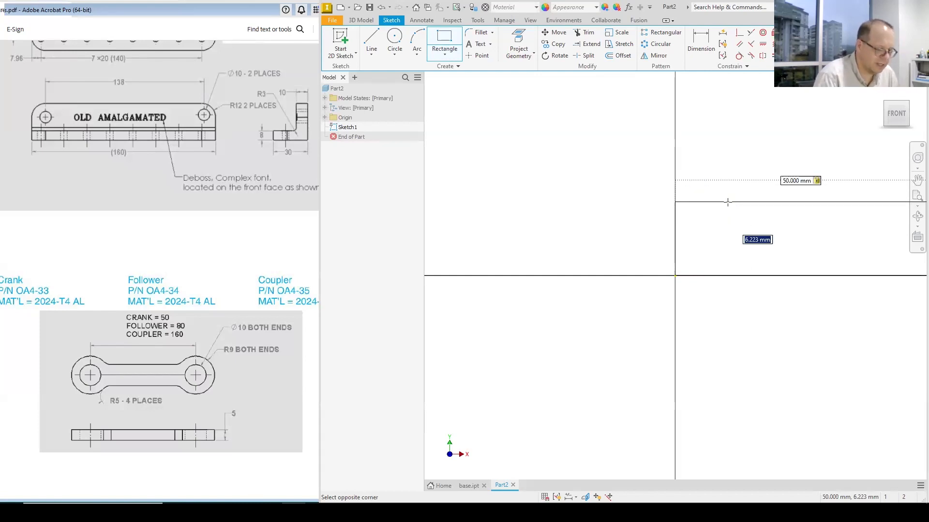
text(12)
key(Tab)
key(Return)
click(895, 114)
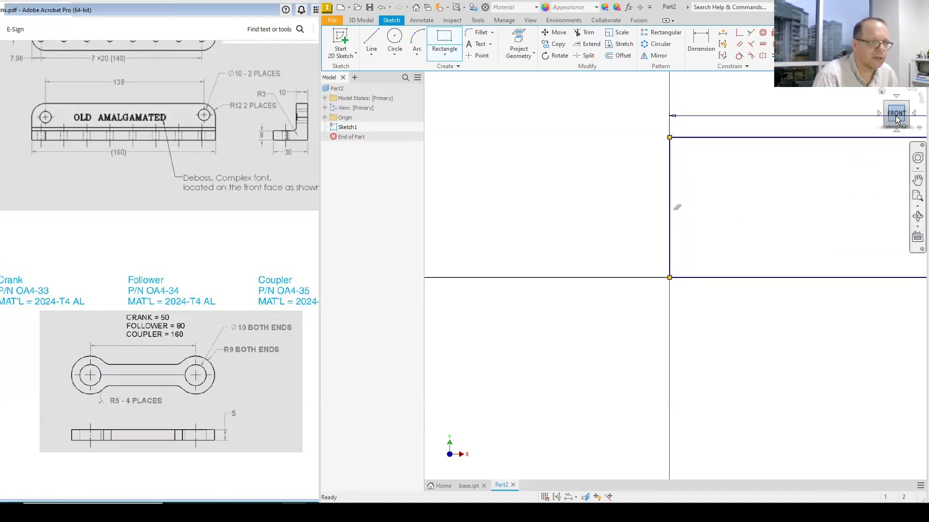
- Draw concentric 10 mm and 18 mm diameter circles centred on the midpoint of the rectangle's left edge
key(c)
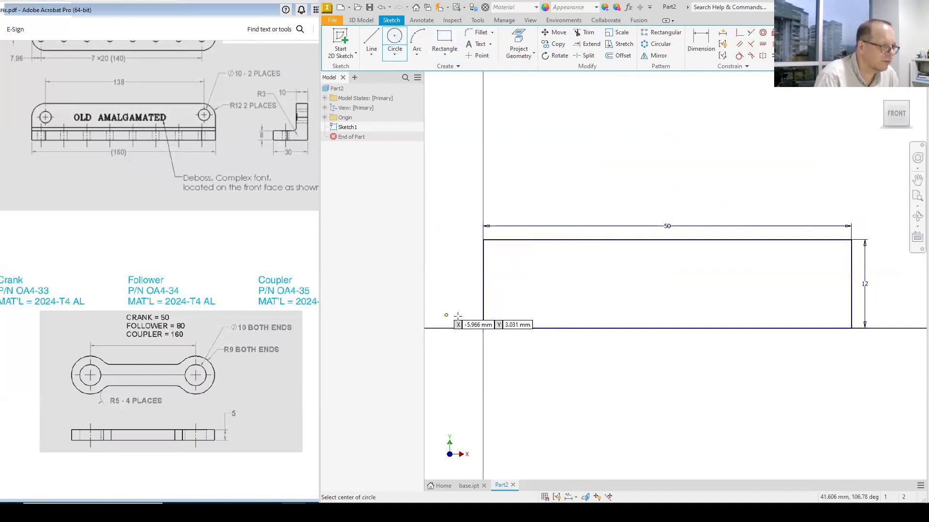
click(484, 281)
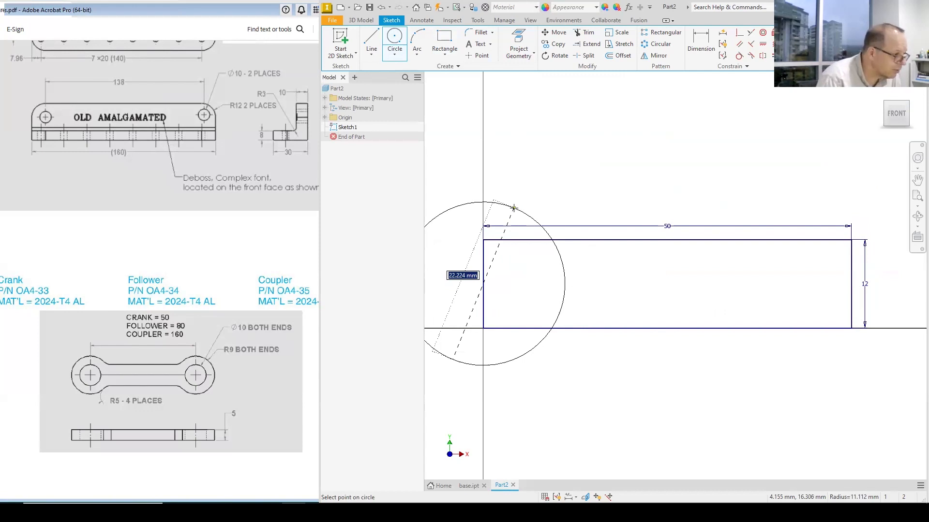
text(1)
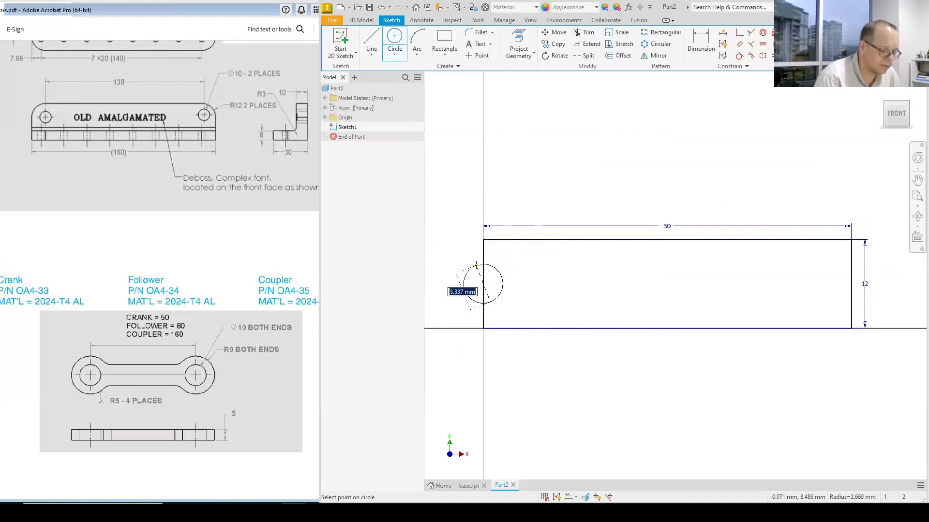
text(0)
key(Return)
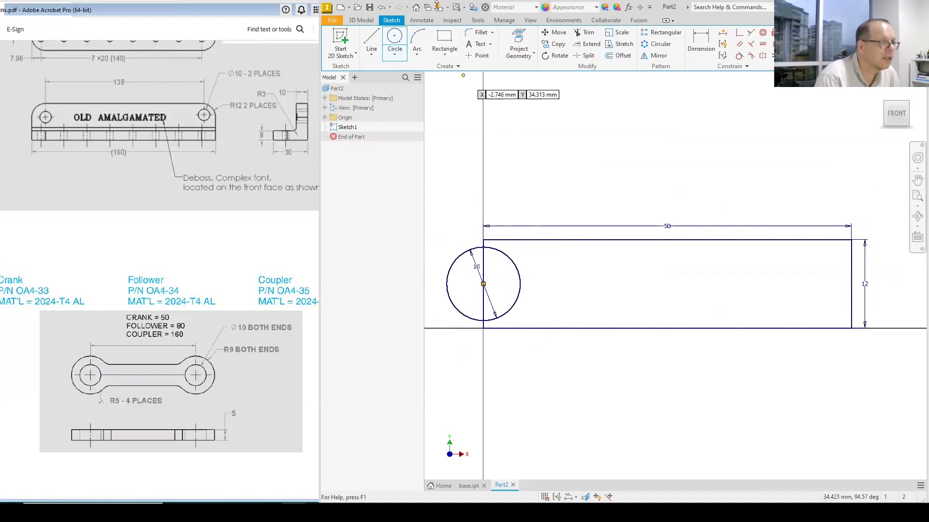
click(483, 283)
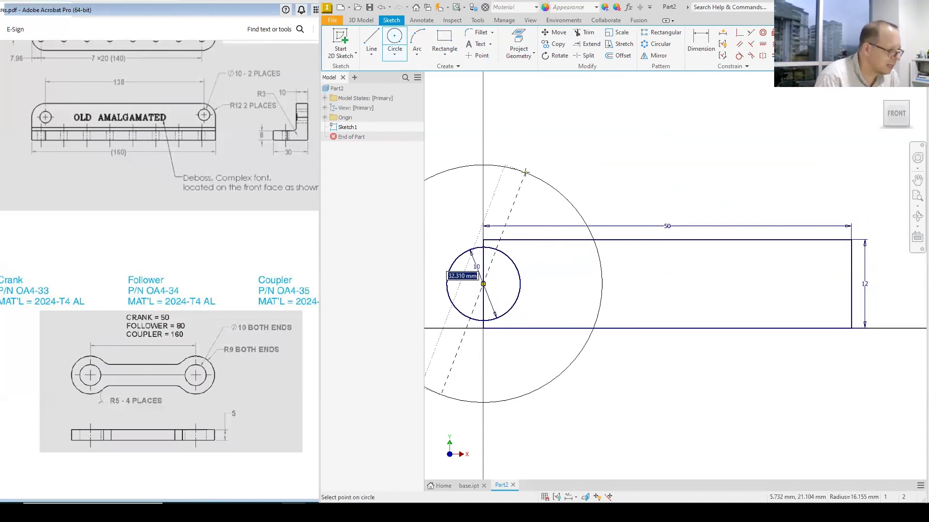
text(18)
key(Return)
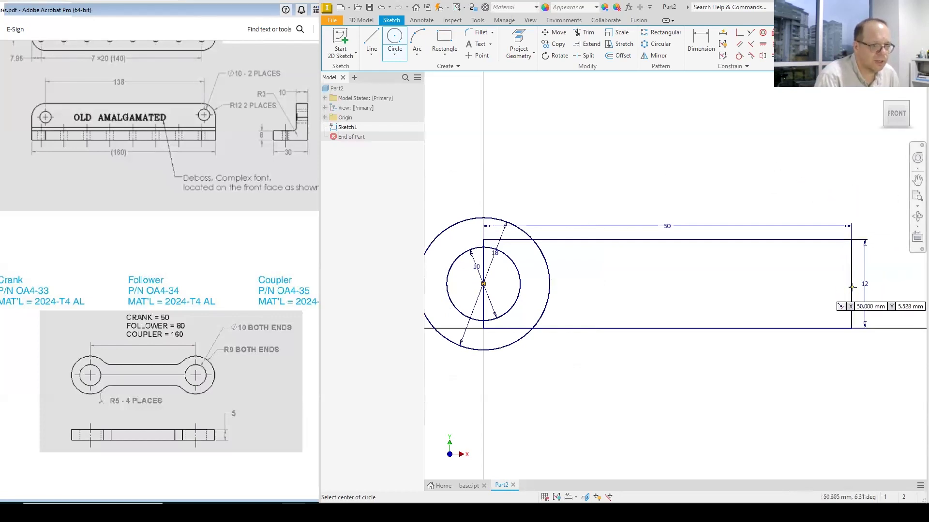
- Draw concentric 10 mm and 18 mm diameter circles centred on the midpoint of the rectangle's right edge
click(851, 284)
text(10)
key(Return)
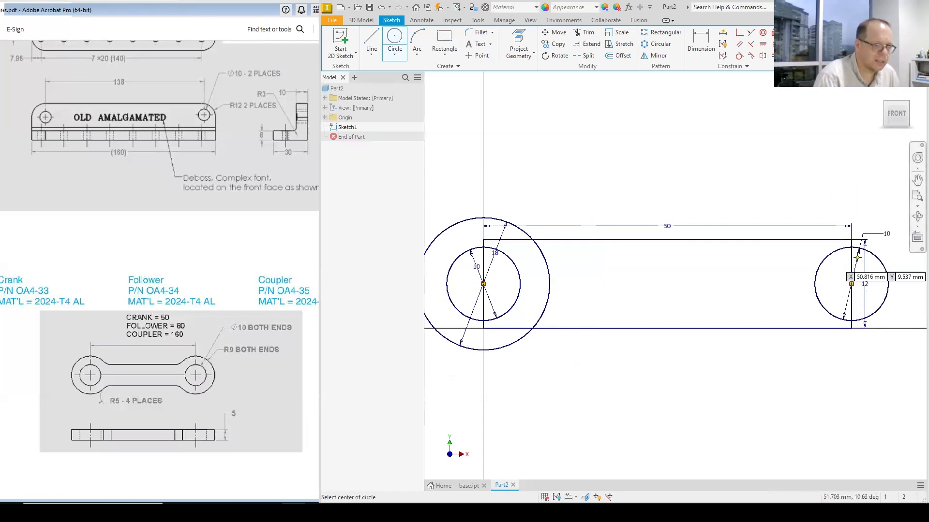
click(852, 284)
text(18)
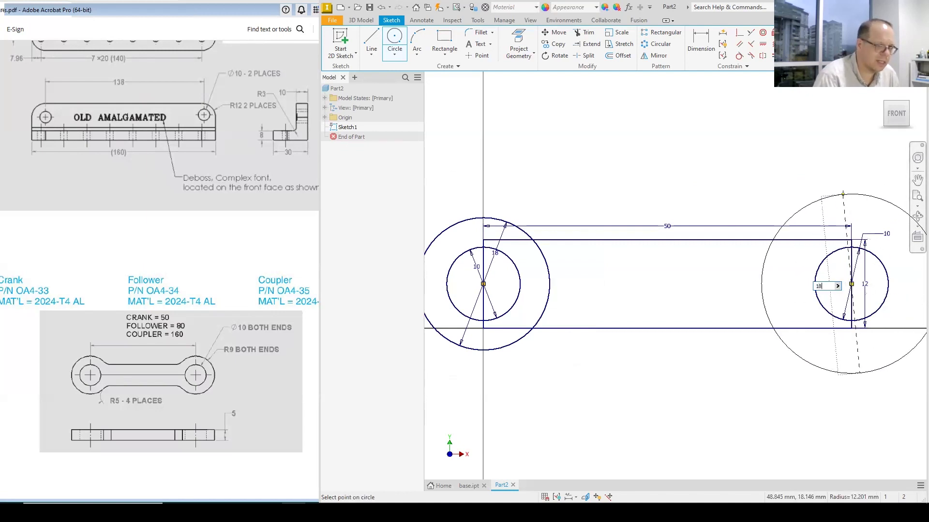
key(Return)
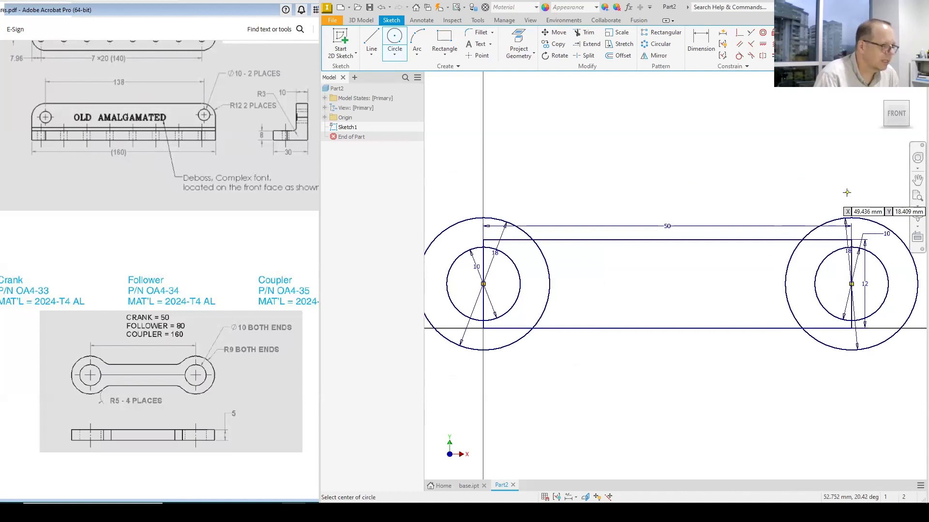
- Trim the rectangle's edges inside the left end circles and its lower edge inside the right 18 mm circle, undoing the right-edge trim
click(586, 33)
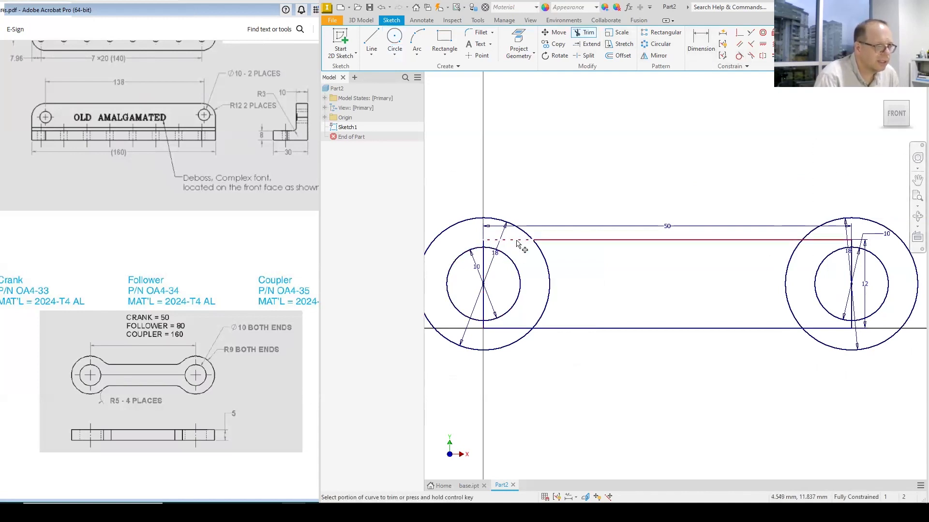
click(519, 244)
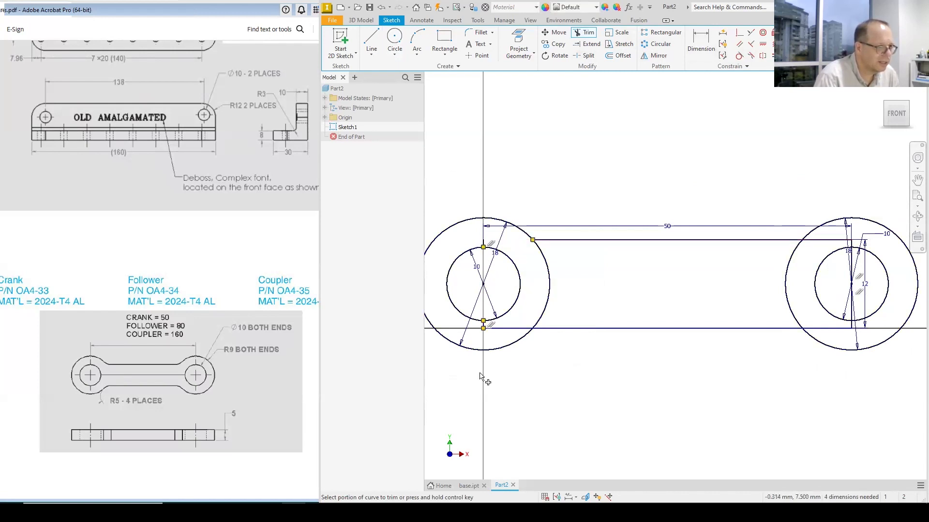
click(484, 264)
click(485, 247)
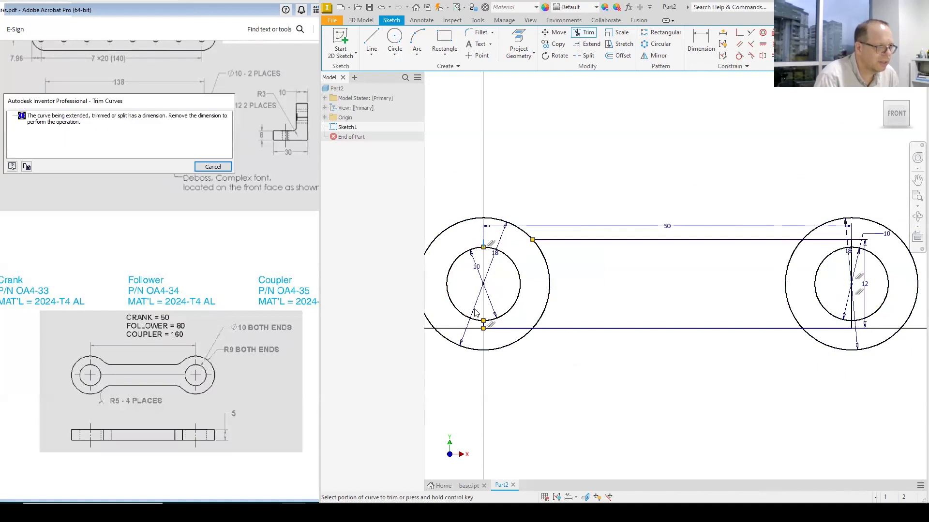
click(214, 167)
click(492, 329)
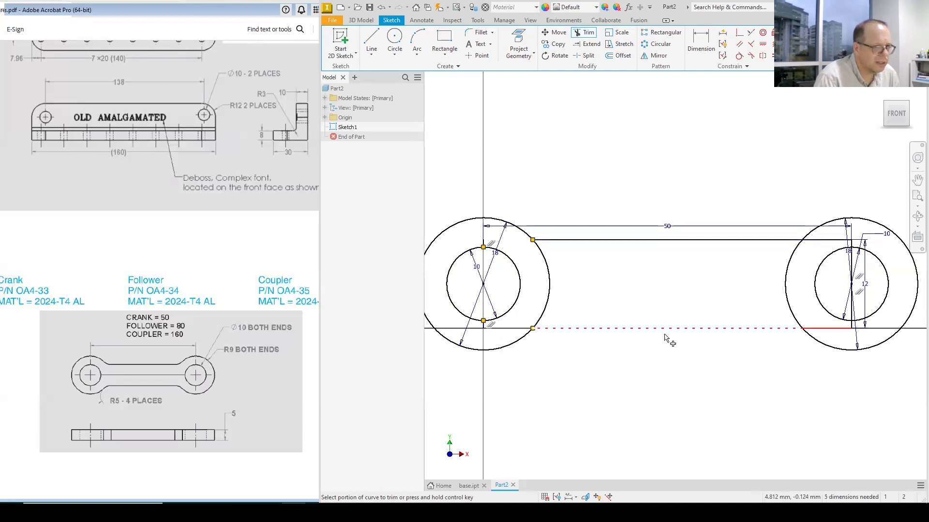
click(847, 329)
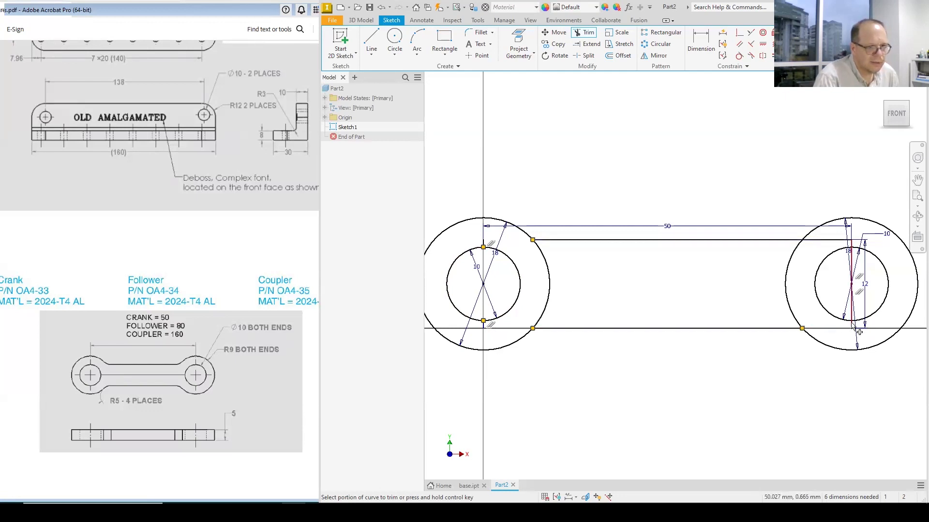
click(859, 332)
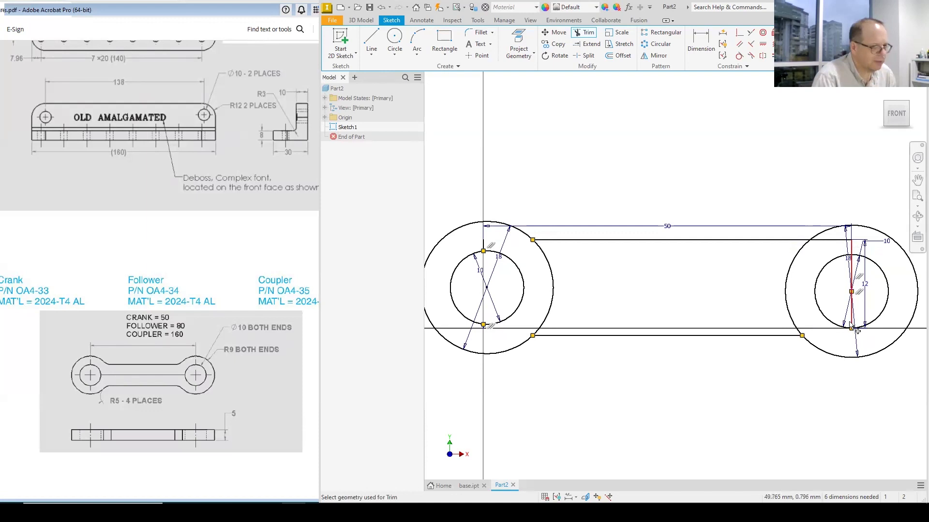
key(ctrl+z)
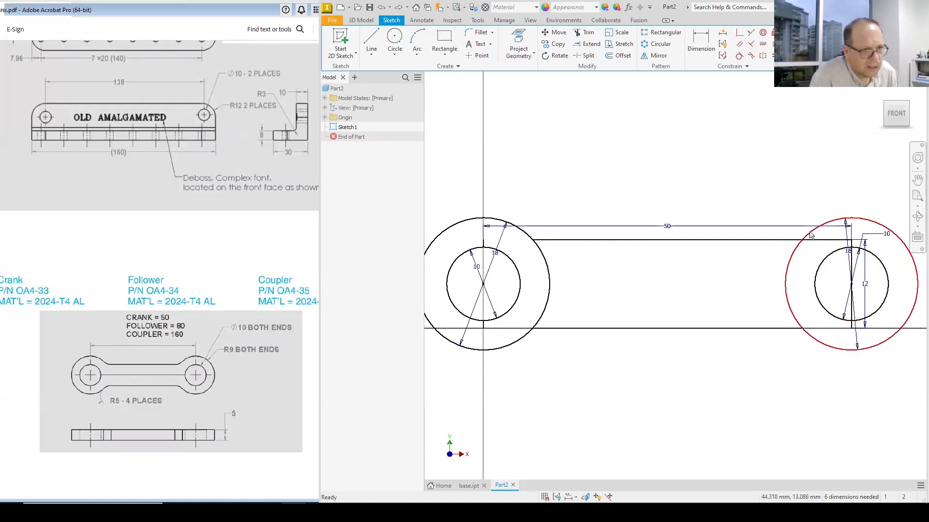
- Trim the upper edge inside the right 18 mm circle, both outer circles' inward arcs, and the right edge inside the 10 mm hole
click(585, 32)
click(823, 241)
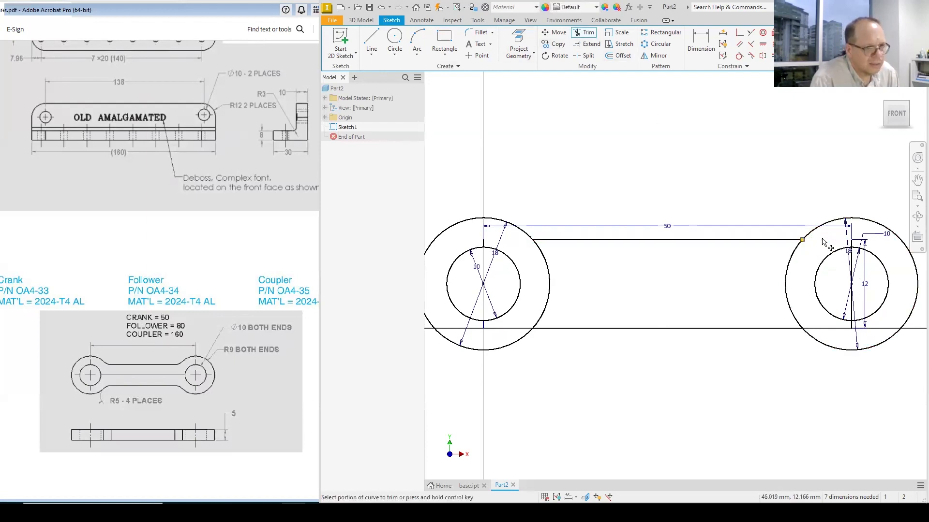
click(787, 274)
click(549, 285)
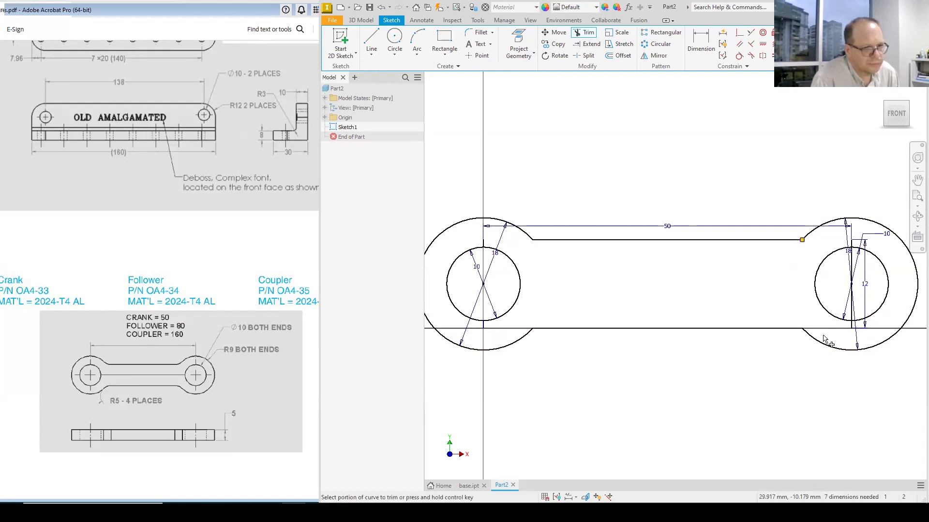
click(850, 260)
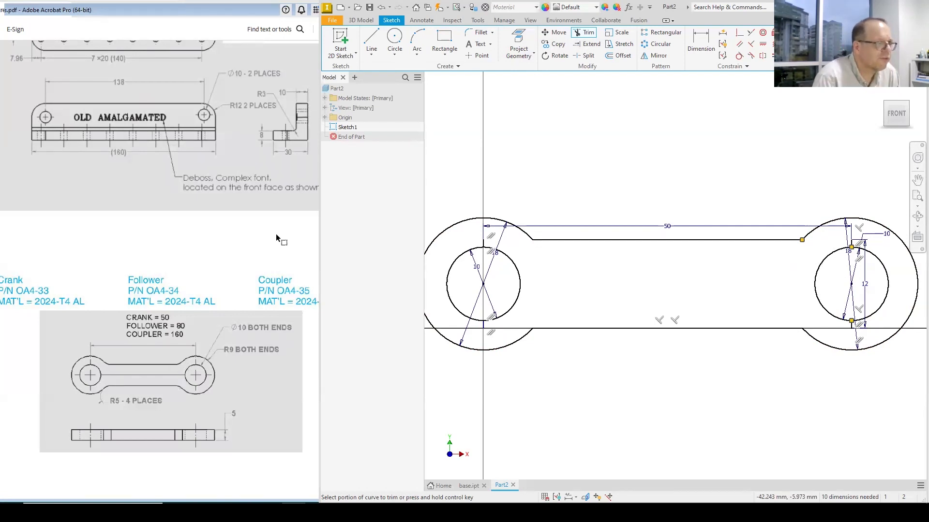
- Add 2 mm sketch fillets at the four corners where the end arcs meet the straight edges
click(473, 38)
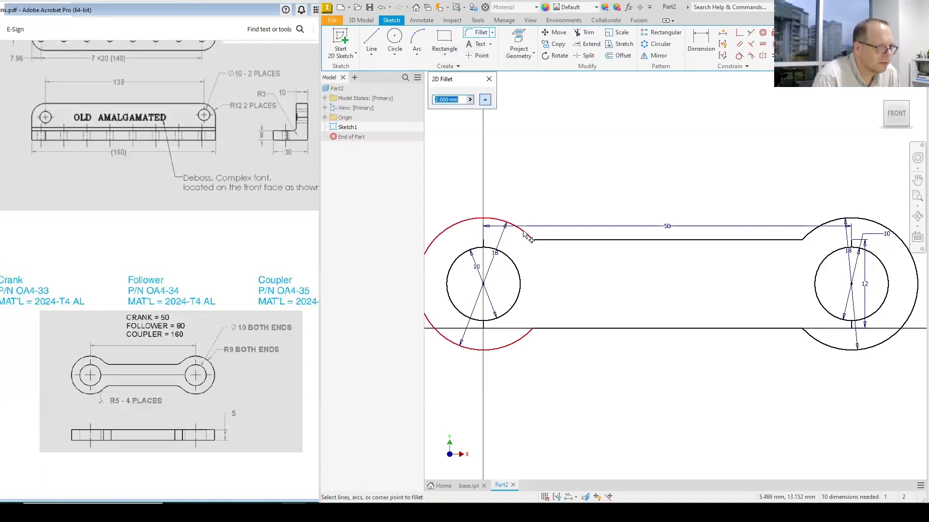
click(550, 242)
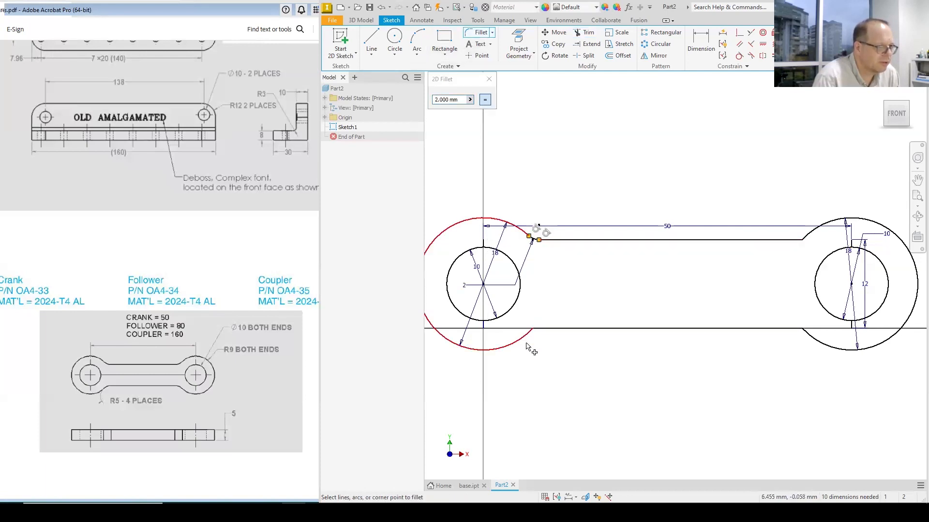
click(555, 331)
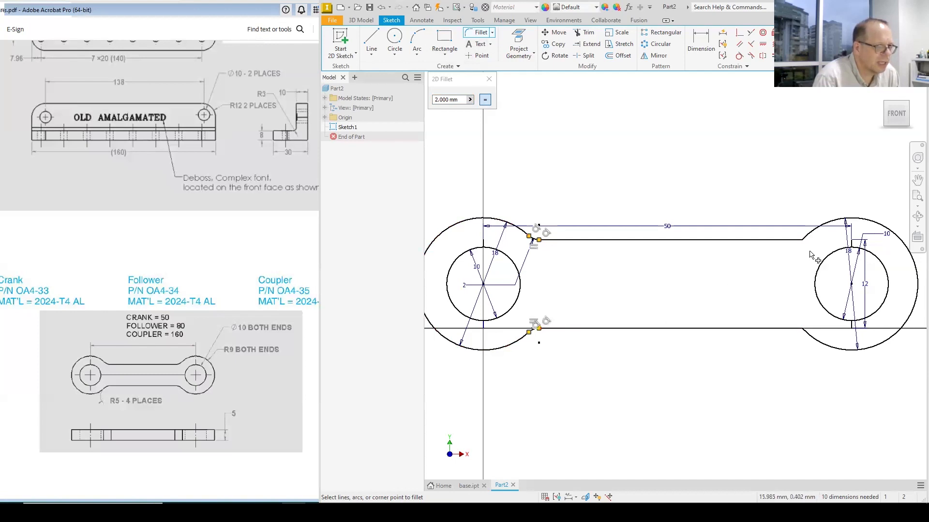
click(795, 239)
click(814, 237)
click(820, 345)
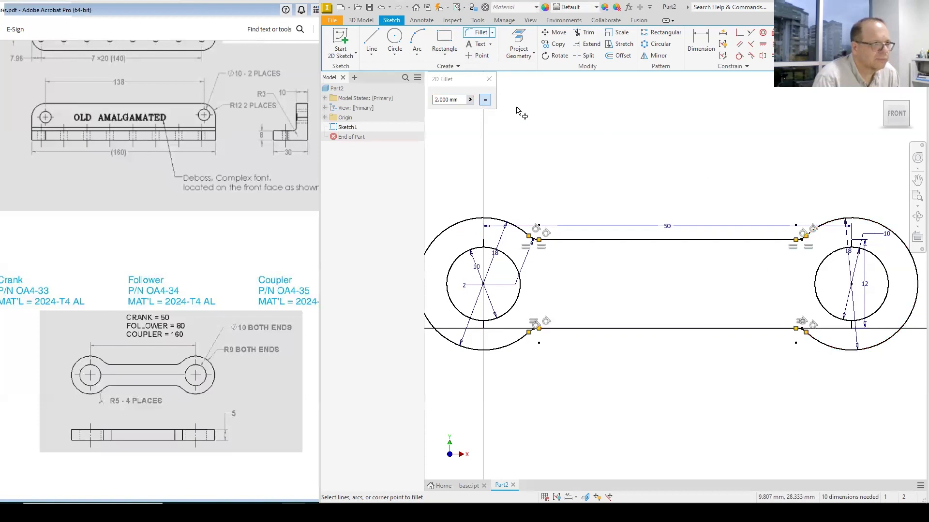
key(Escape)
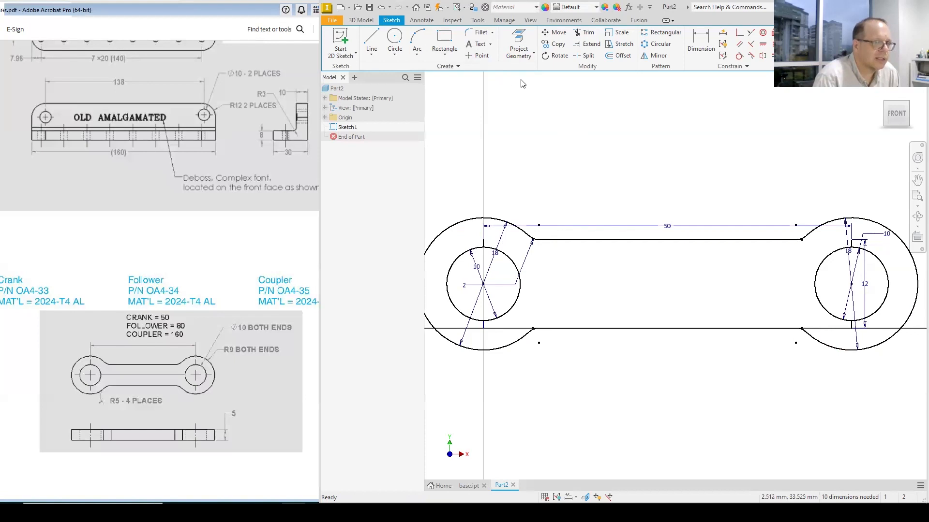
- Finish the sketch and extrude the link profile 5 mm, leaving the two end holes open
click(370, 9)
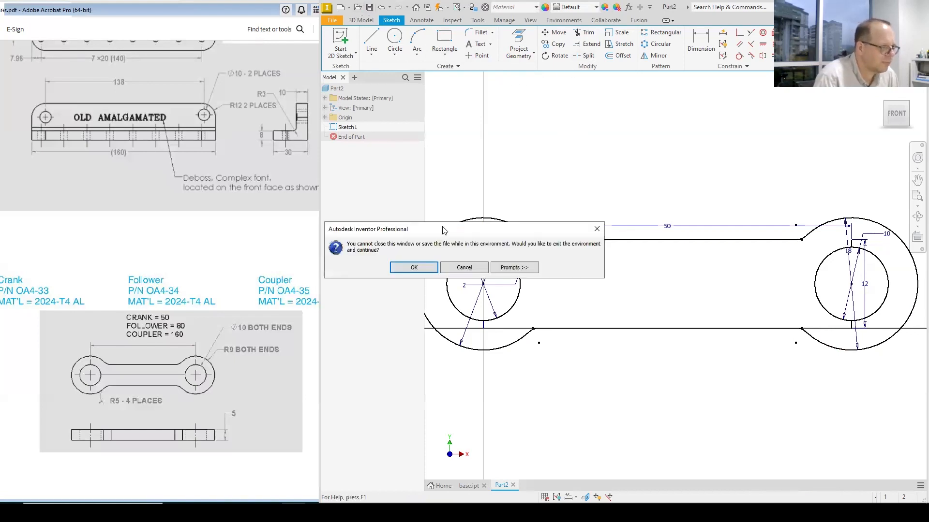
click(473, 261)
click(881, 42)
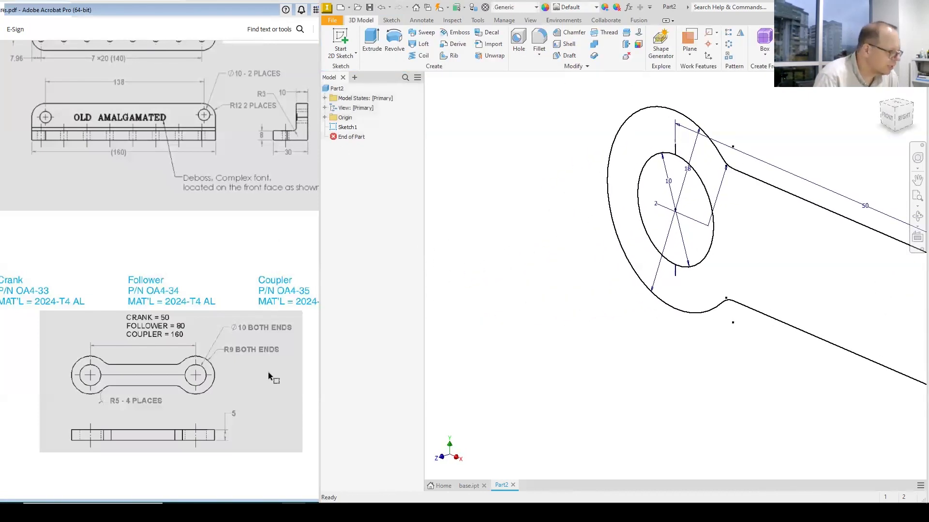
click(372, 43)
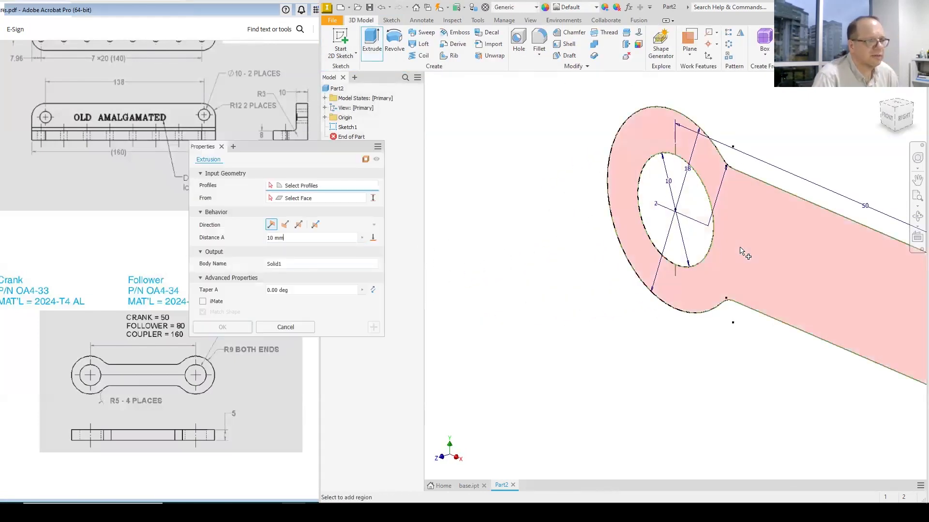
click(644, 267)
click(292, 239)
text(5)
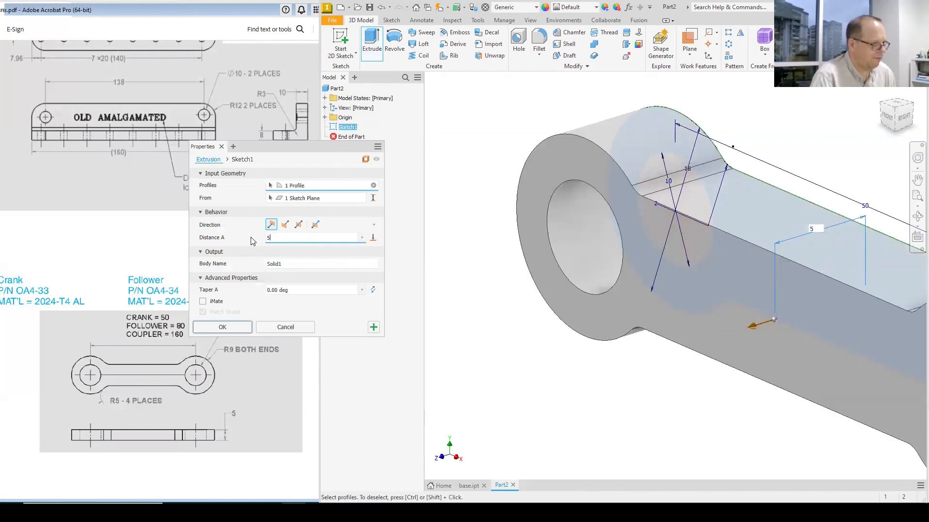
click(222, 327)
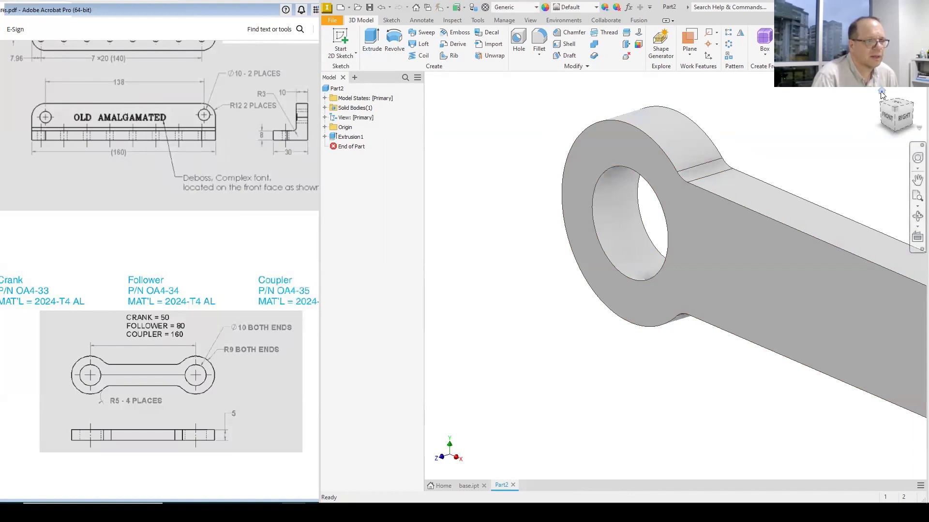
- Save the part as crank.ipt in the example 3 folder, replacing the existing file
click(881, 91)
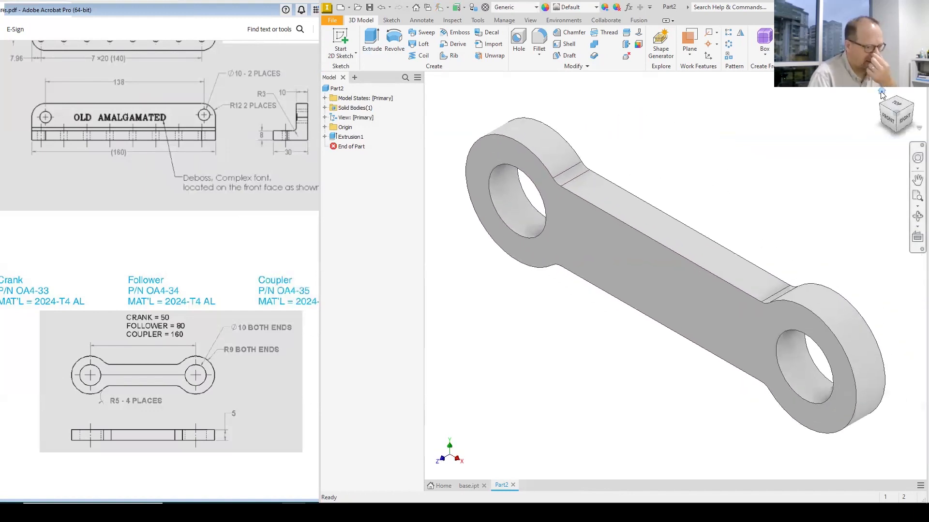
click(890, 122)
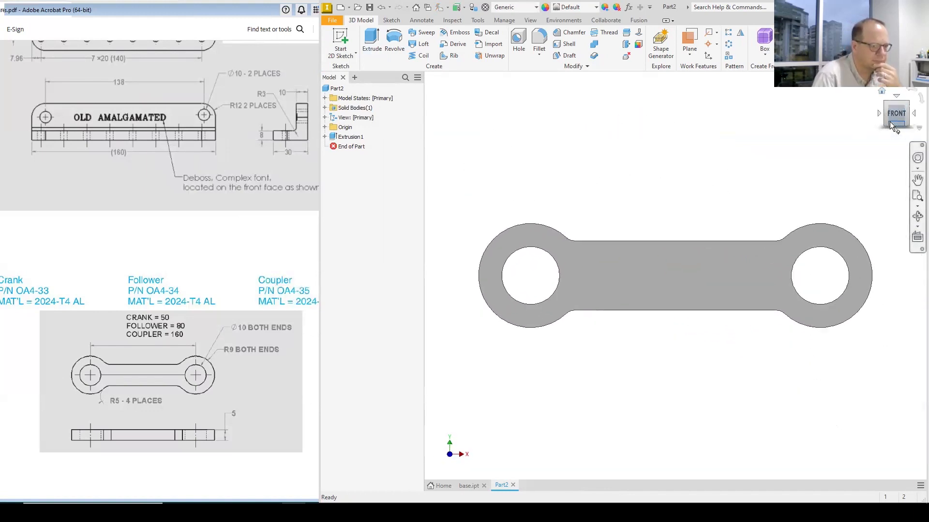
click(881, 91)
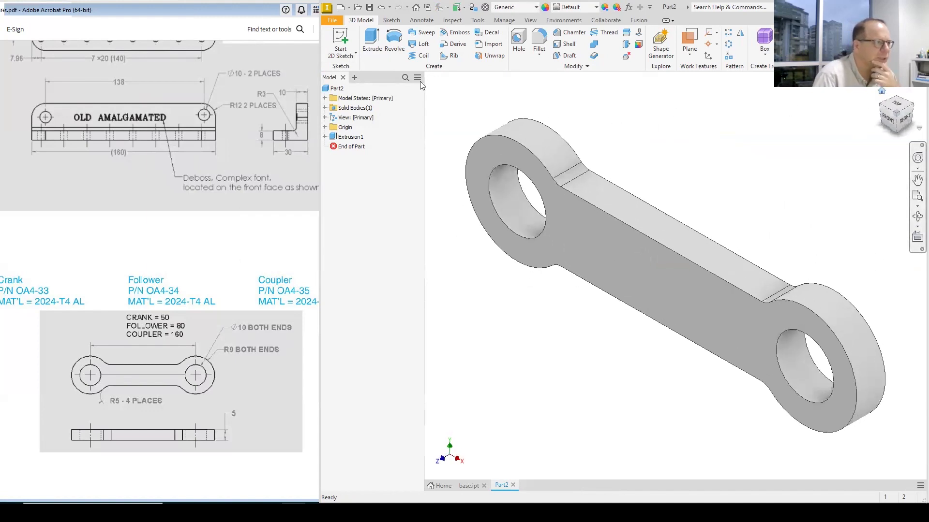
click(370, 8)
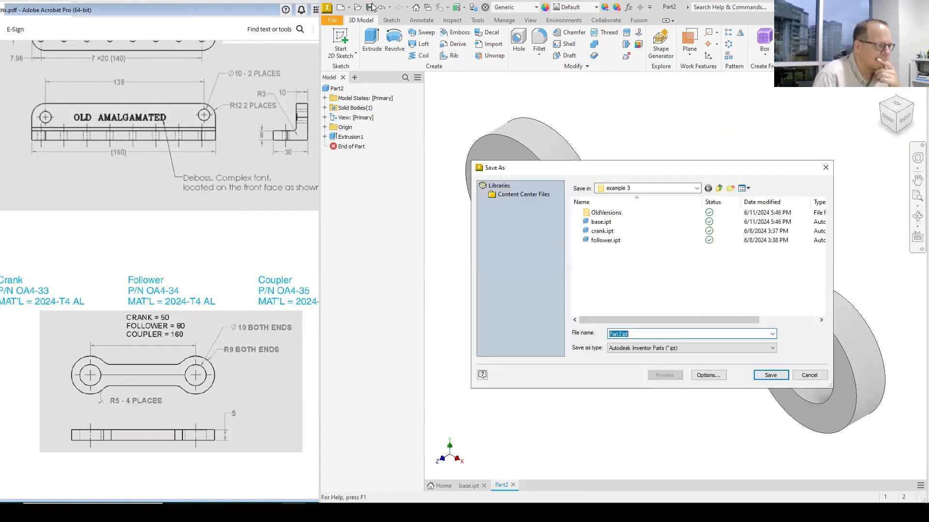
double_click(602, 231)
click(488, 257)
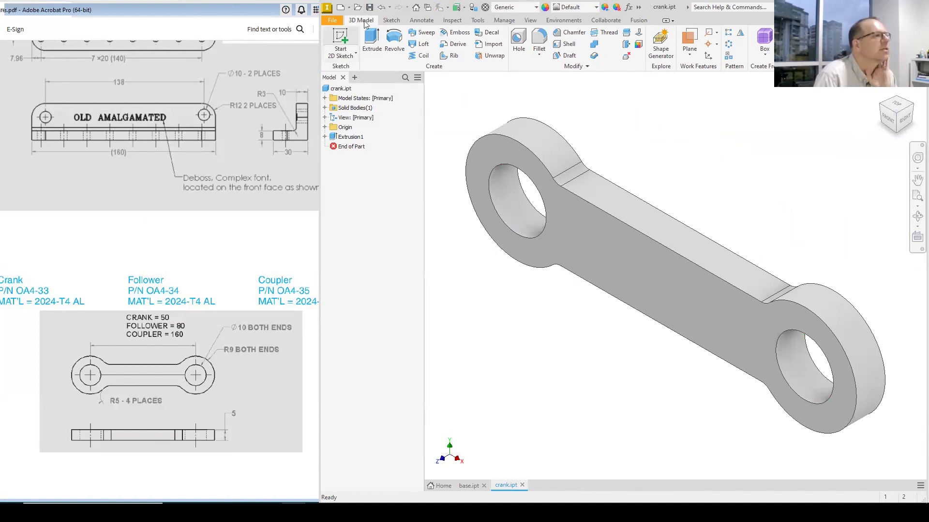
- Save the crank under the new name follower.ipt, replacing the existing file
click(333, 20)
click(355, 125)
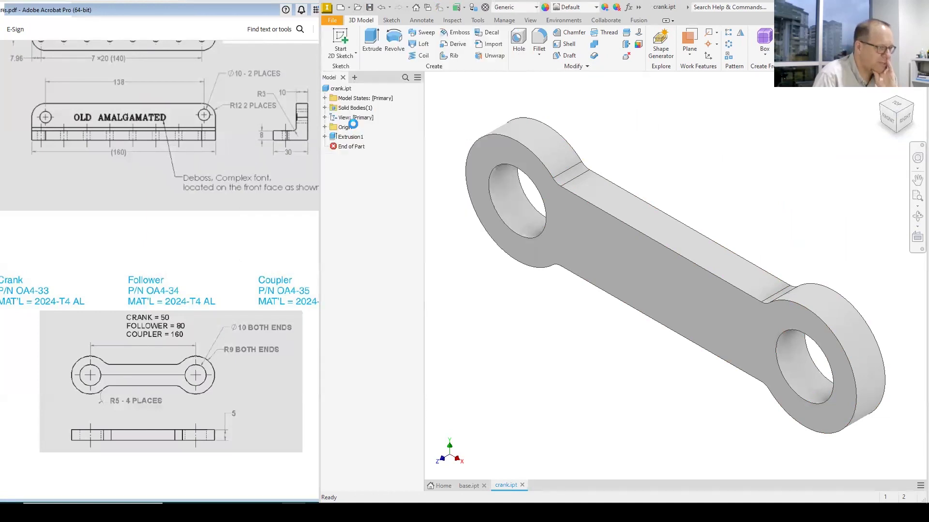
double_click(605, 241)
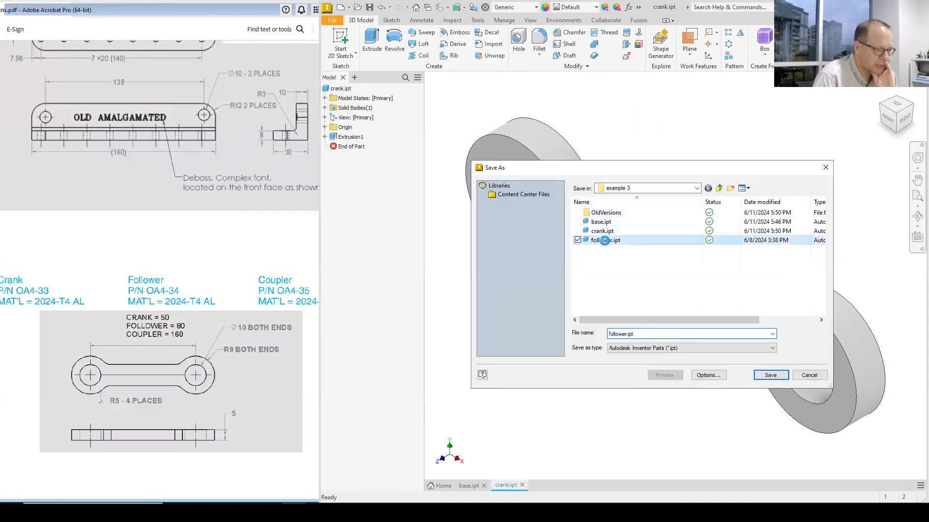
click(496, 255)
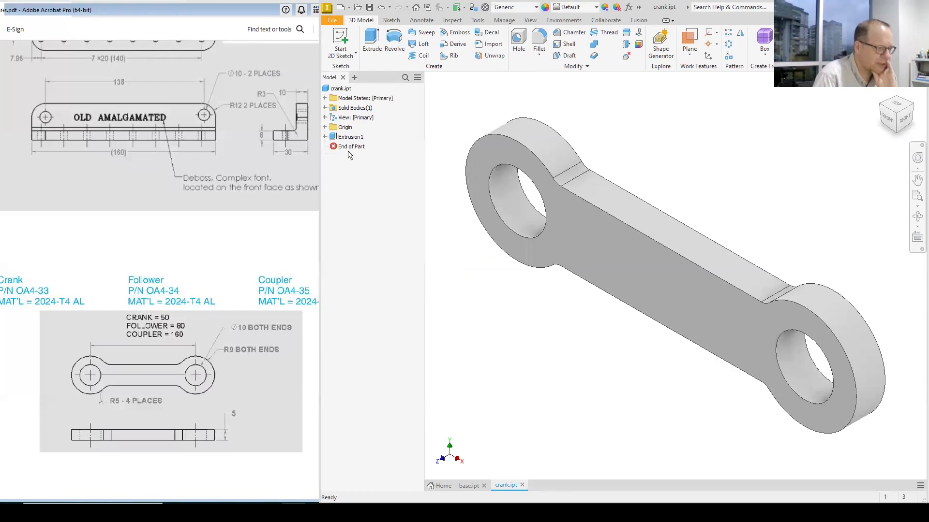
- Open the sketch of the link's extrusion for editing
click(325, 137)
right_click(351, 146)
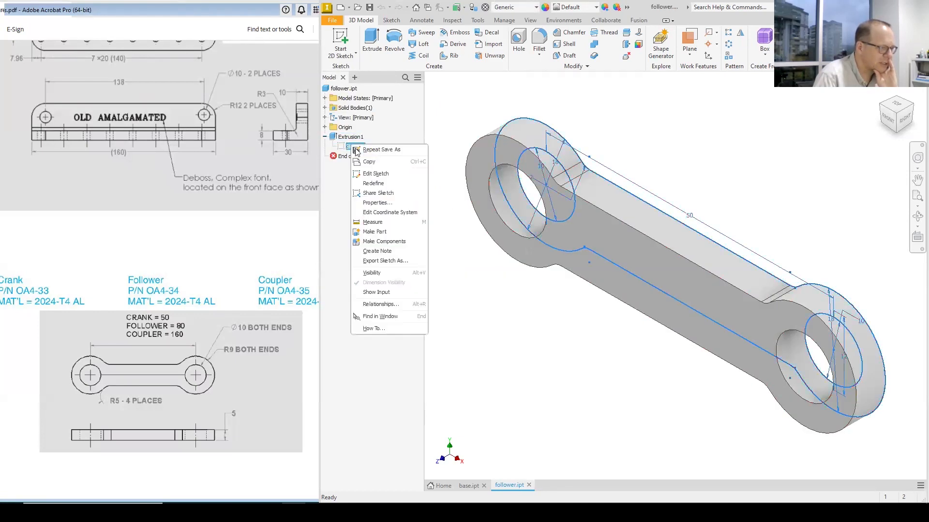
click(376, 173)
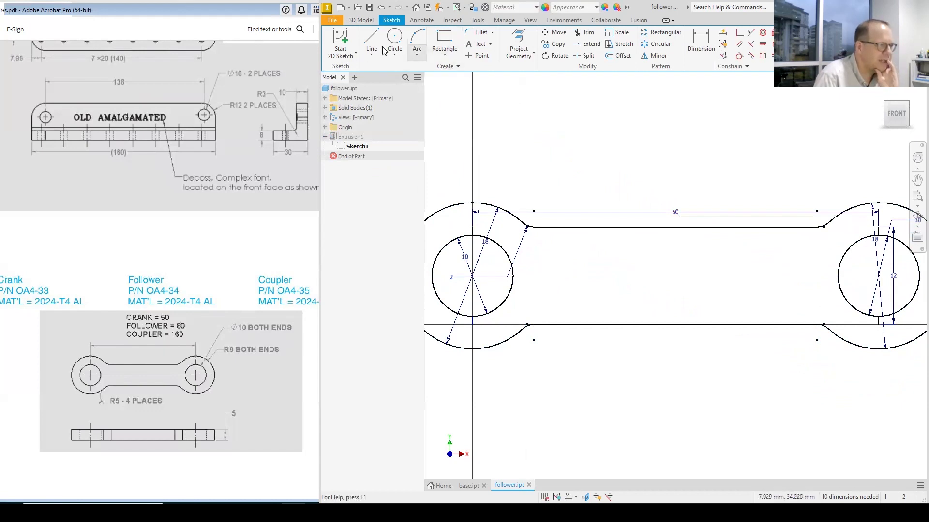
- Try to set the link's 50 mm length dimension to 80 mm and undo the change
click(691, 48)
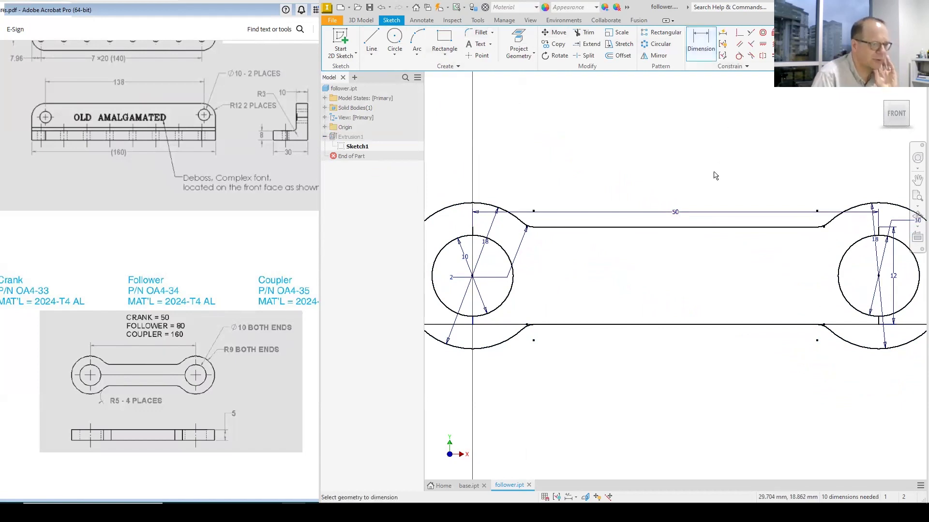
double_click(675, 213)
text(80)
key(Return)
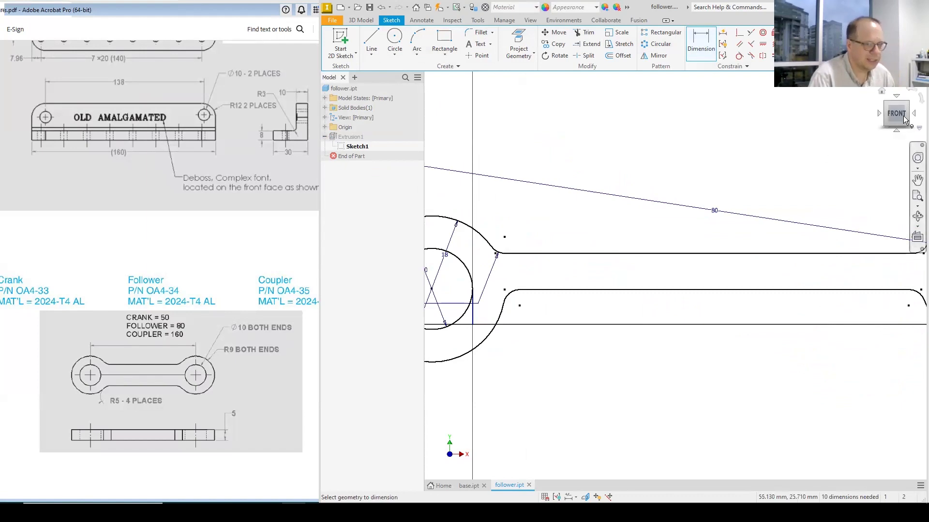
key(Home)
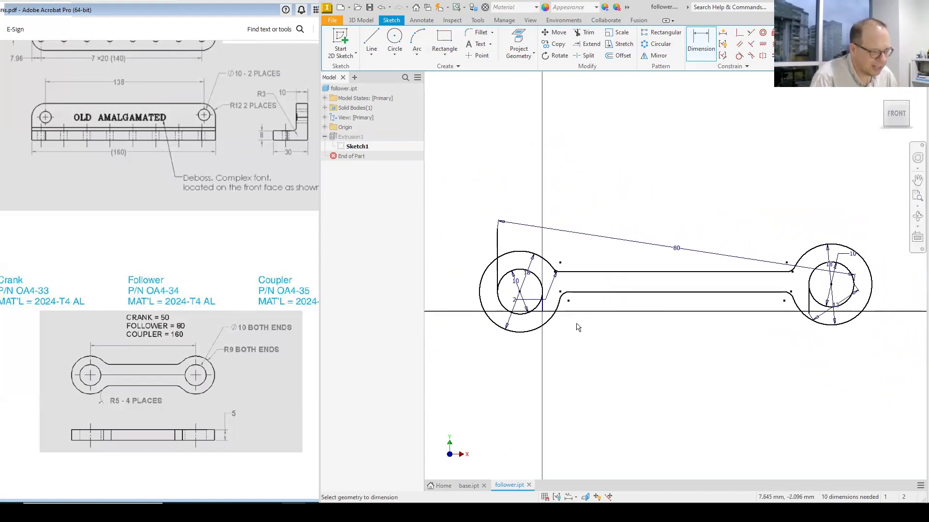
key(ctrl+z)
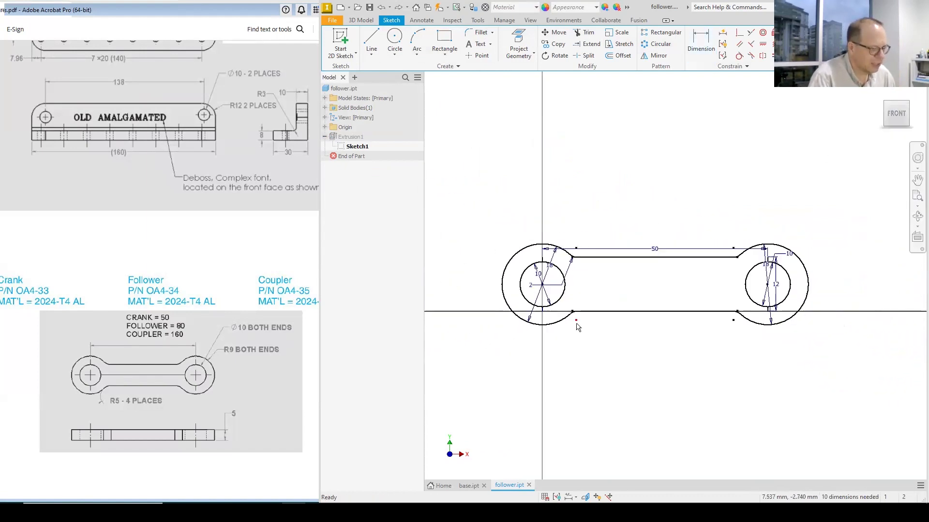
- Delete the 50 mm length dimension from the link sketch
click(654, 250)
key(Delete)
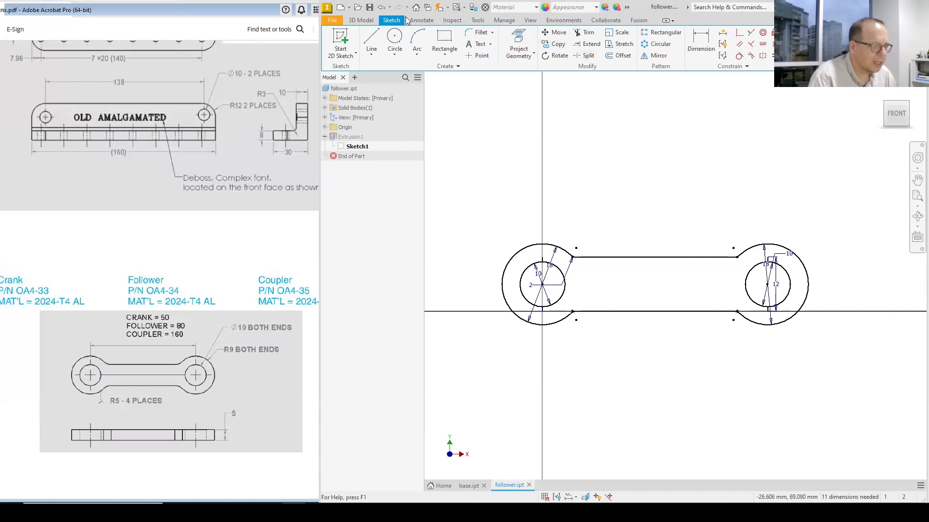
- Add a horizontal dimension between the centres of the link's two holes
click(701, 44)
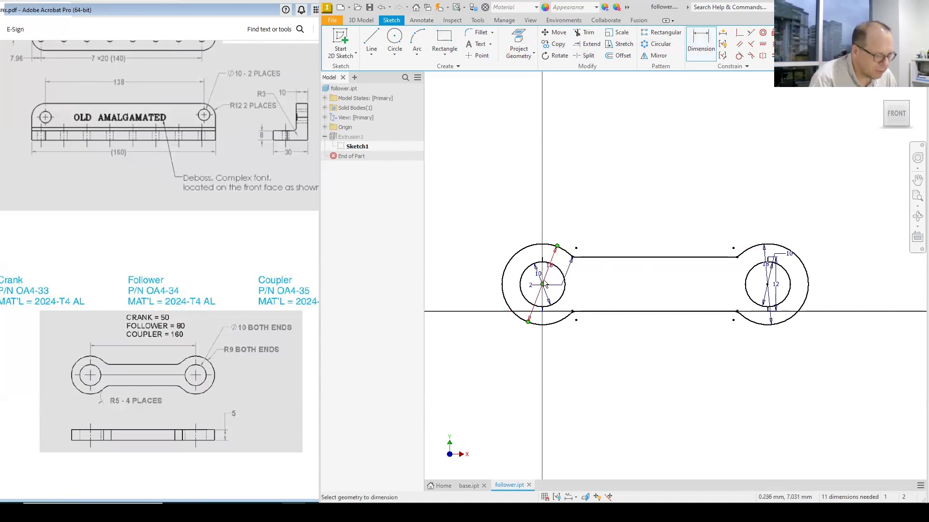
click(768, 289)
click(650, 198)
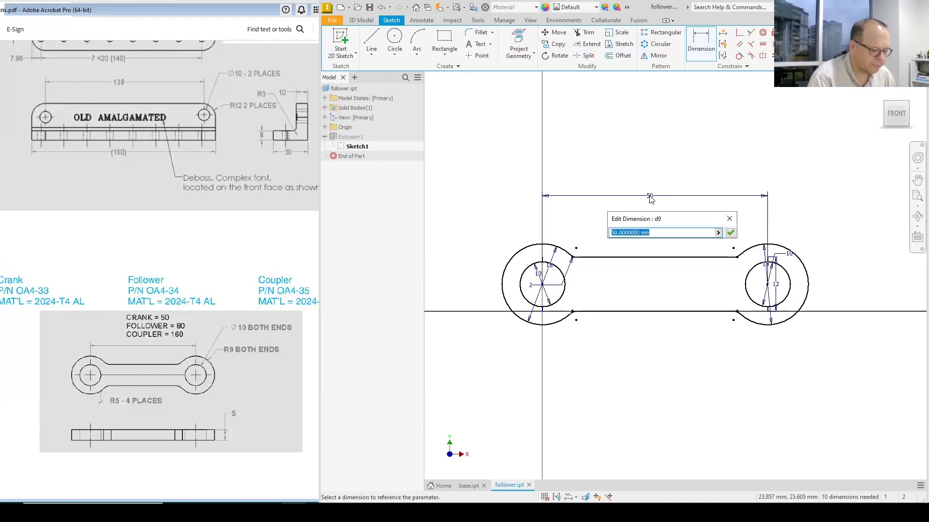
- Try setting the new hole-centre distance to 80 mm and undo the value change
text(80)
key(Return)
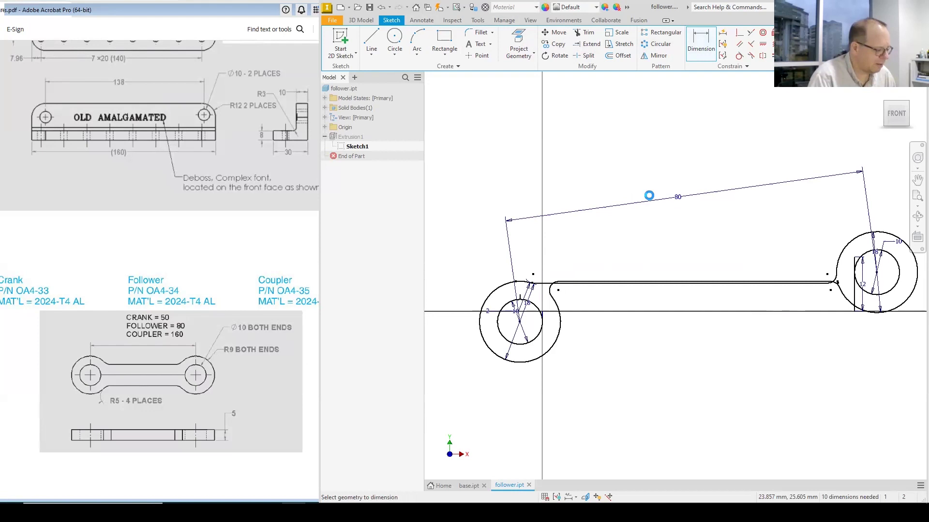
key(ctrl+z)
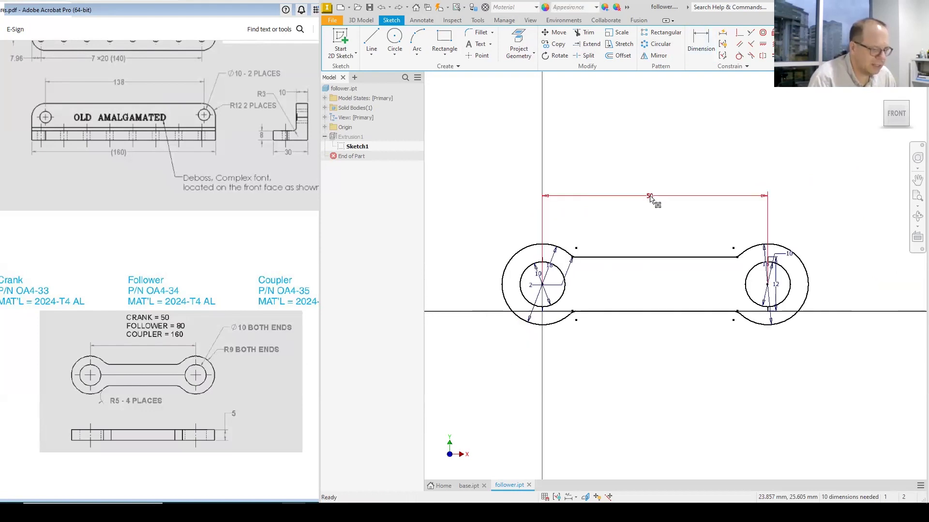
- Add vertical dimensions from the sketch's horizontal origin line to both hole centres, keeping the proposed values
click(699, 39)
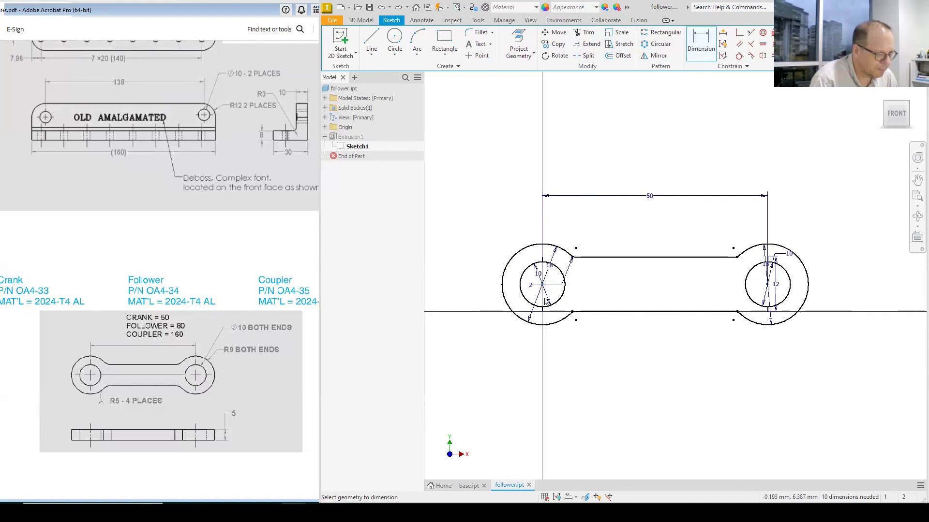
click(499, 299)
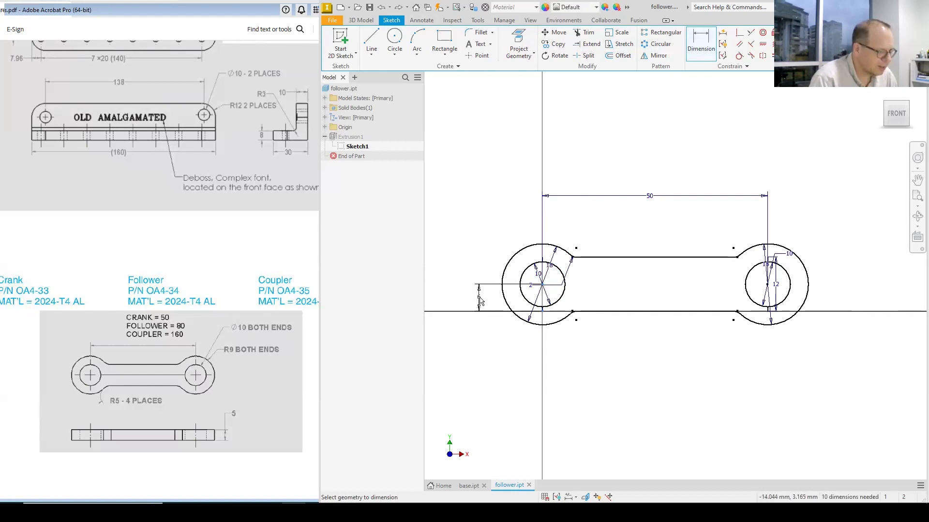
click(480, 301)
key(Return)
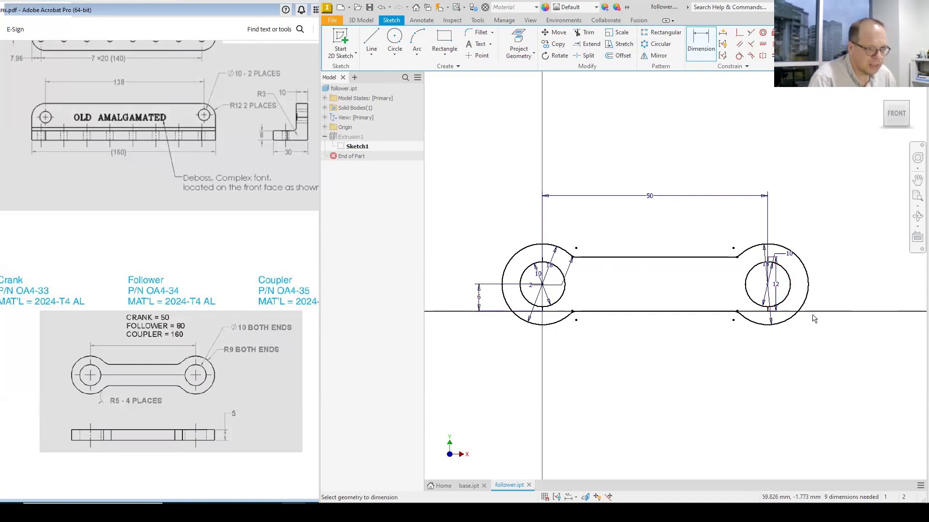
click(542, 311)
click(864, 299)
key(Return)
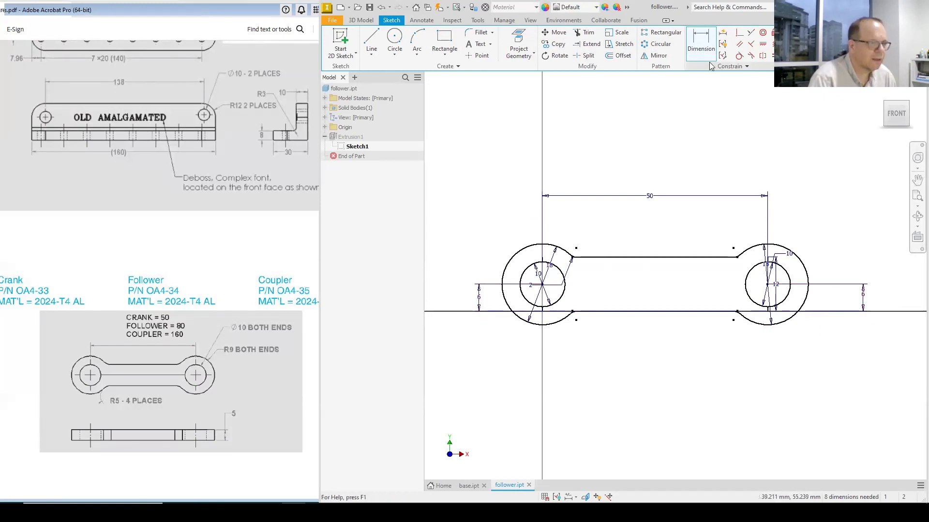
key(Escape)
- Set the follower's hole-centre distance to 80 mm and finish the sketch
double_click(650, 198)
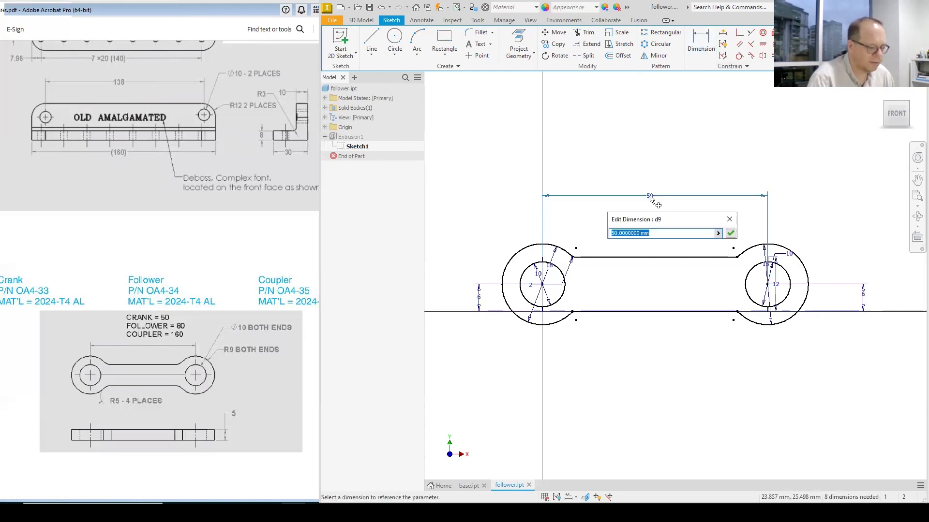
text(80)
key(Return)
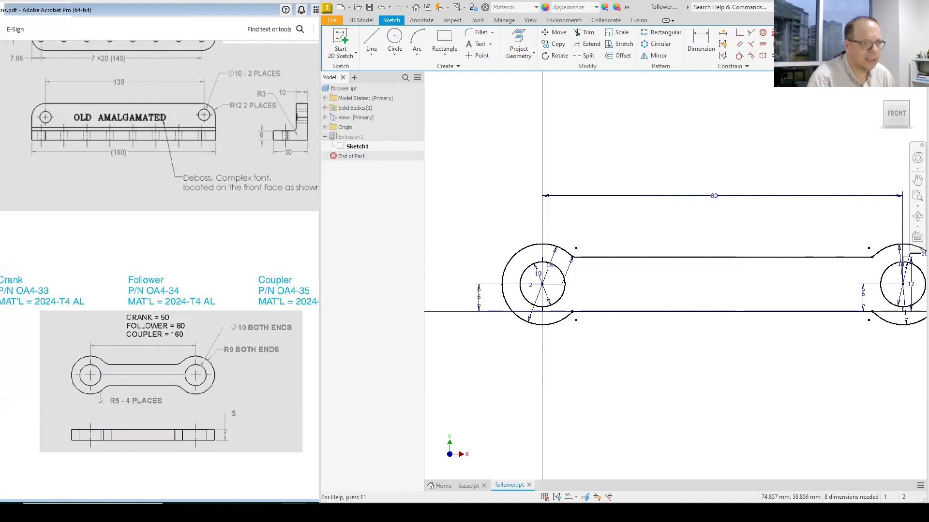
click(909, 46)
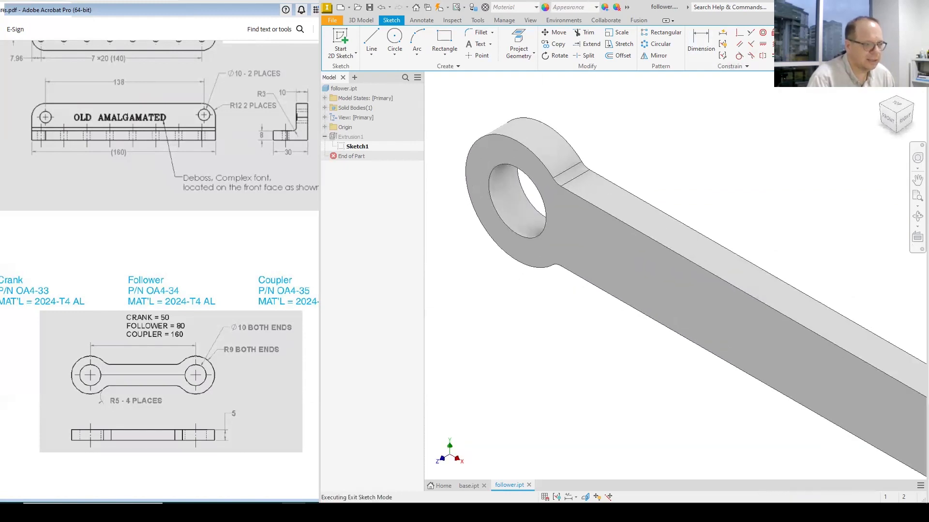
- Save the follower part, and save it again under the new name coupler
click(370, 8)
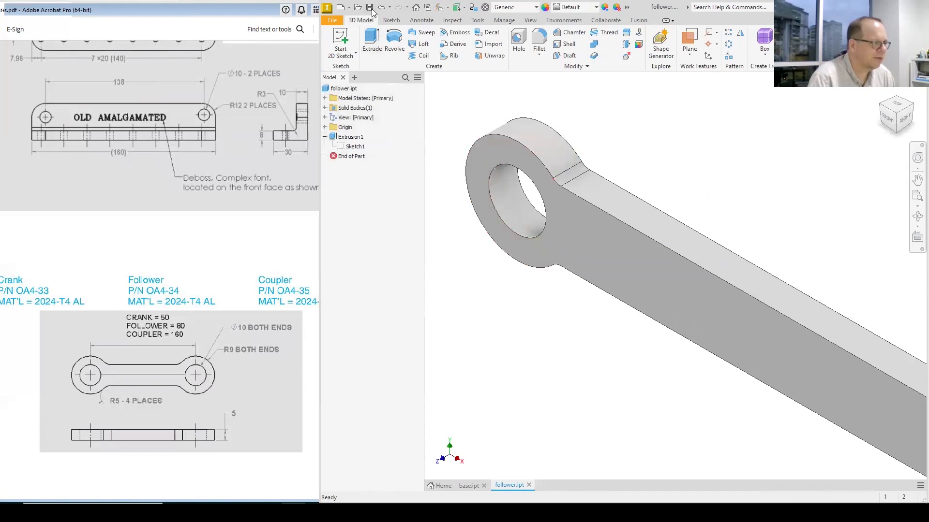
click(329, 21)
click(369, 131)
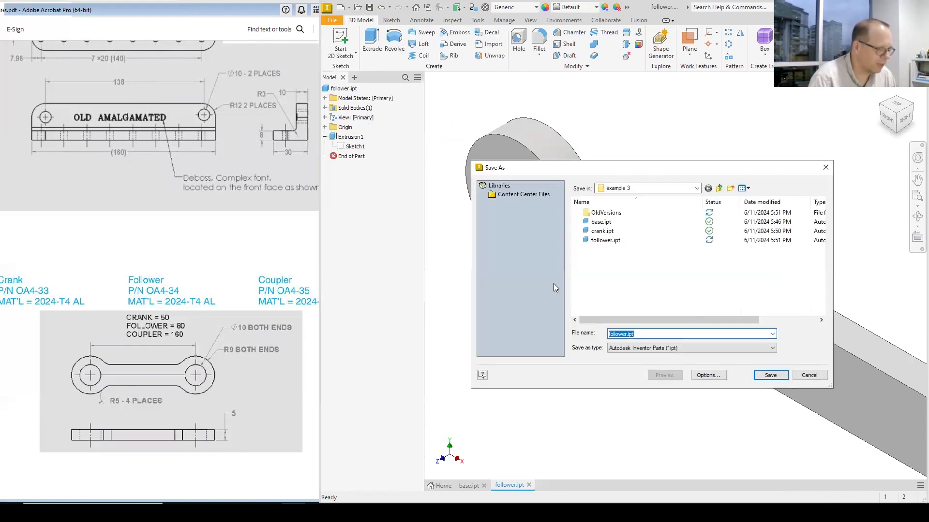
text(coupler)
key(Return)
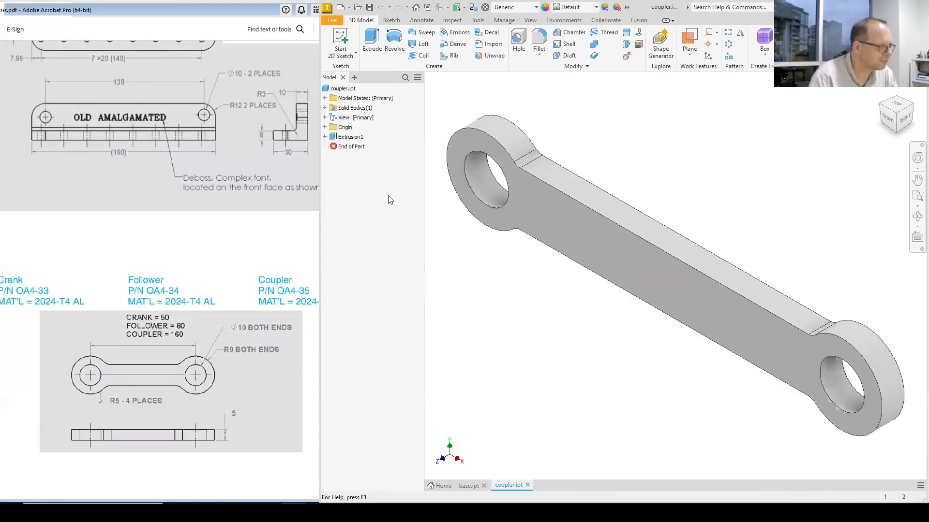
- Edit the coupler's extrusion sketch to set the hole-centre distance to 160 mm, and finish the sketch
right_click(348, 139)
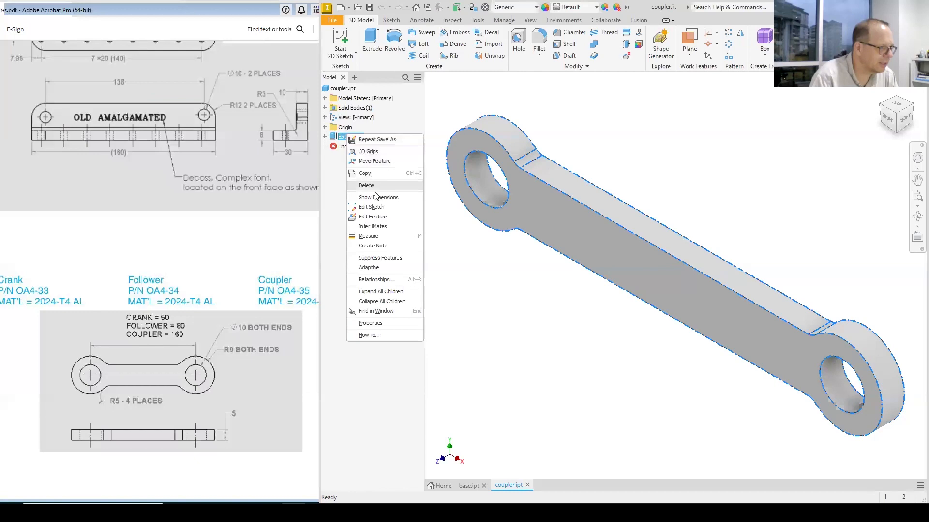
click(373, 207)
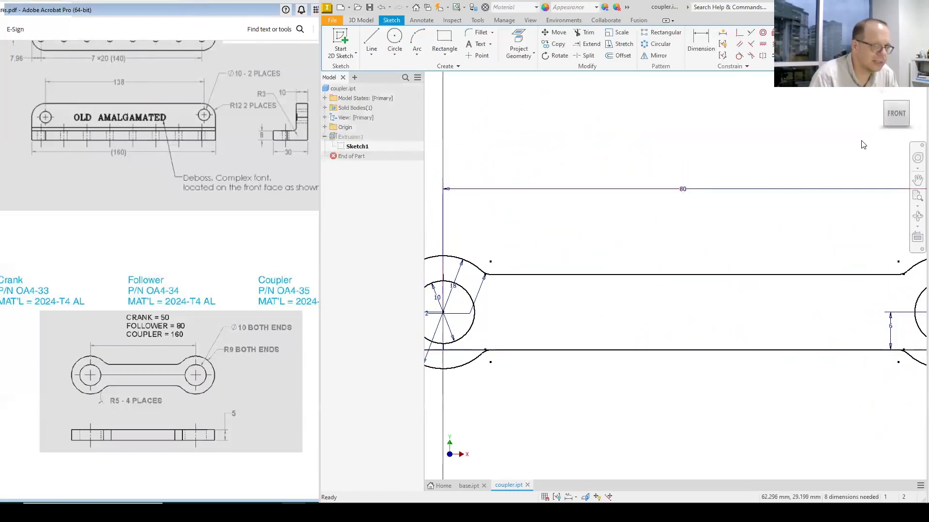
click(896, 113)
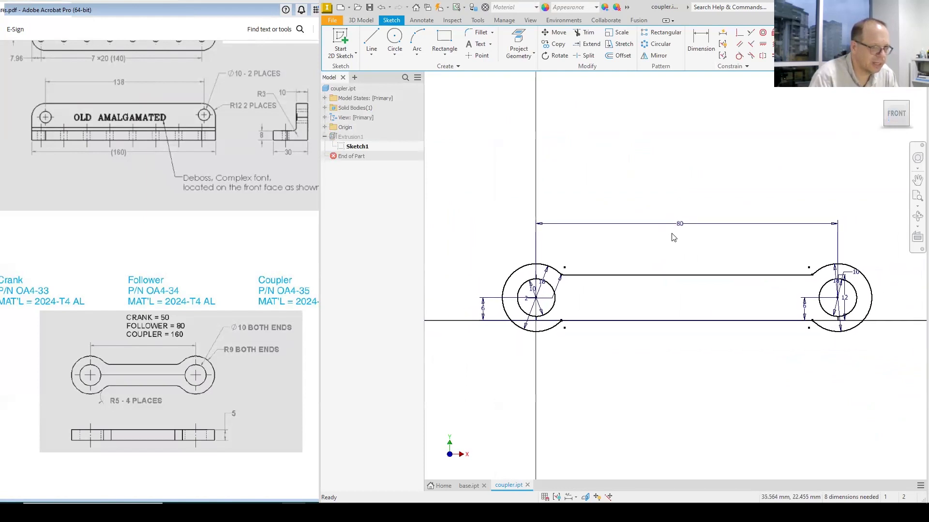
double_click(680, 226)
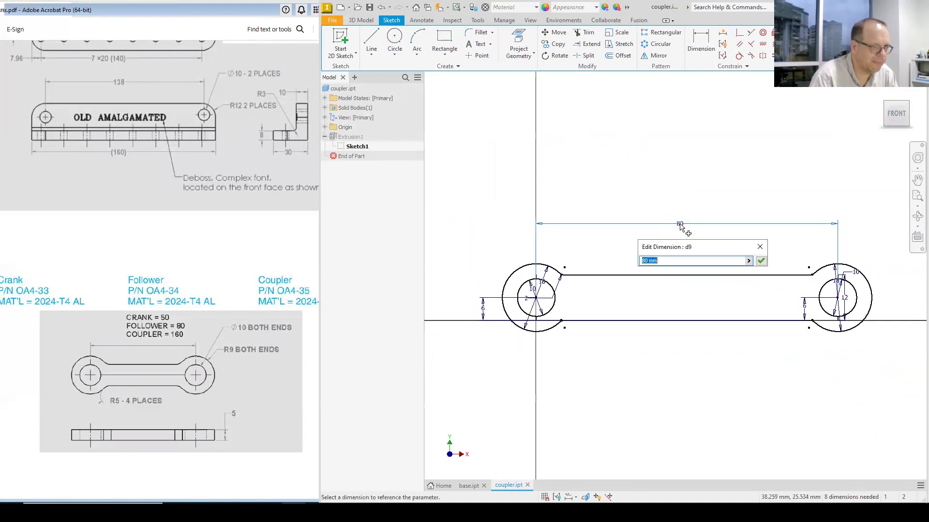
text(160)
key(Return)
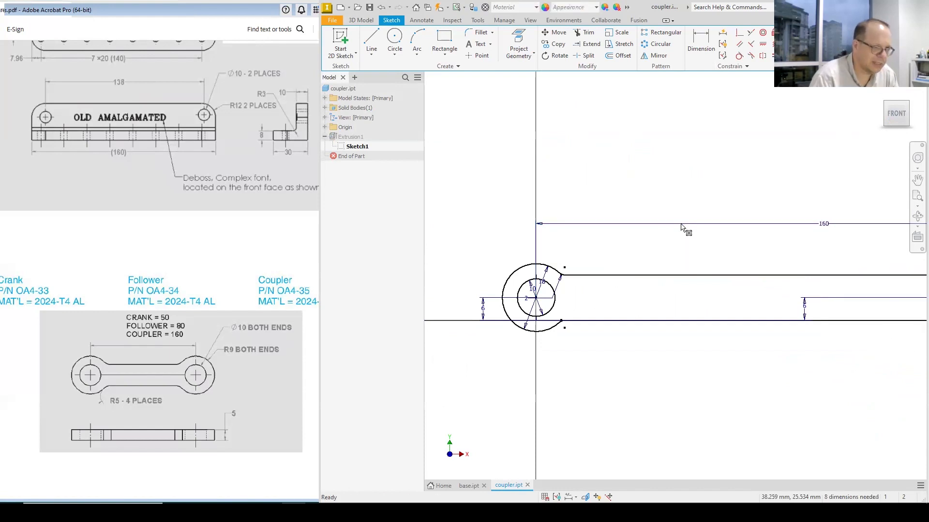
click(892, 114)
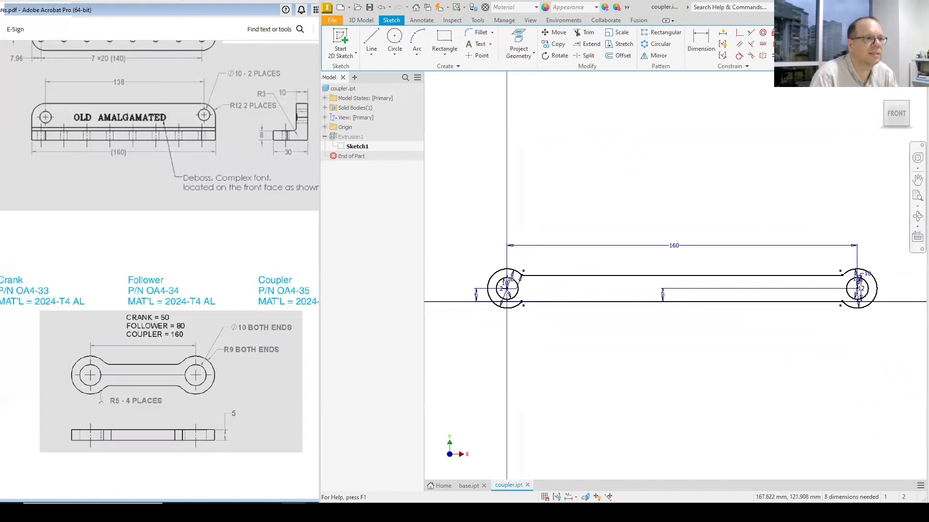
click(901, 43)
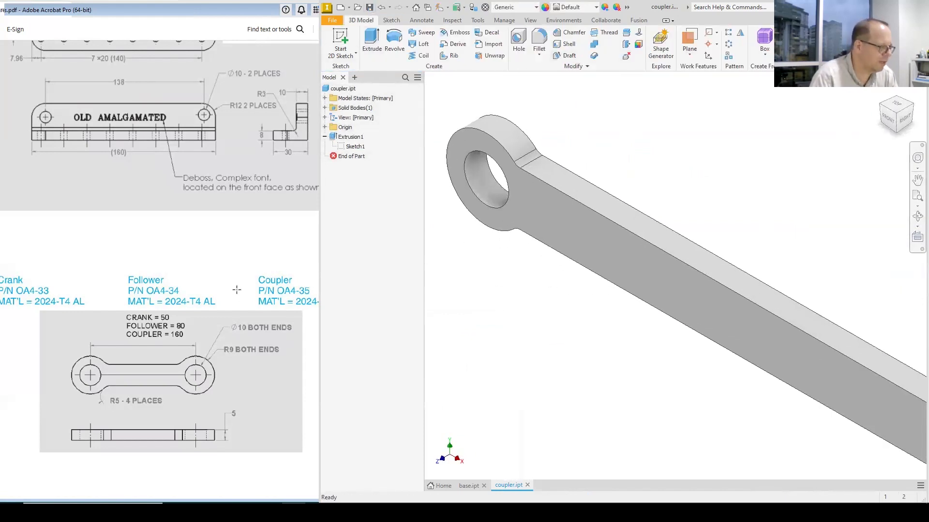
- Create a new part file for the 4-Pin, Short1 shown in the PDF drawing
scroll(231, 294, down, 3)
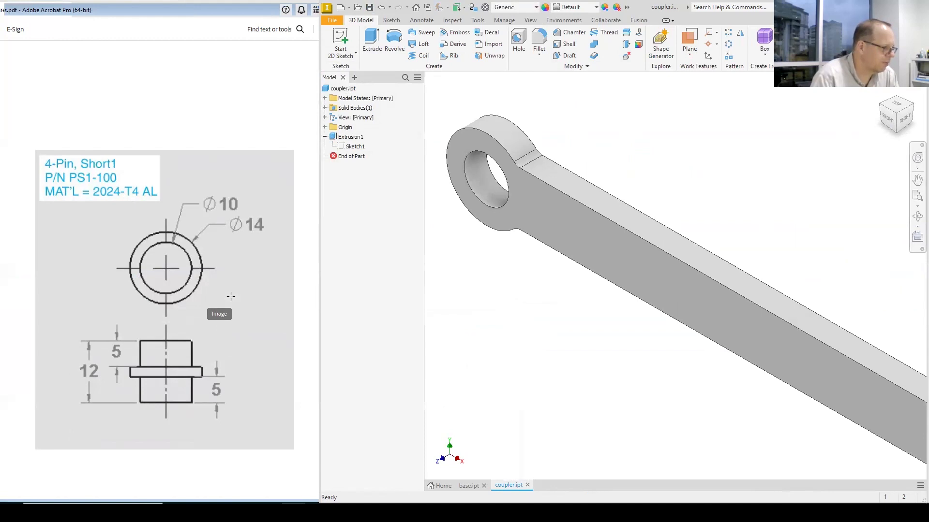
click(342, 88)
click(340, 7)
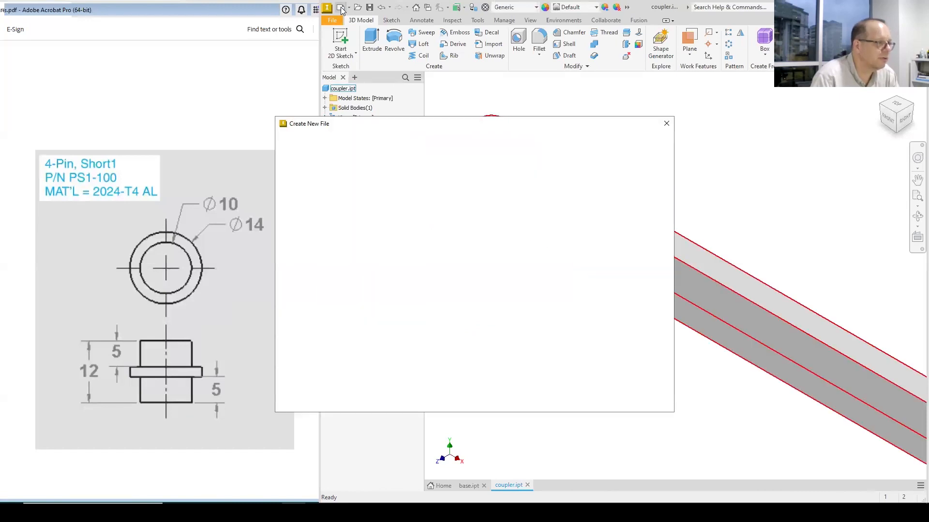
click(612, 404)
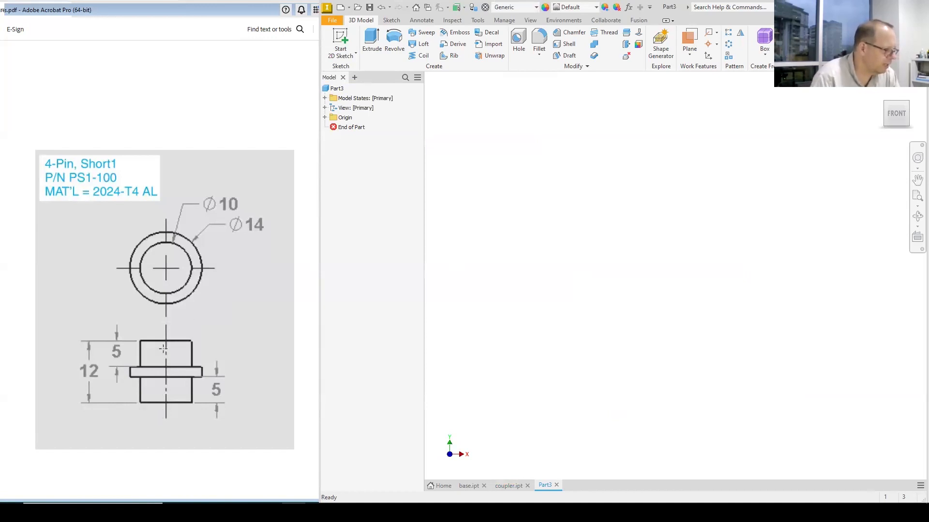
- Sketch a 10 mm diameter circle centred on the origin of the horizontal XZ plane
click(372, 38)
click(670, 305)
click(394, 41)
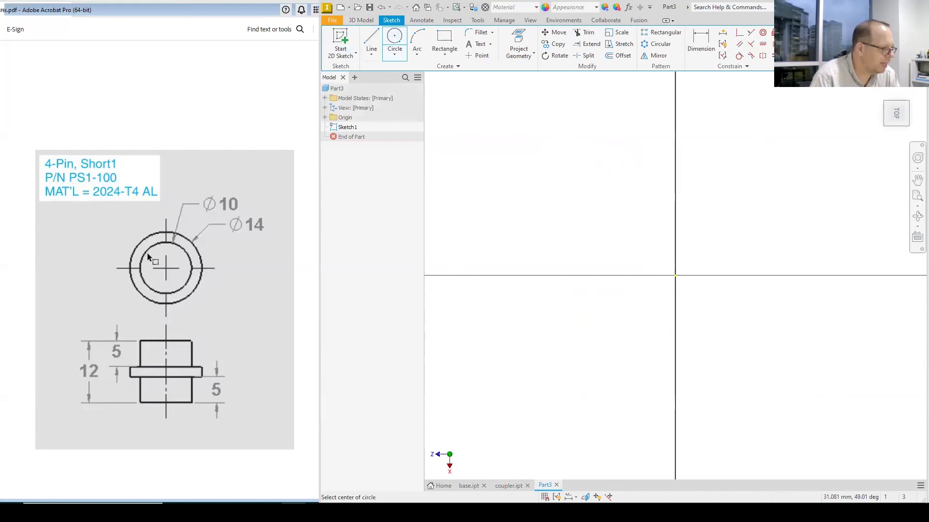
click(675, 276)
text(10)
key(Return)
- Extrude the 10 mm circle by 12 mm to form the pin body
key(e)
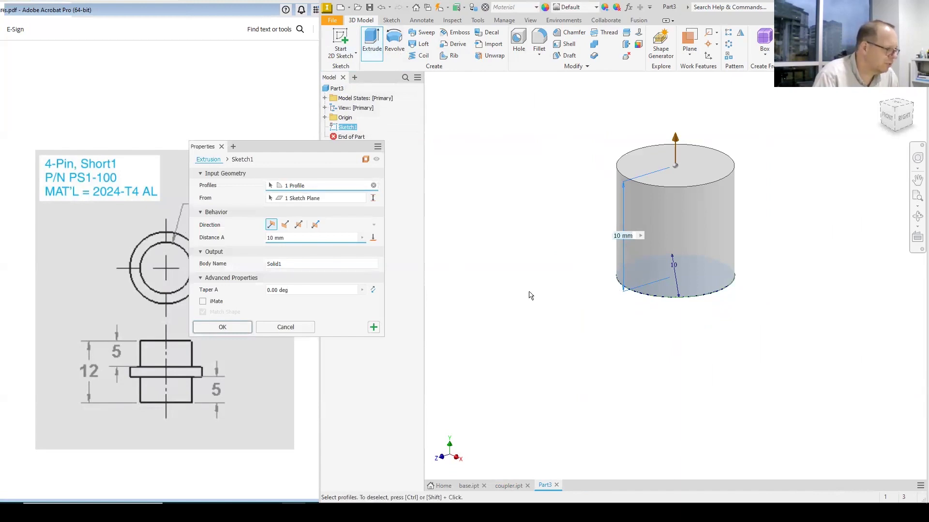
text(12)
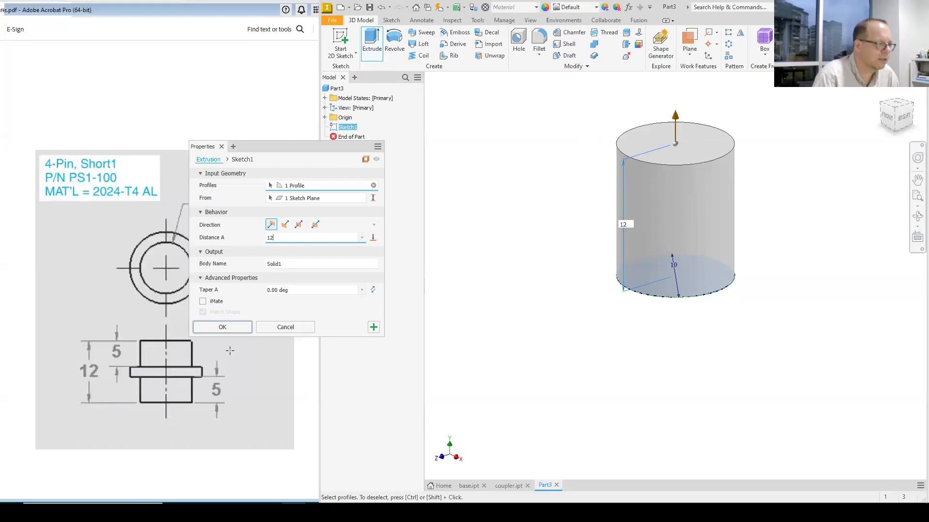
click(223, 328)
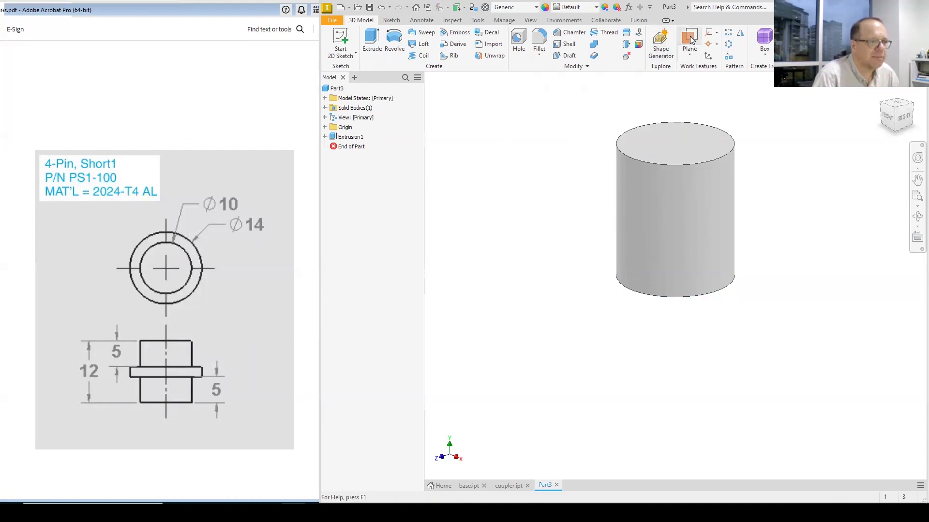
- Create a work plane midway between the pin's top and bottom faces
click(690, 53)
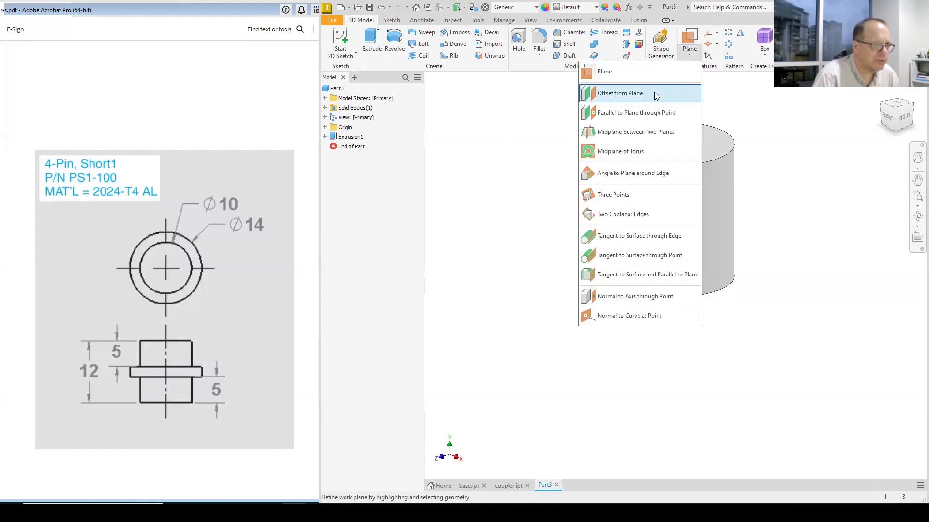
click(636, 132)
click(657, 143)
click(663, 296)
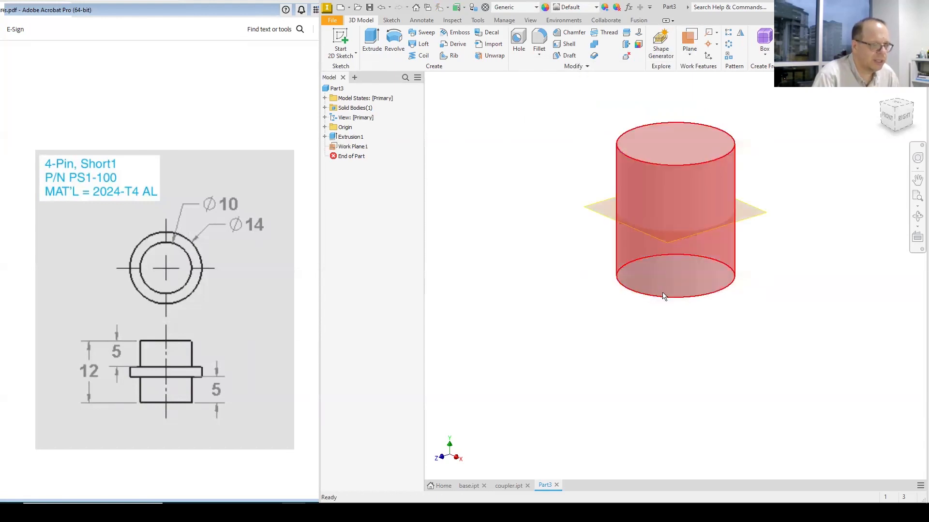
- Sketch a 14 mm diameter circle centred on the origin of the pin's mid work plane, and finish the sketch
right_click(604, 217)
click(605, 241)
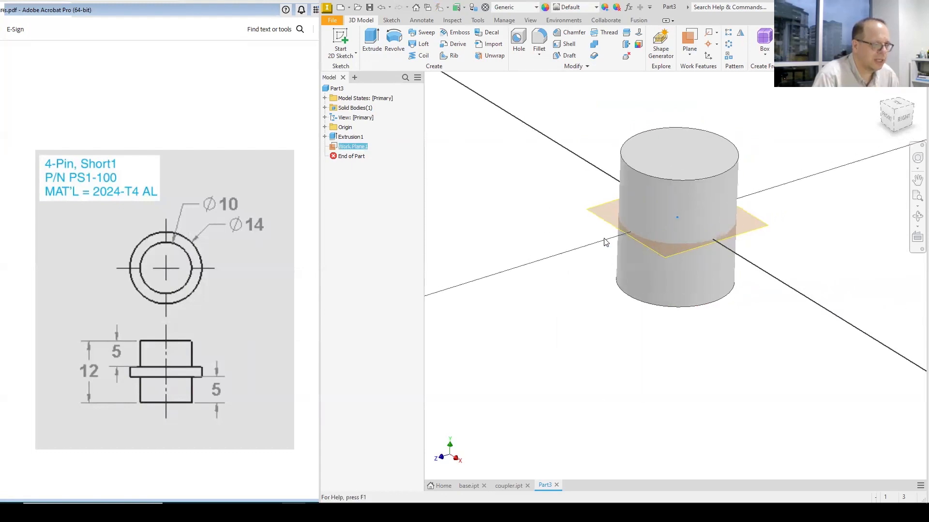
key(c)
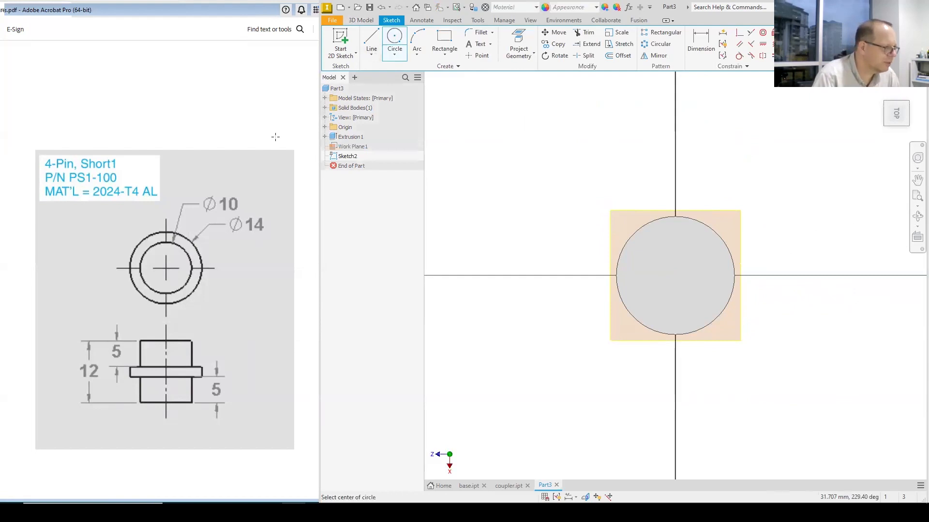
click(675, 276)
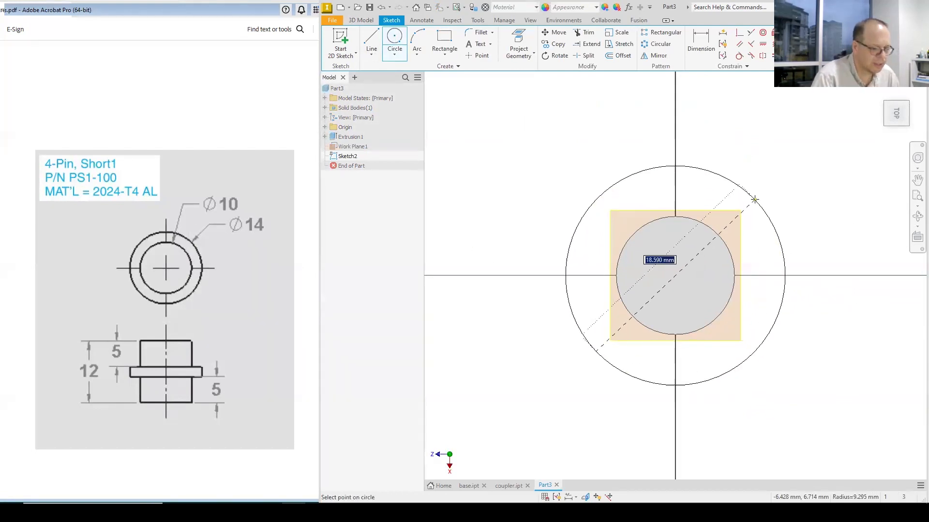
text(14)
key(Return)
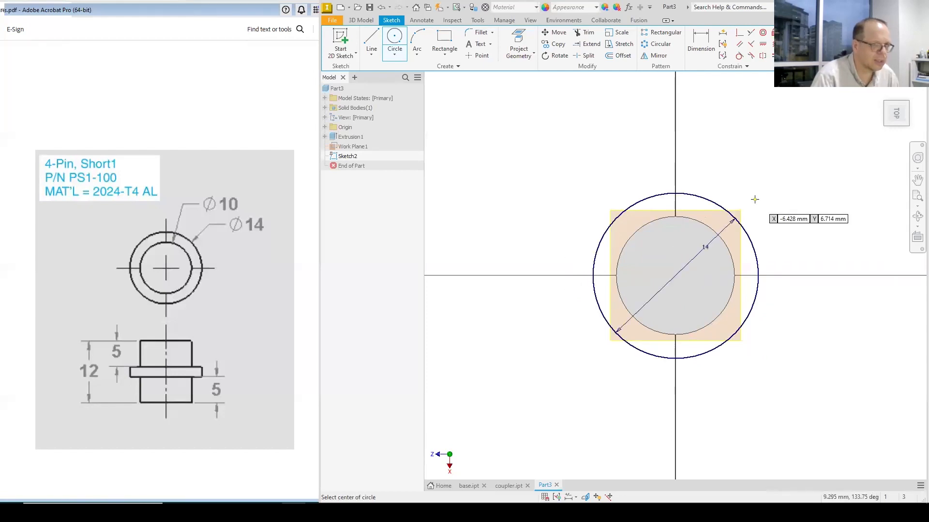
key(s)
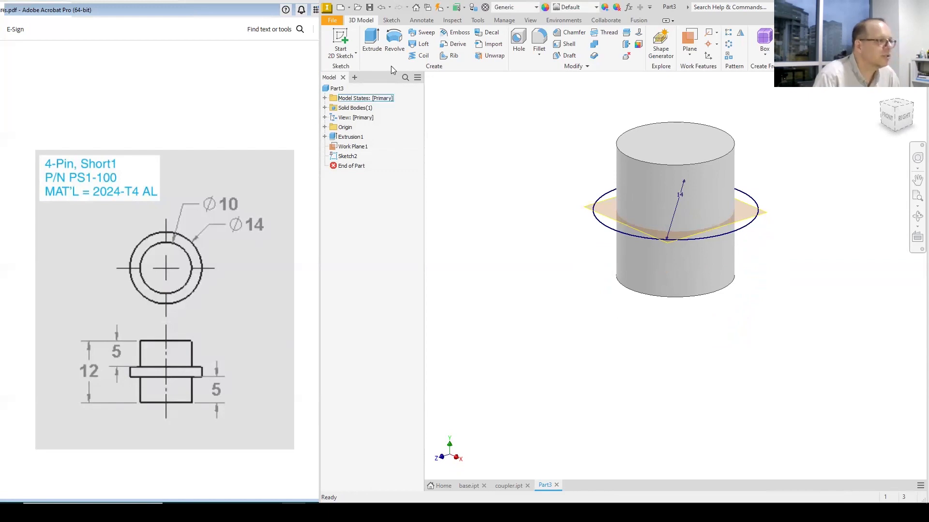
- Extrude the 14 mm circle 1 mm in each direction from the mid work plane, joining it to the pin as a collar
click(370, 43)
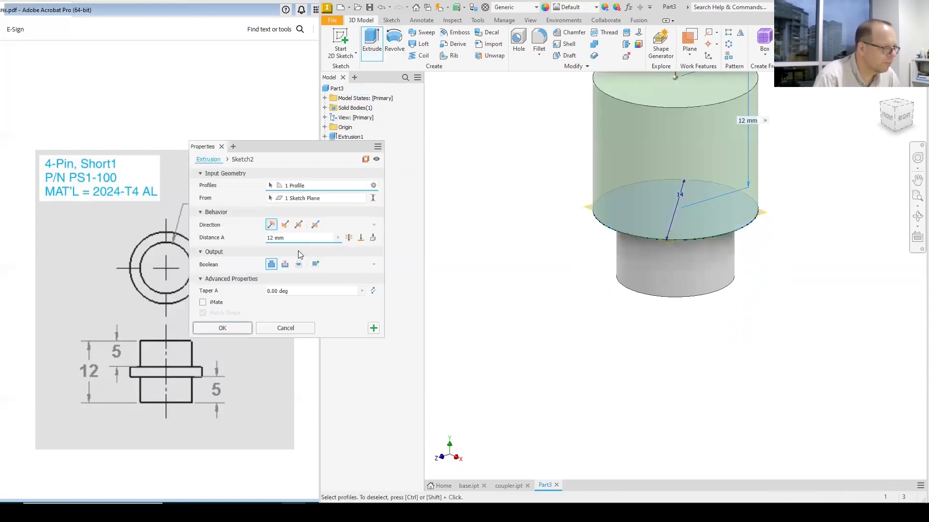
click(291, 238)
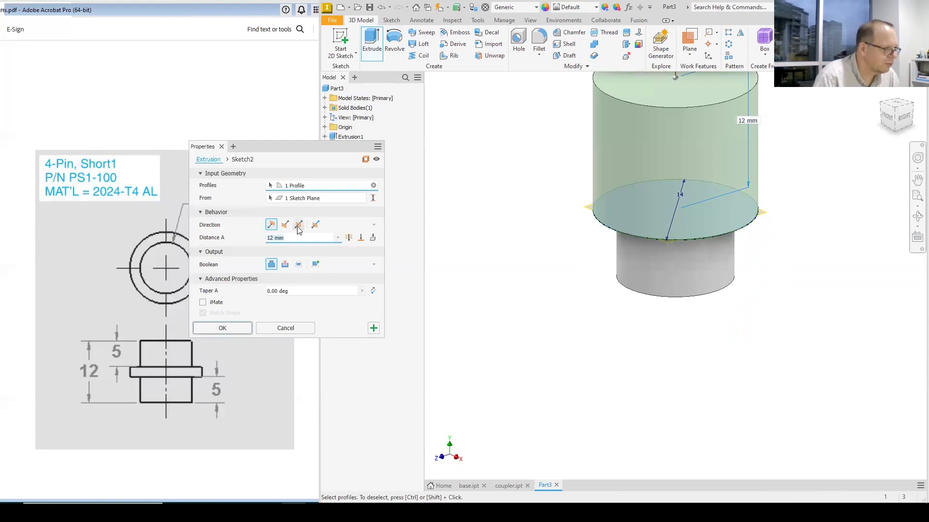
click(298, 227)
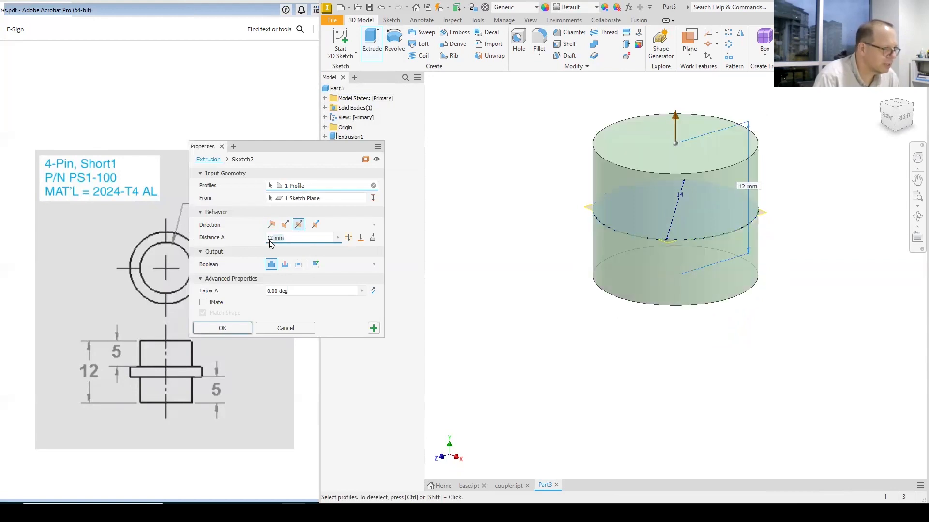
text(1)
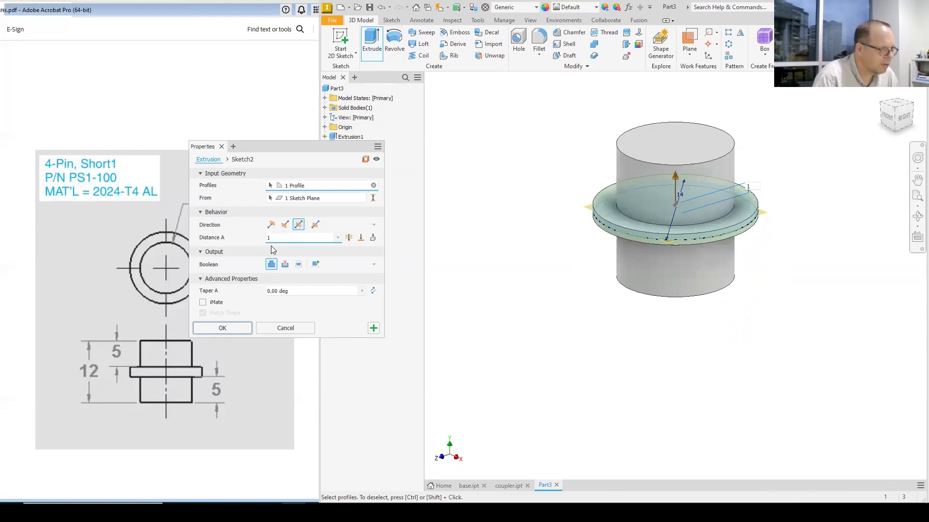
click(316, 225)
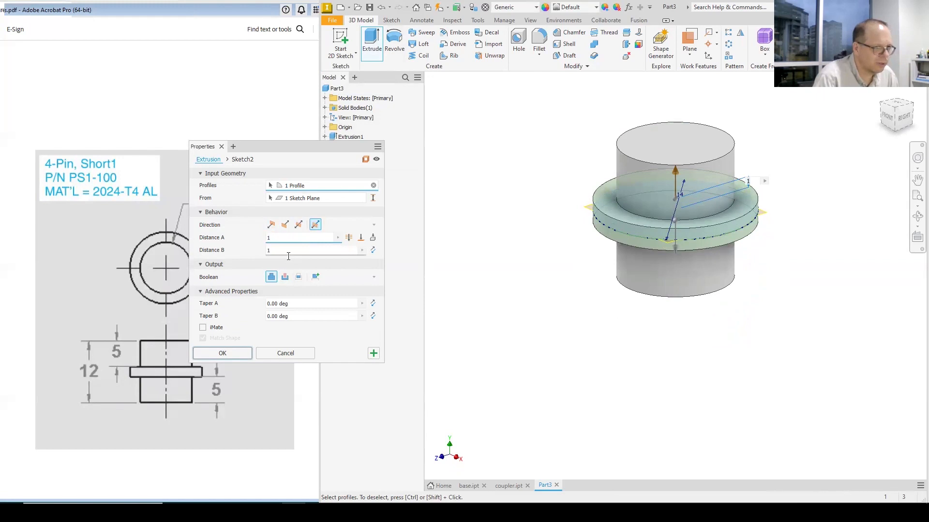
click(222, 354)
click(889, 117)
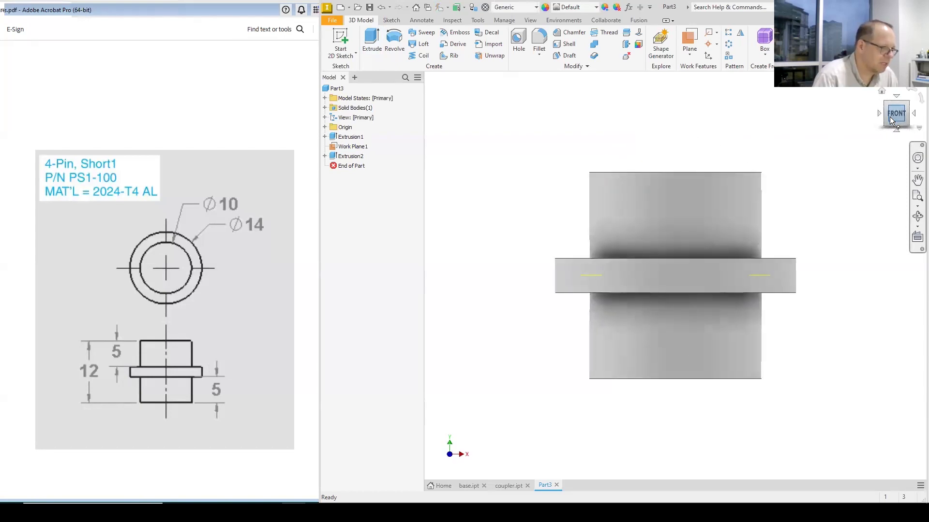
click(883, 93)
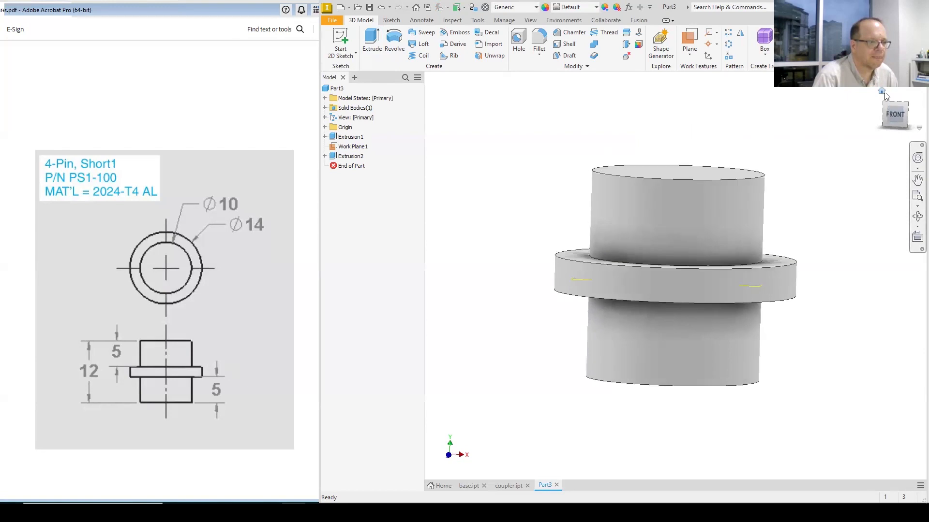
- Hide the mid work plane and save the part as "pin short" in the example 3 folder
right_click(349, 146)
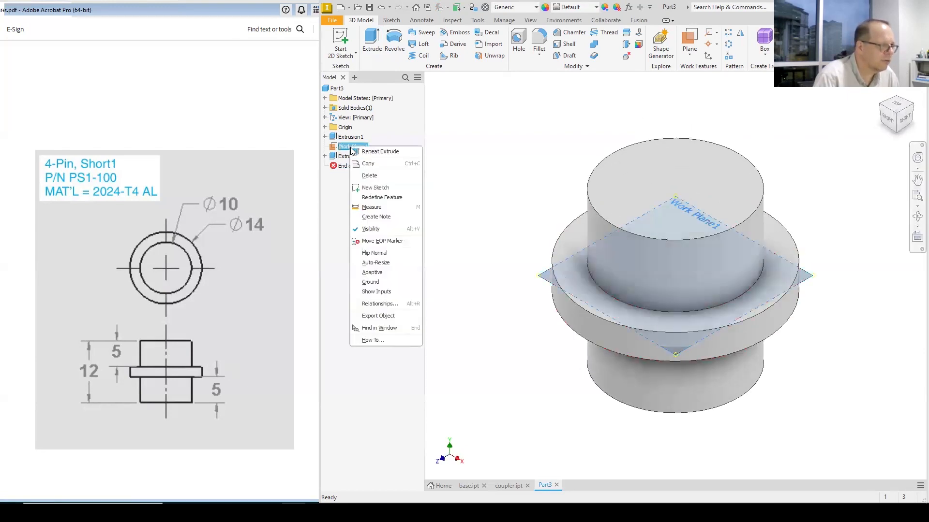
click(377, 229)
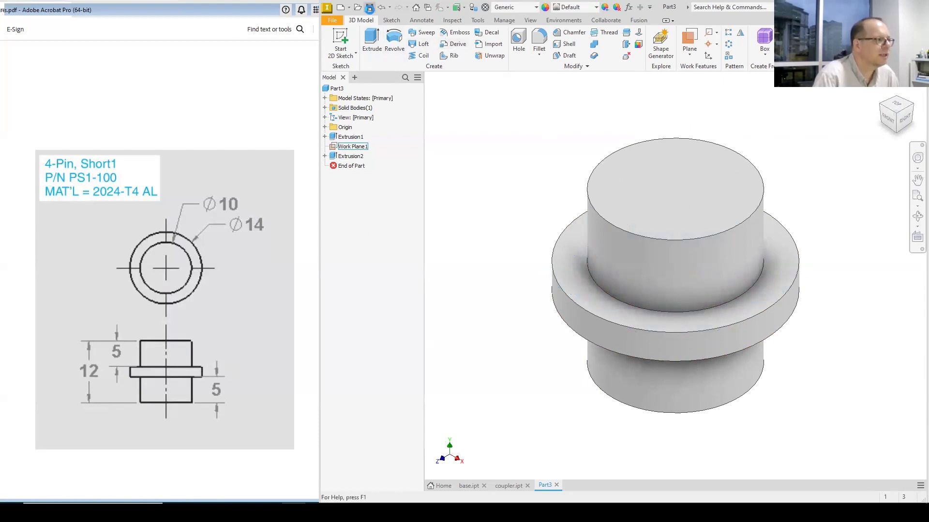
click(370, 7)
text(p)
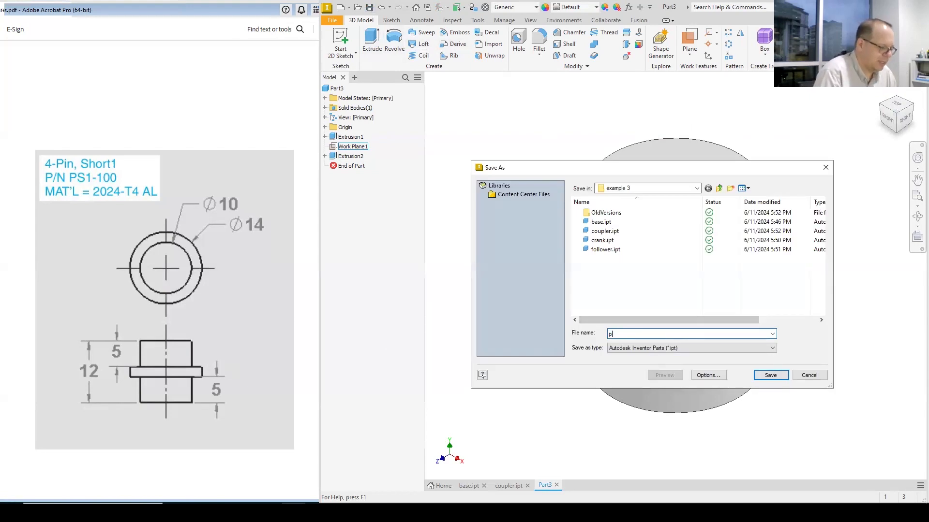
text(in short)
key(Return)
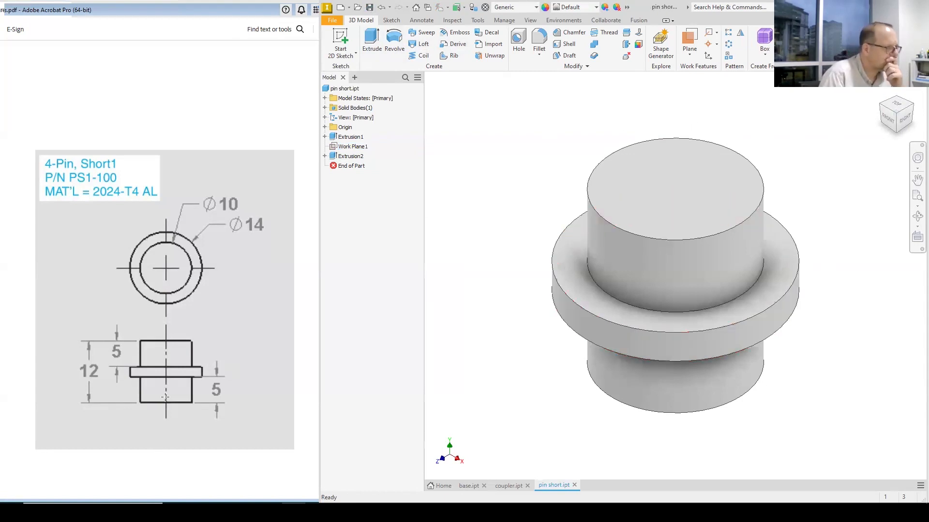
- Check the Pin-1 drawing in the PDF and save a copy of the short pin as "pin long"
scroll(166, 398, down, 1)
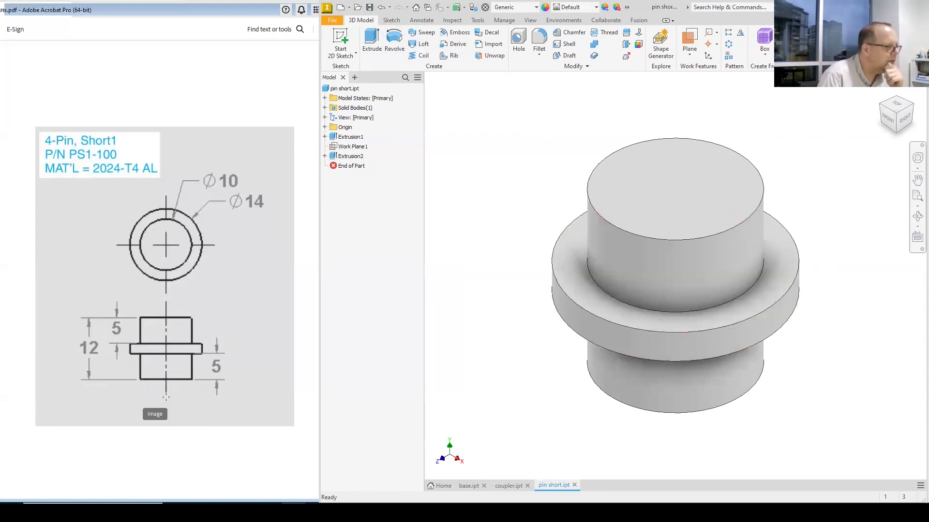
scroll(166, 398, down, 3)
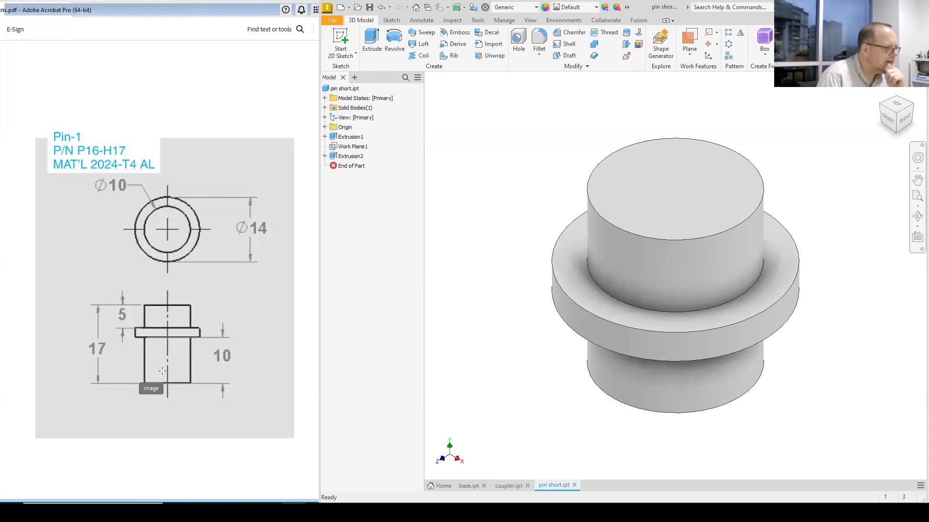
scroll(162, 371, up, 4)
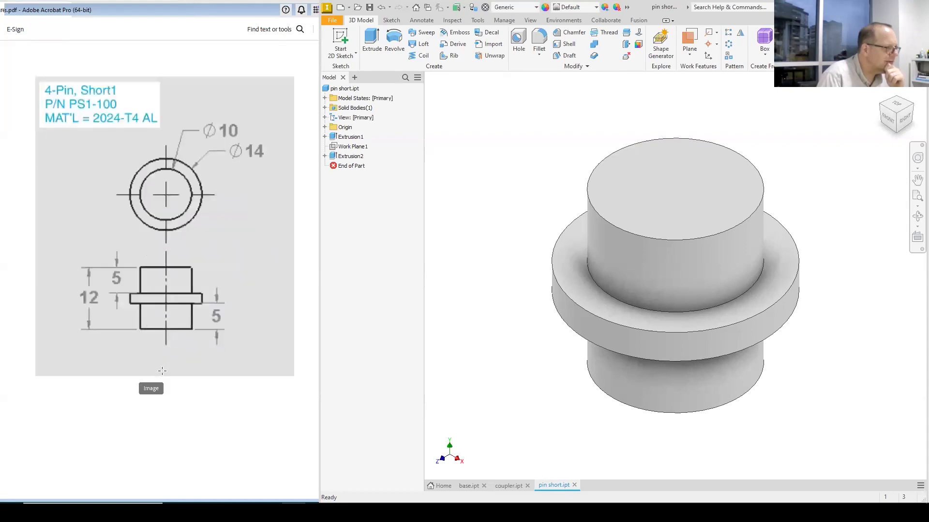
scroll(162, 371, down, 3)
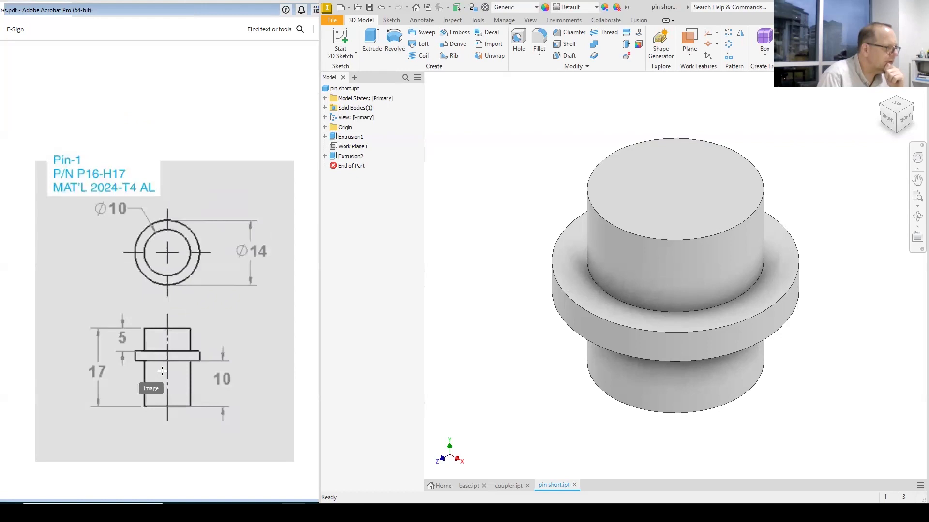
scroll(162, 371, up, 3)
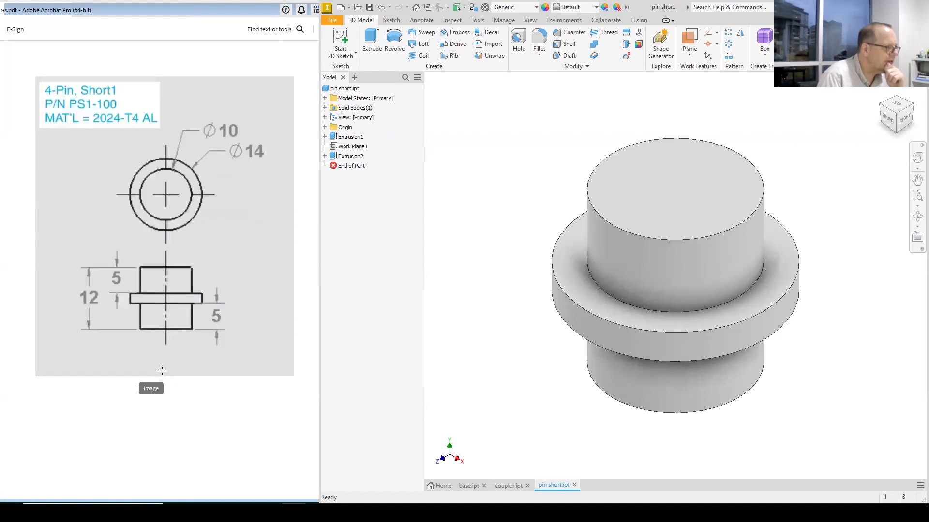
scroll(162, 371, down, 3)
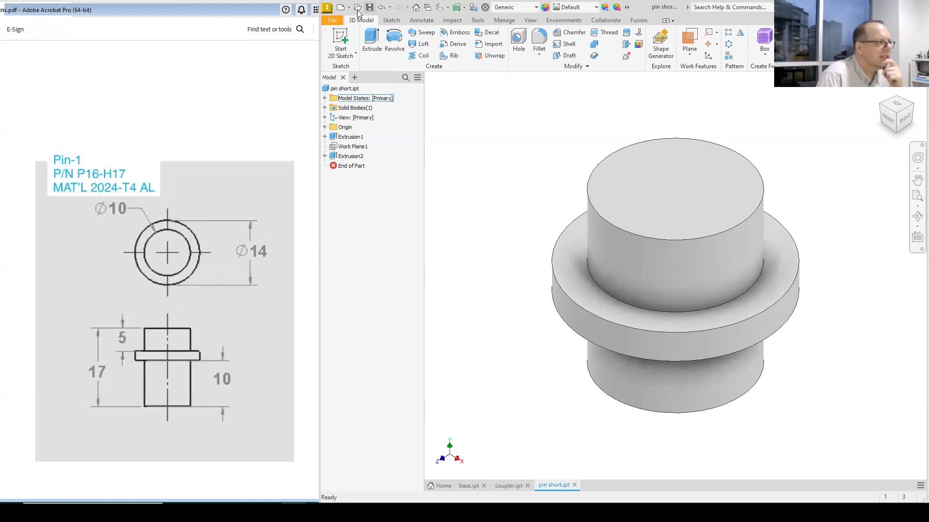
click(333, 21)
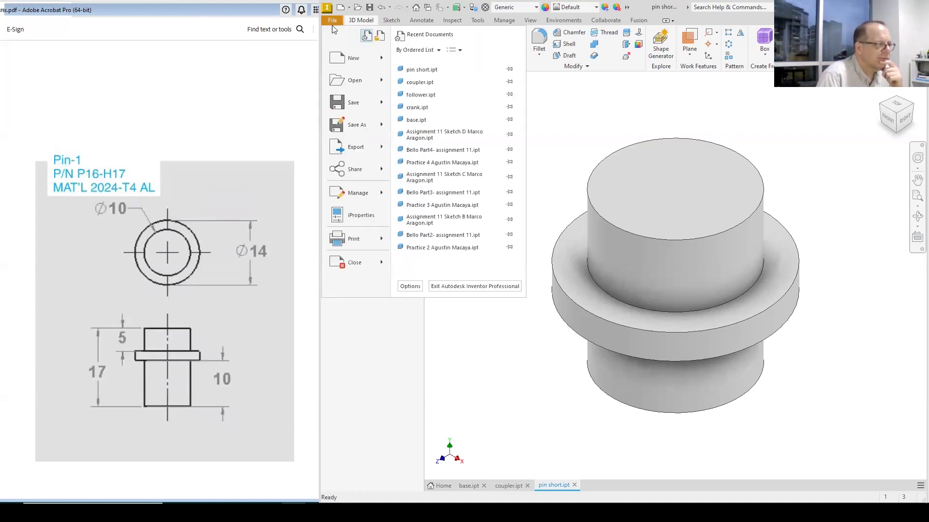
click(353, 126)
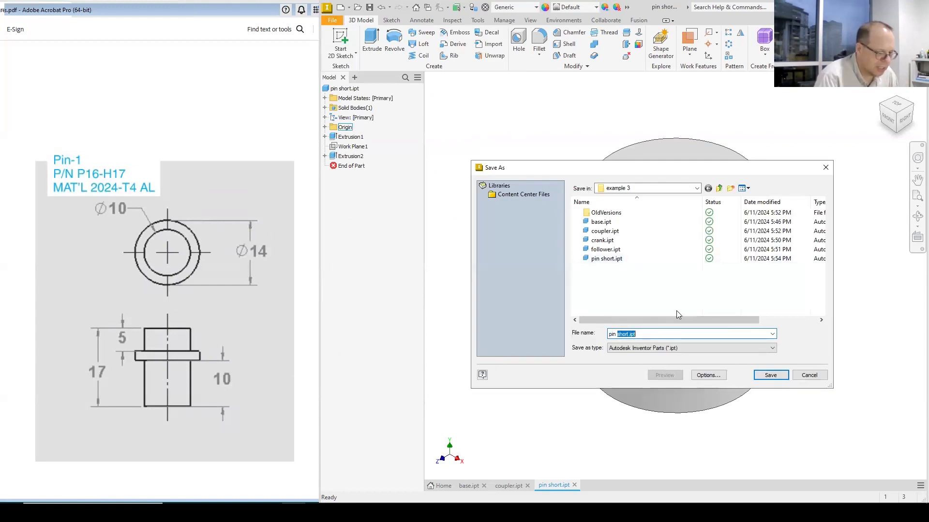
text(long)
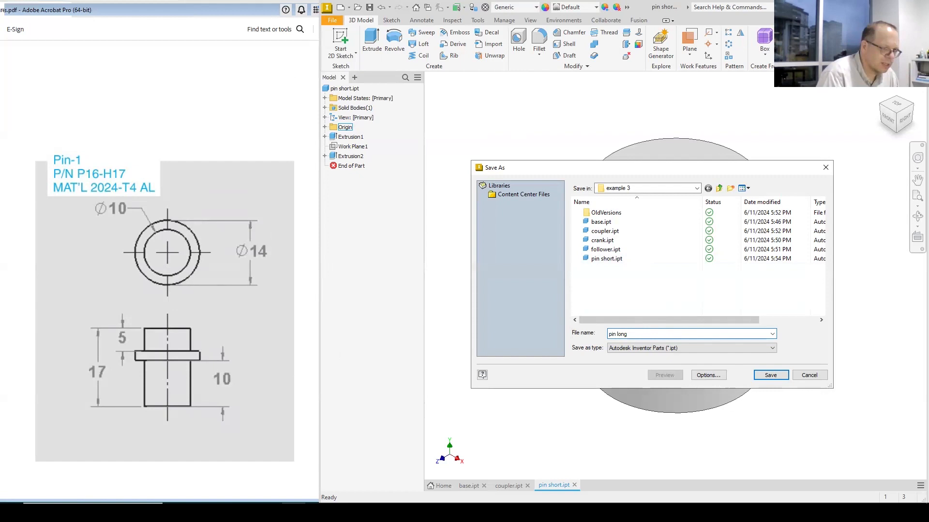
key(Return)
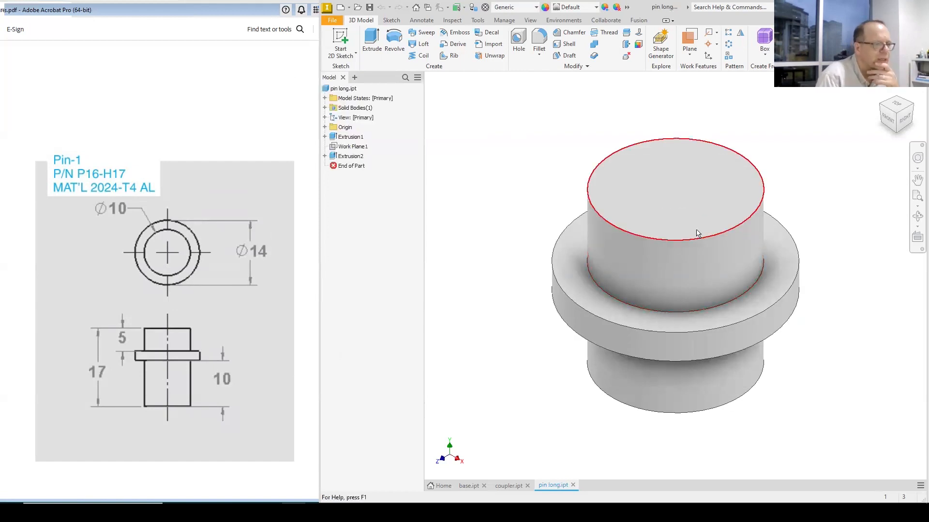
- Sketch a 10 mm diameter circle on the pin's upper end face, centred on the origin and matching the face edge, and finish the sketch
click(672, 198)
right_click(671, 198)
click(673, 224)
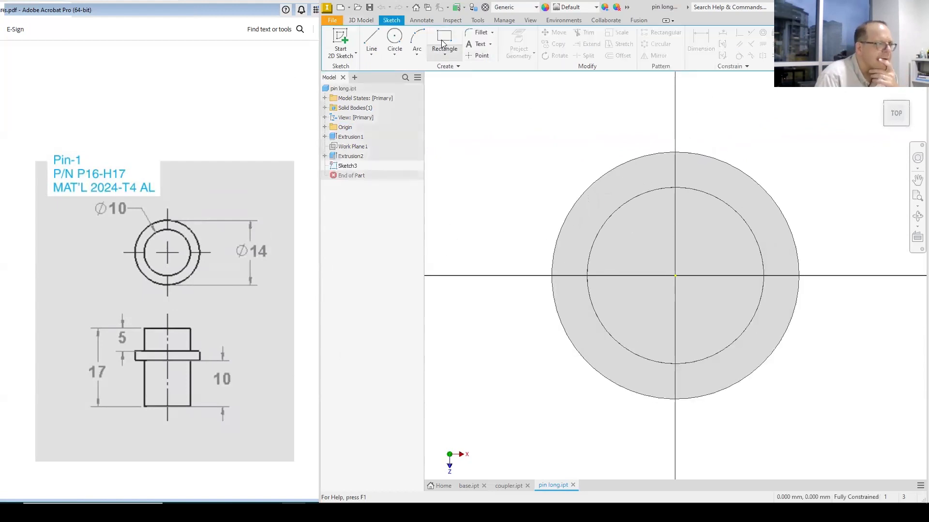
click(395, 38)
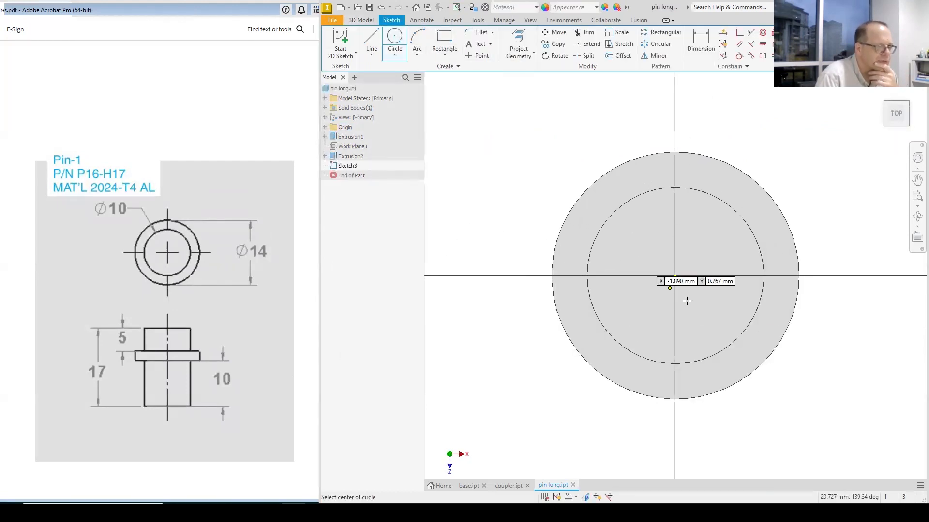
click(676, 276)
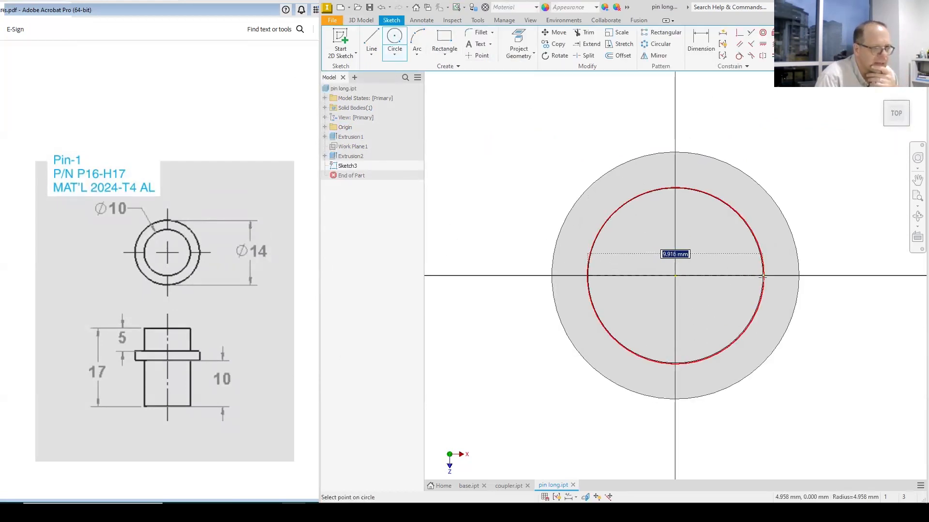
click(765, 276)
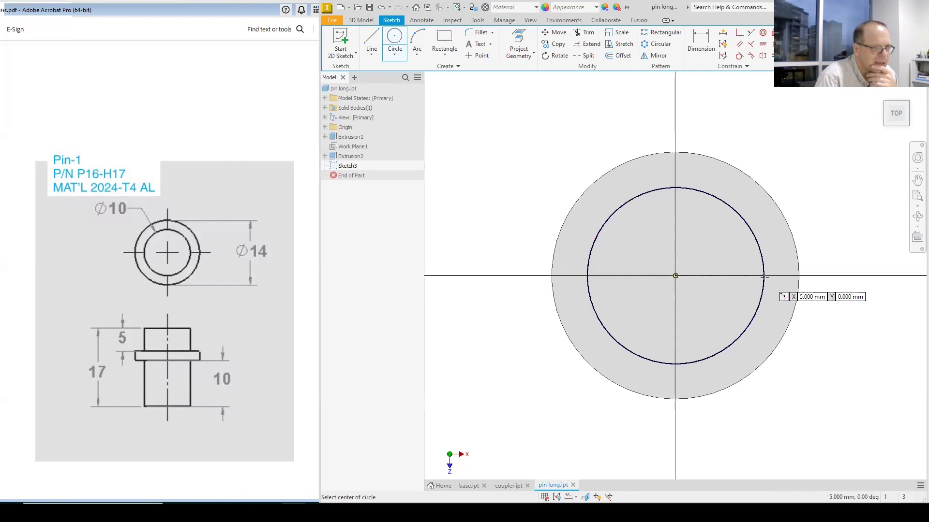
click(904, 46)
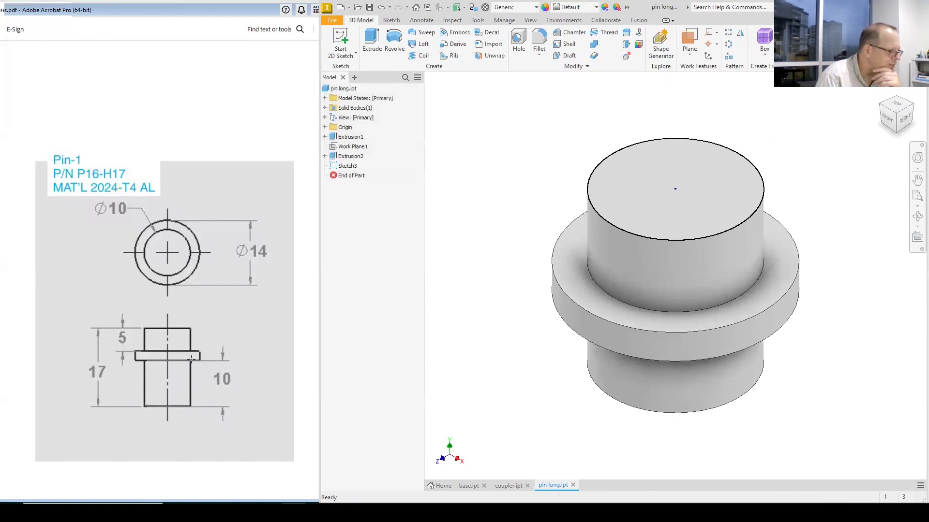
- Extrude the circle on the upper end face 5 mm outward, joining it to the pin, and save the part
click(371, 44)
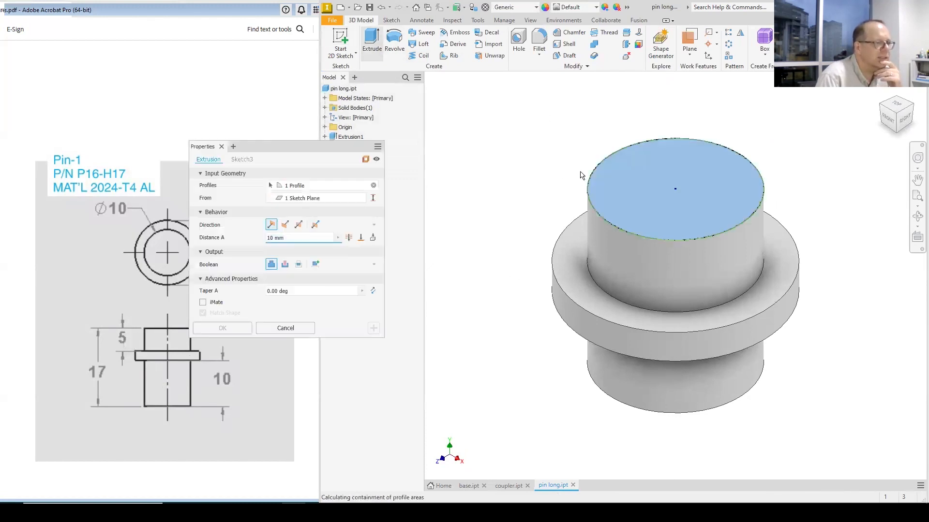
click(271, 237)
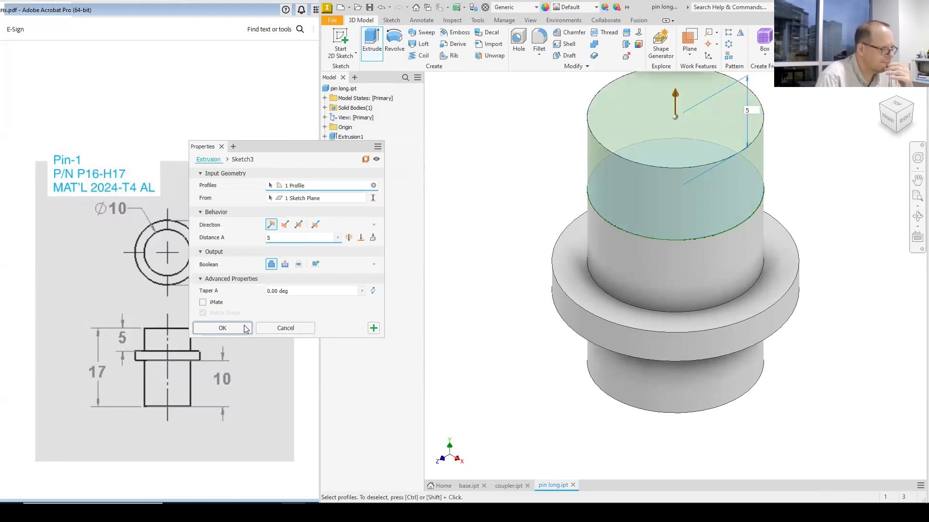
click(223, 328)
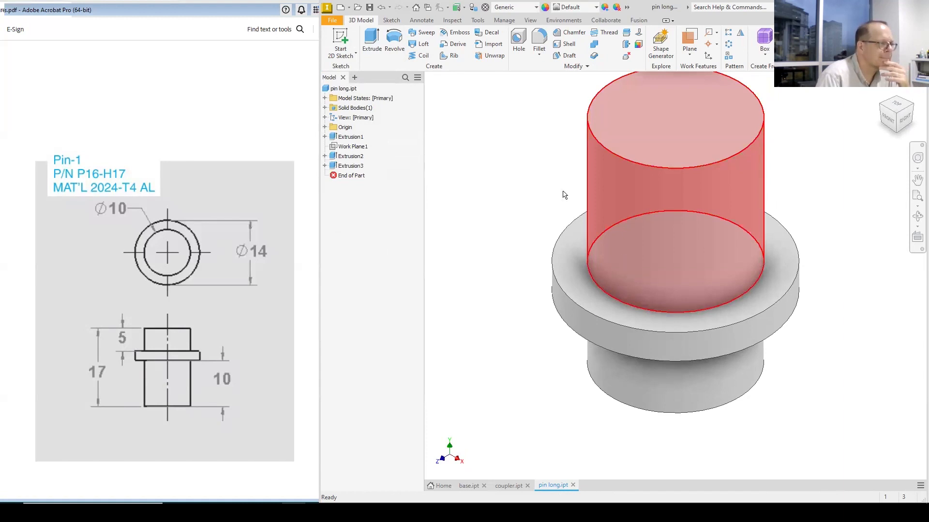
click(370, 8)
- Bring up the assembled linkage illustration in the PDF and create a new assembly from the metric Standard (mm).iam template
scroll(214, 327, down, 3)
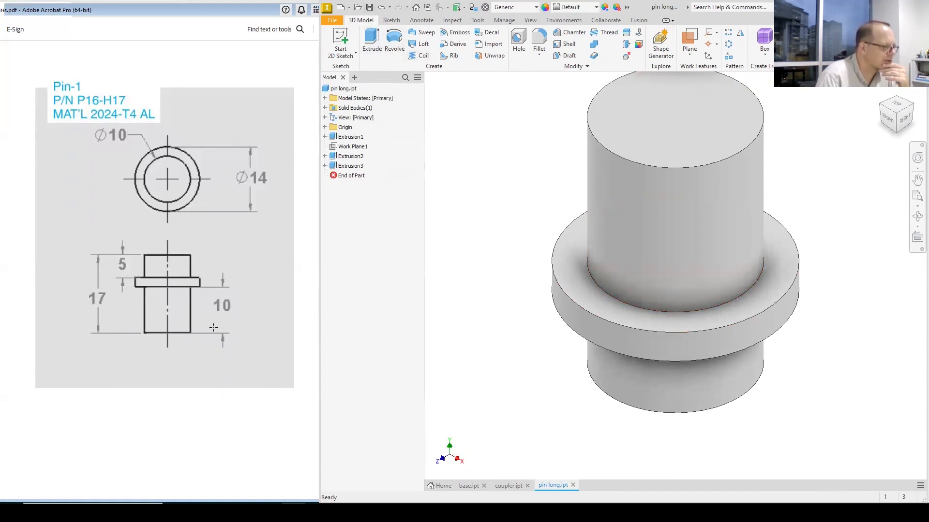
scroll(213, 327, up, 5)
scroll(213, 327, up, 5)
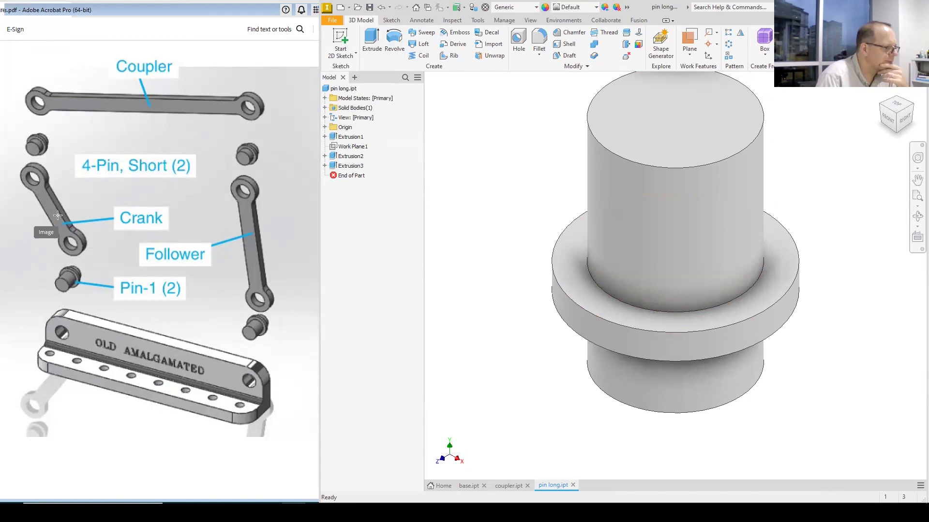
scroll(92, 221, down, 5)
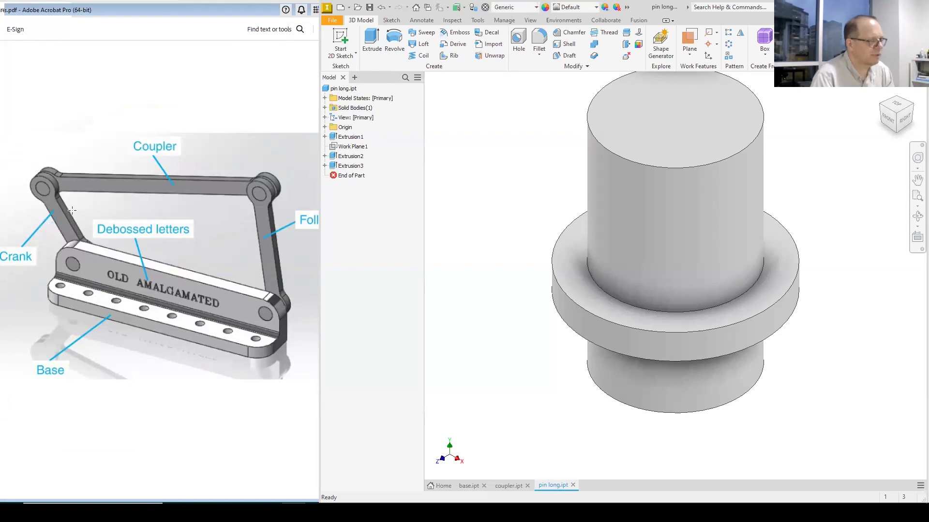
click(340, 7)
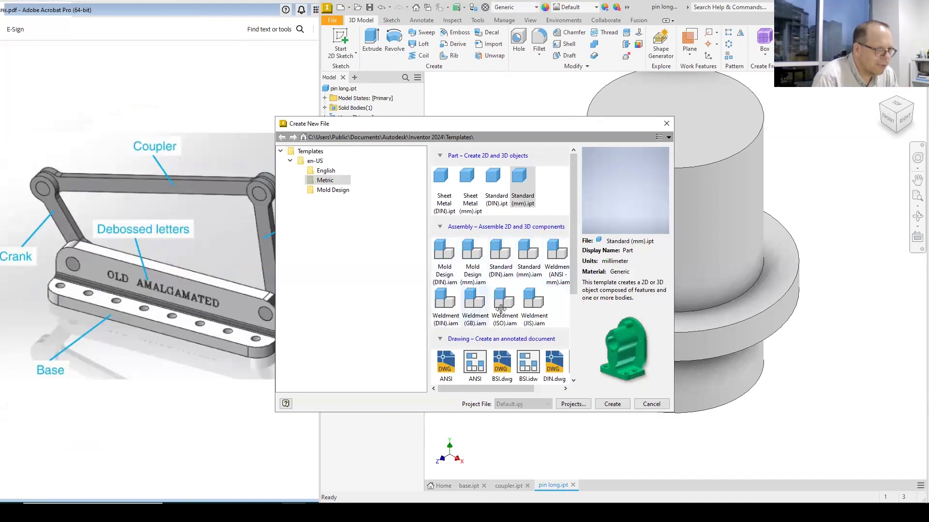
click(532, 275)
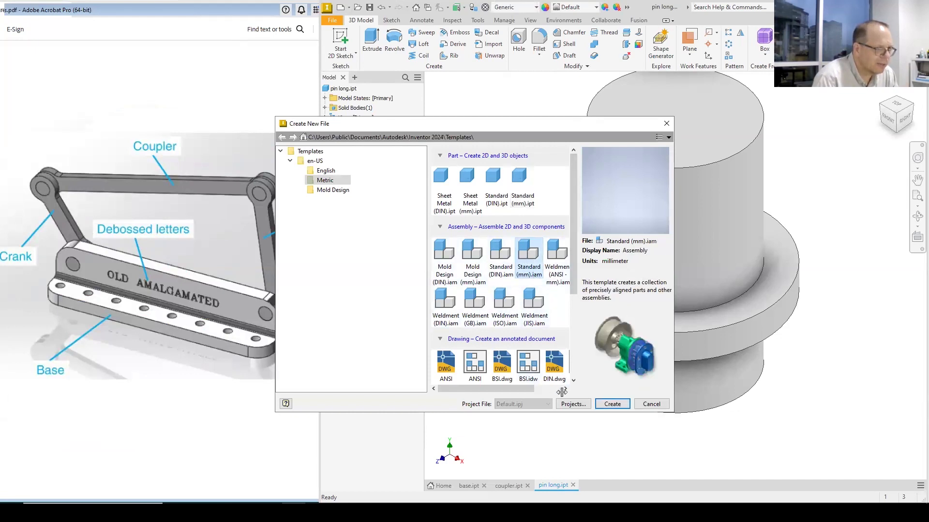
click(613, 403)
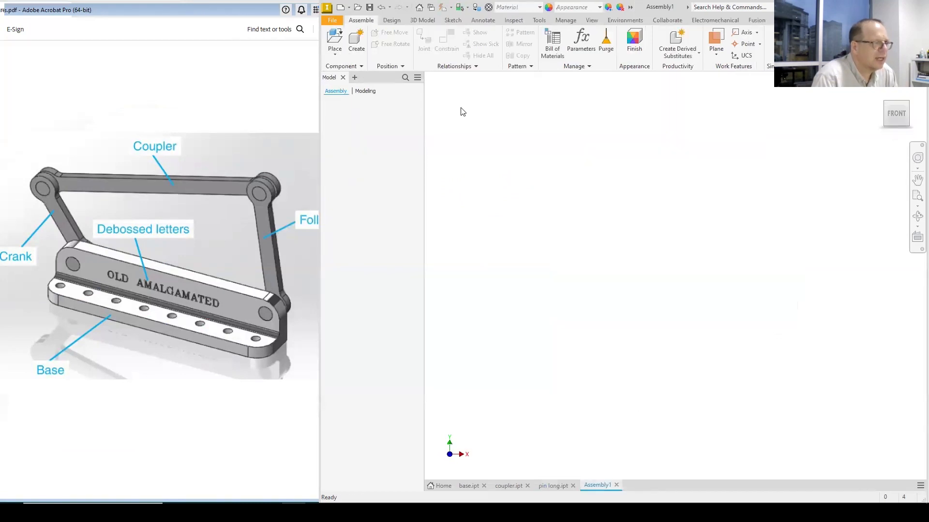
- Browse to the example 3 folder under lecture #14 constraints as the source for placing components
click(334, 38)
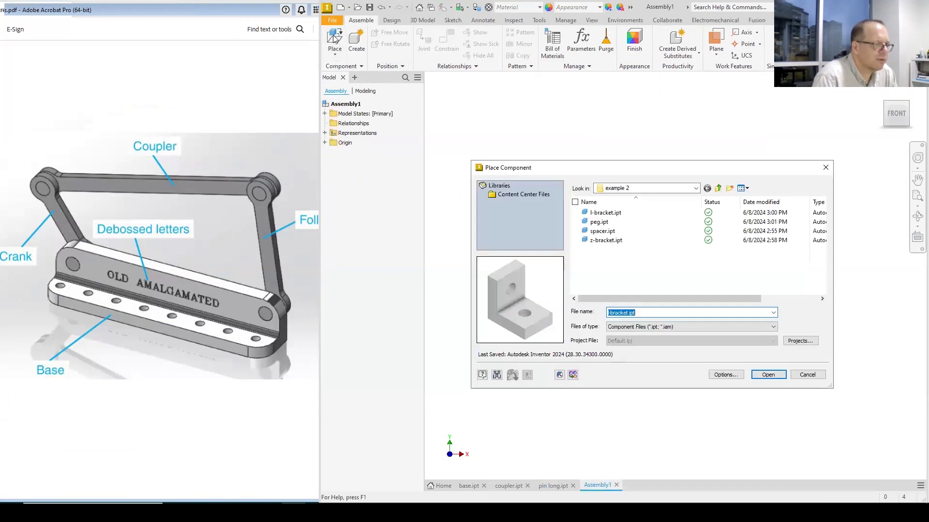
click(718, 188)
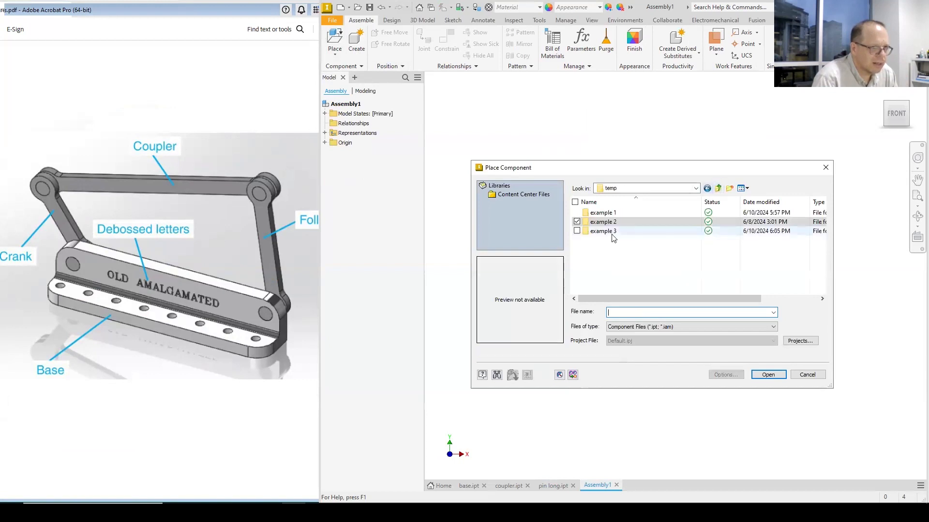
double_click(607, 233)
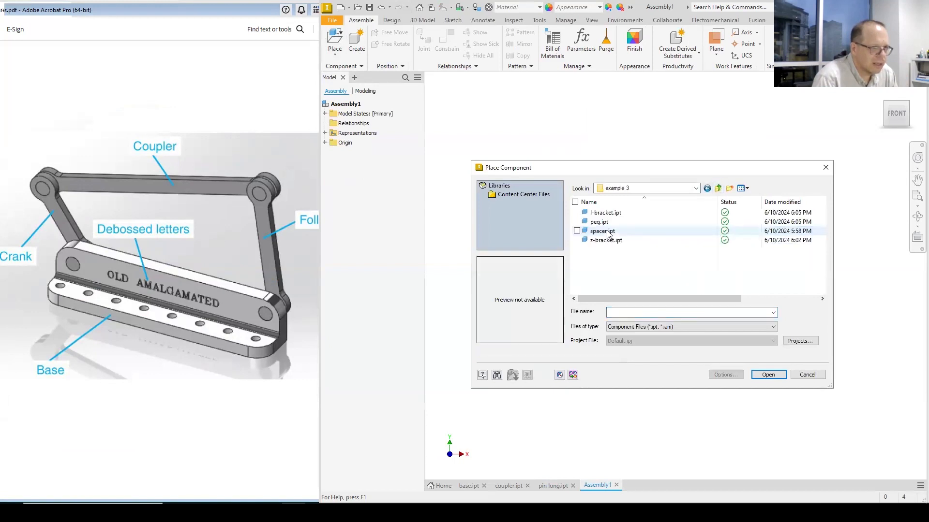
click(718, 188)
click(718, 188)
click(719, 188)
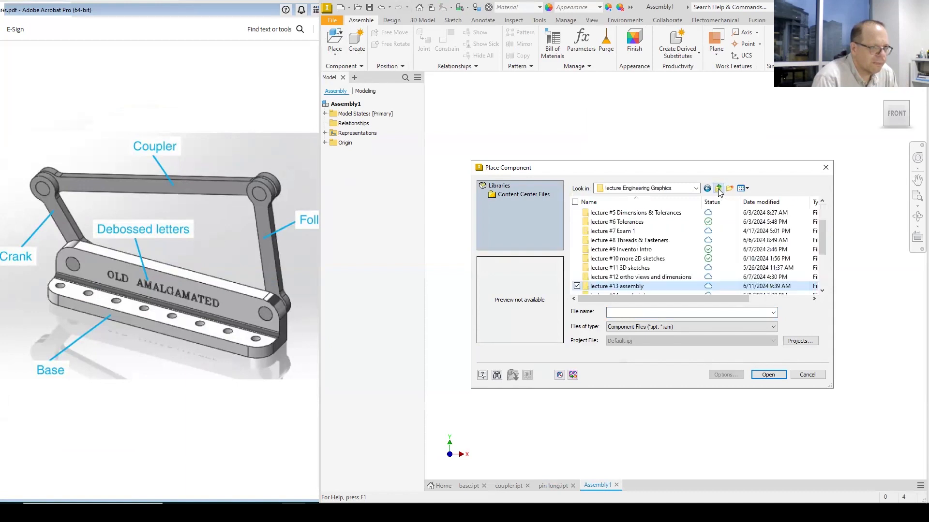
scroll(639, 243, down, 2)
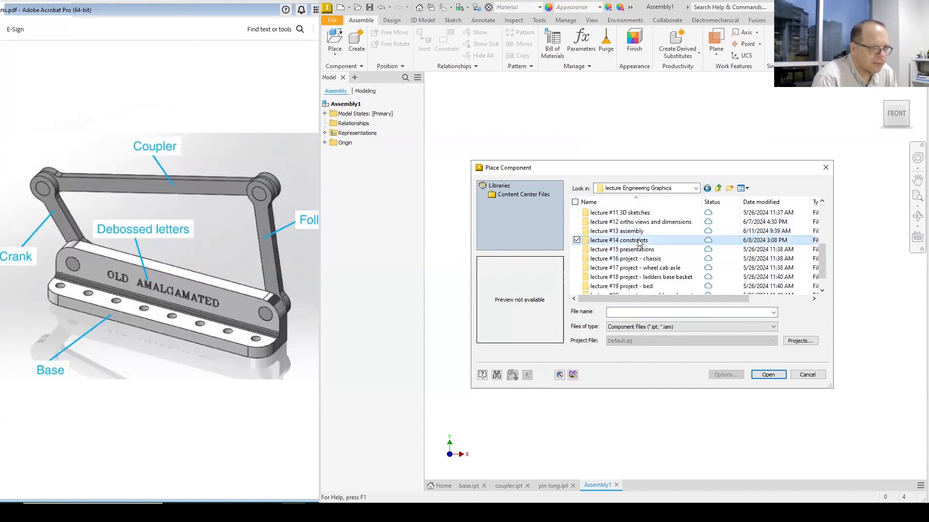
double_click(619, 241)
double_click(612, 241)
double_click(608, 231)
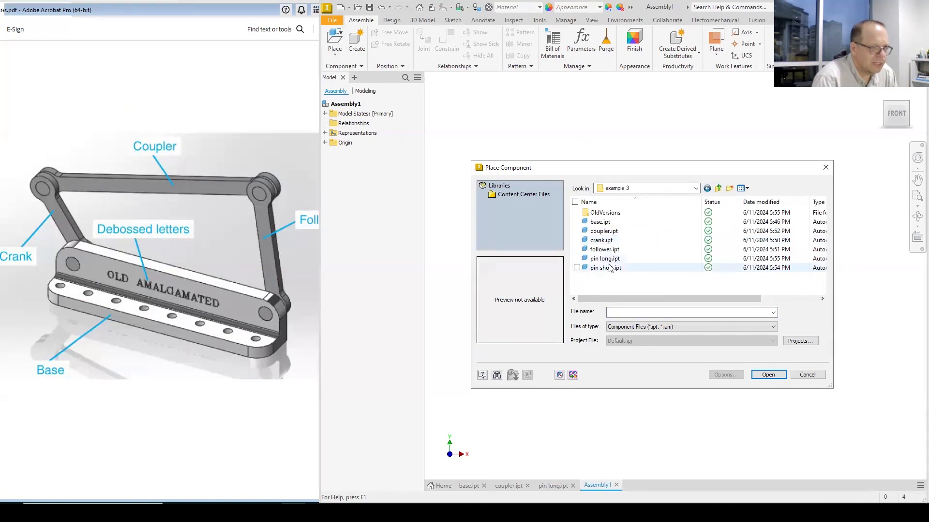
- Place one instance of base.ipt in the assembly, viewed isometrically from the front, top and right
double_click(605, 222)
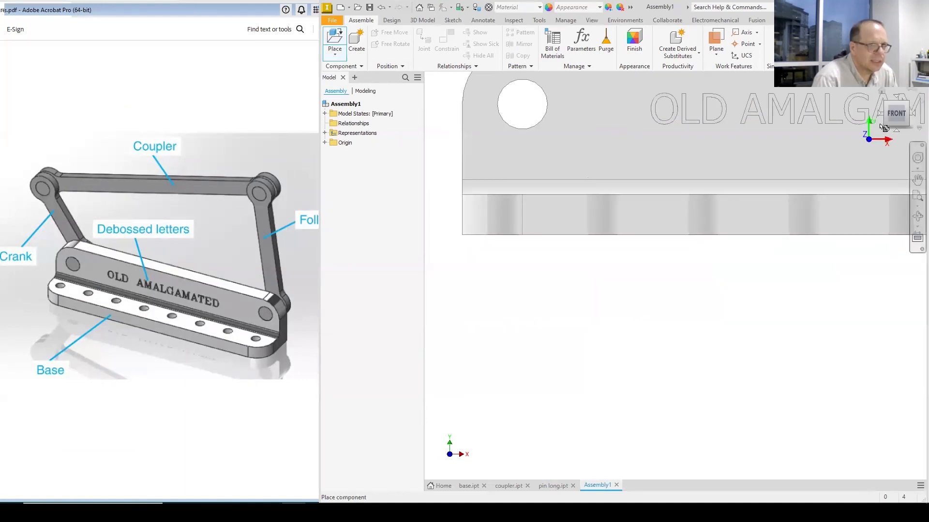
click(882, 93)
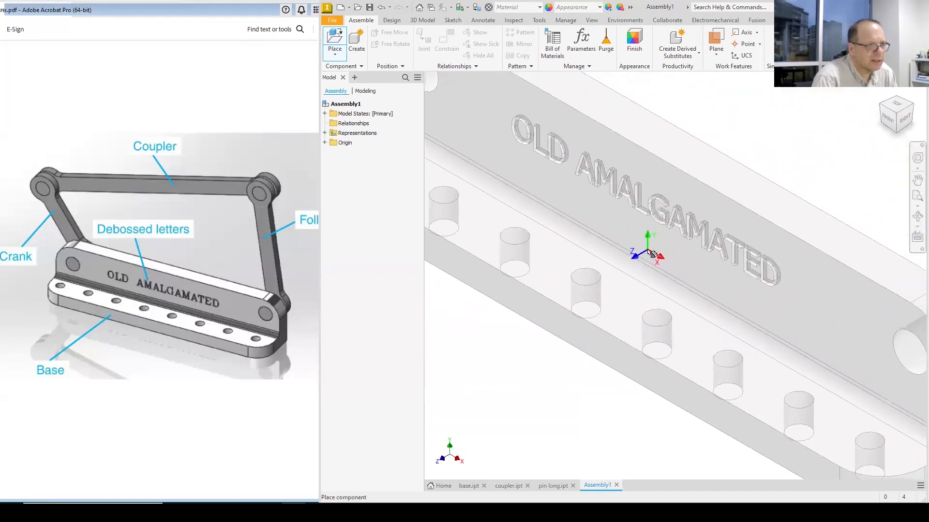
click(651, 253)
right_click(647, 250)
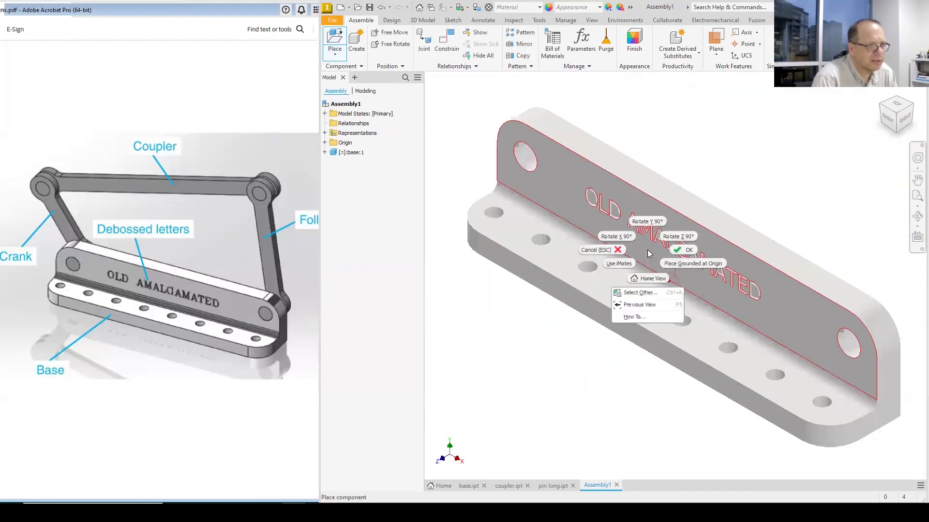
click(687, 247)
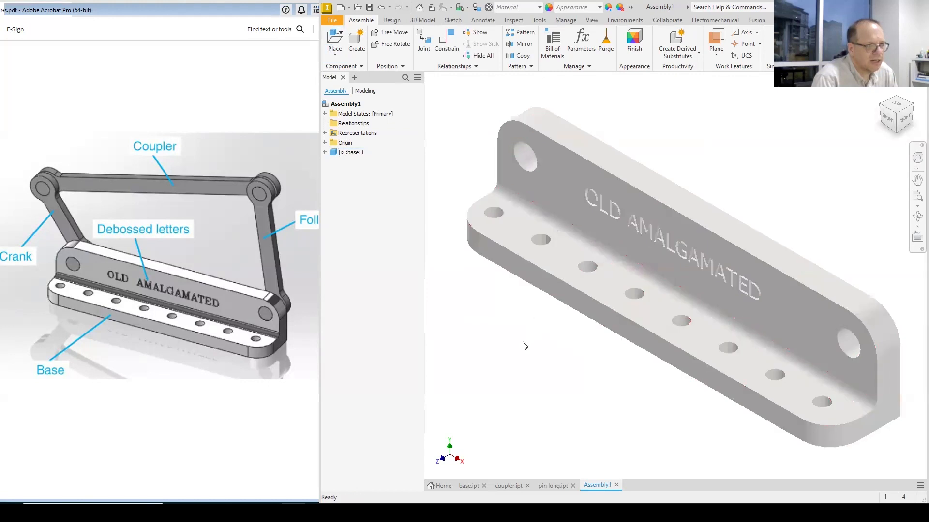
- Ground the base component and try to move it to test that it is fixed
click(557, 259)
right_click(556, 259)
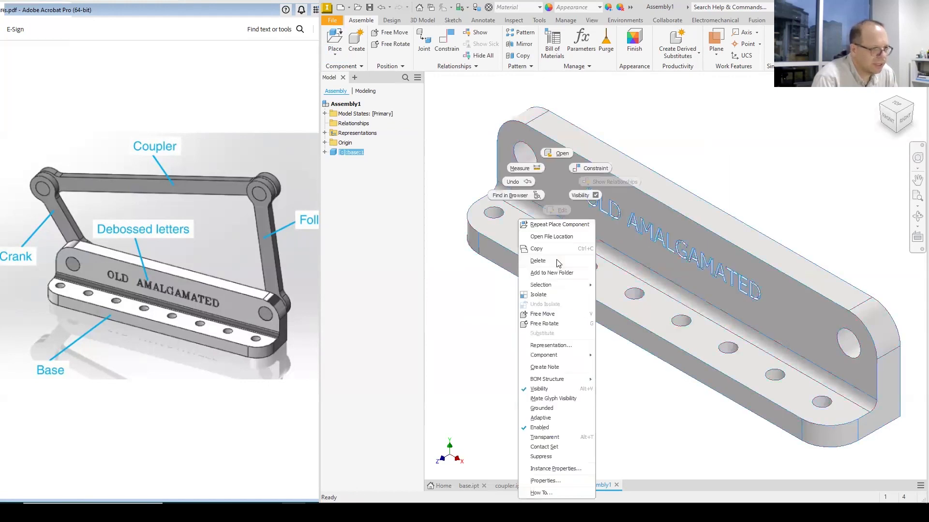
click(541, 408)
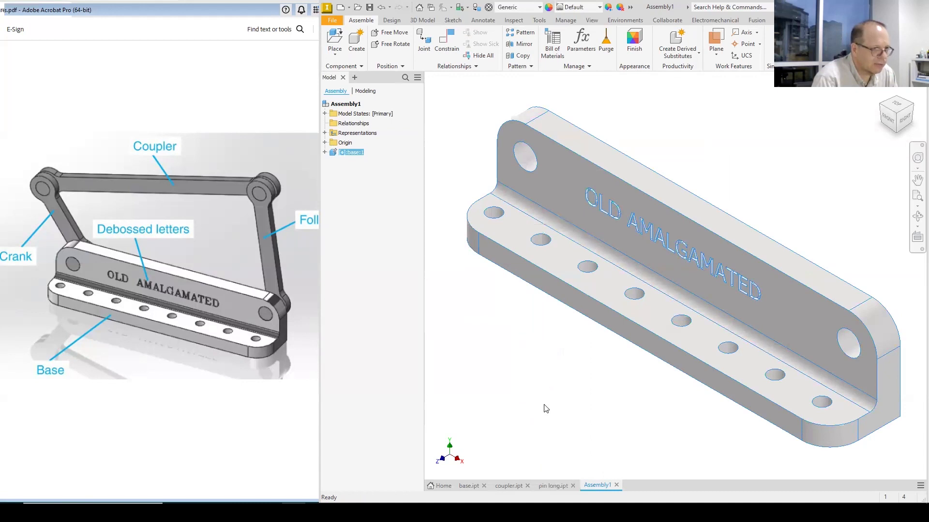
drag(657, 216, 520, 328)
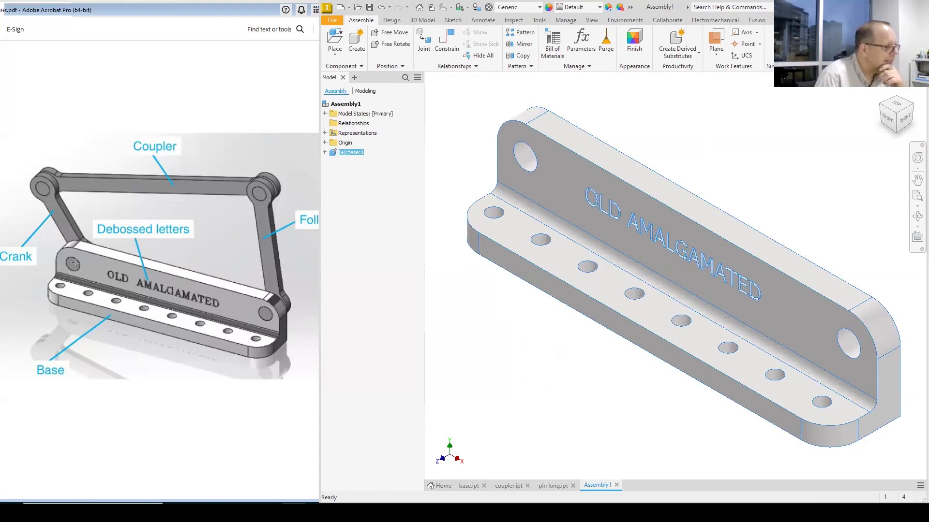
- Place two instances of pin long.ipt in the free space behind the base
click(334, 39)
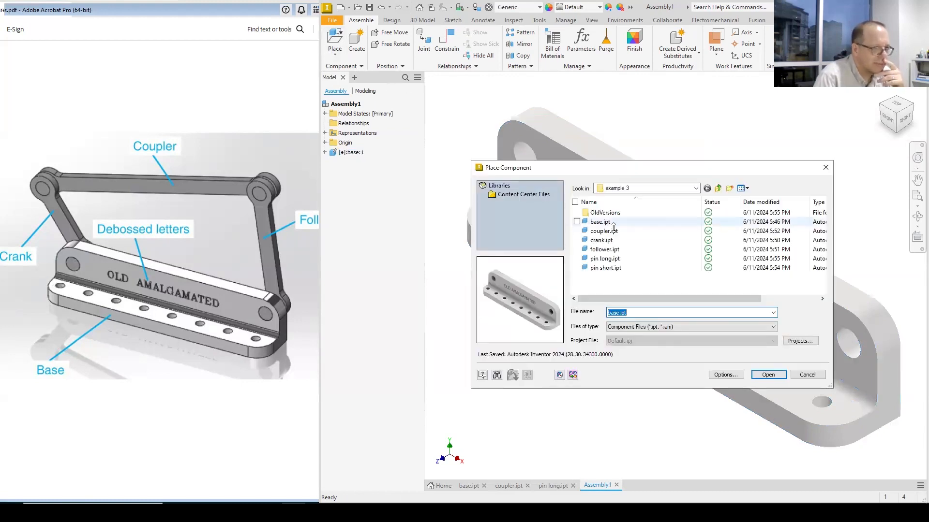
click(605, 259)
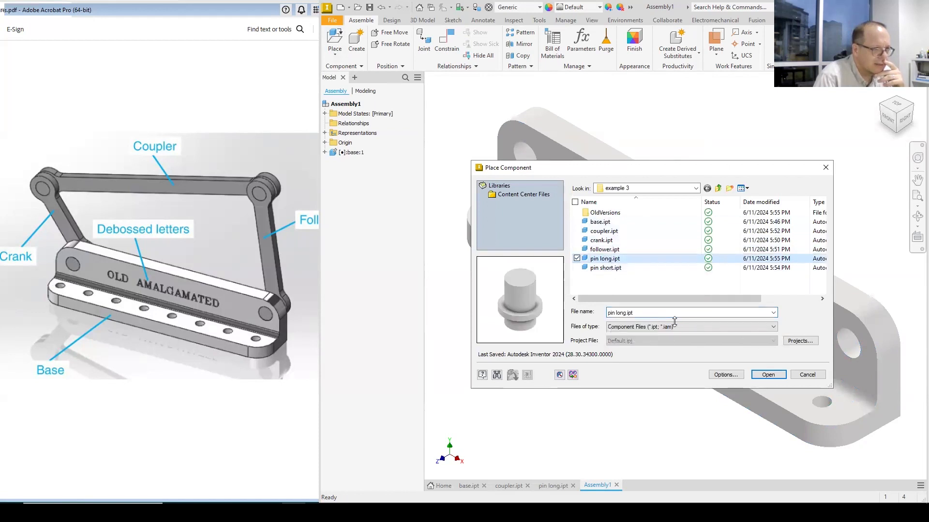
click(772, 379)
click(720, 143)
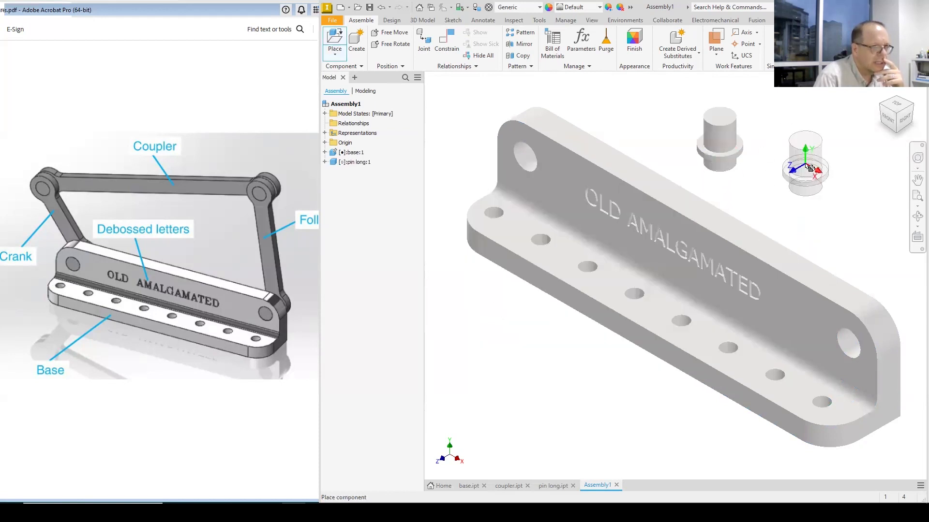
click(805, 167)
right_click(836, 207)
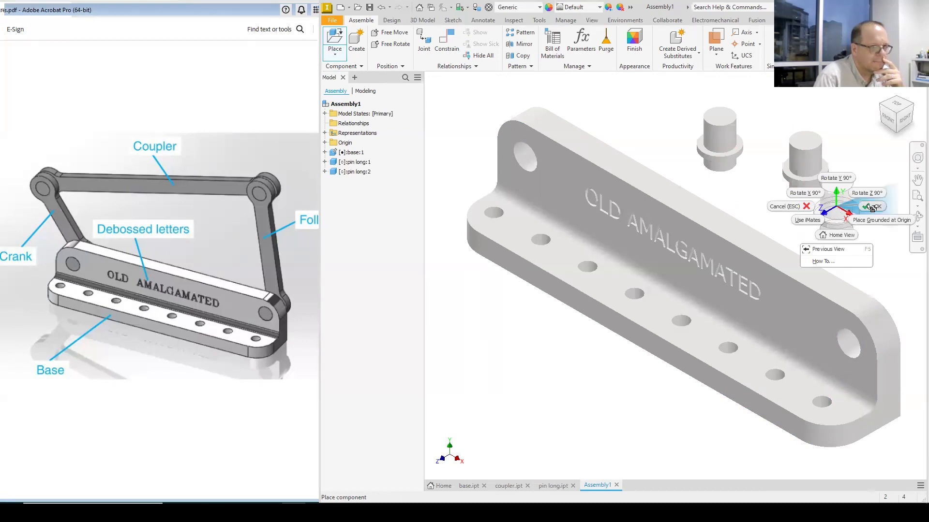
click(872, 208)
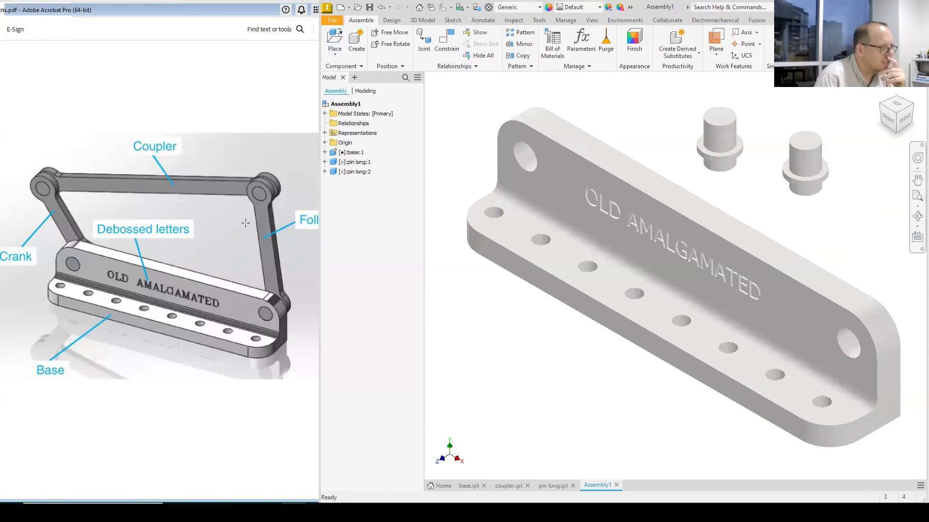
- Fit the first long pin into the base's upright-wall hole nearest "OLD" using an aligned Insert constraint with 0 mm offset
click(442, 48)
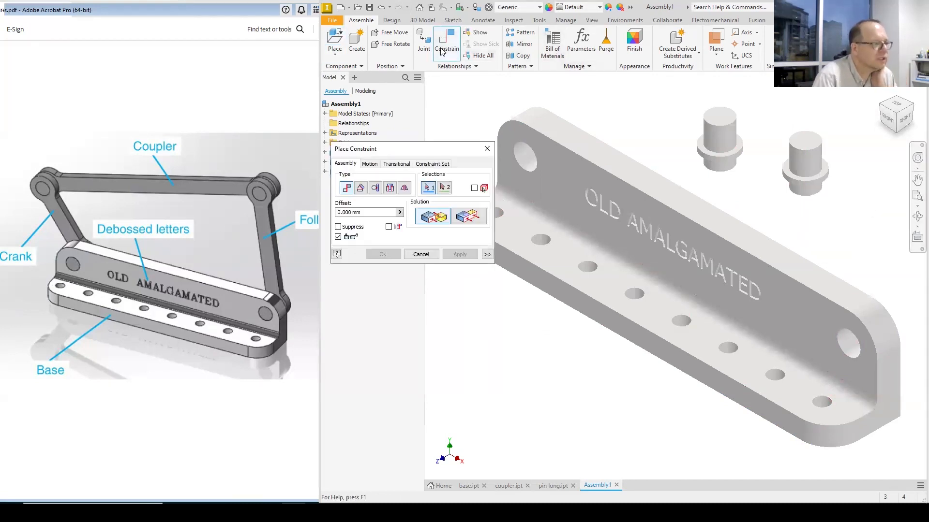
click(391, 189)
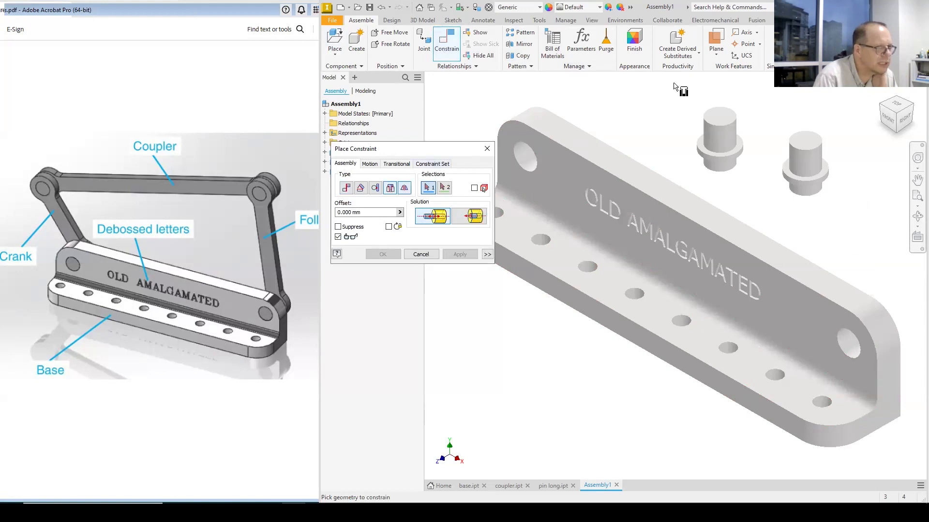
click(726, 125)
click(533, 169)
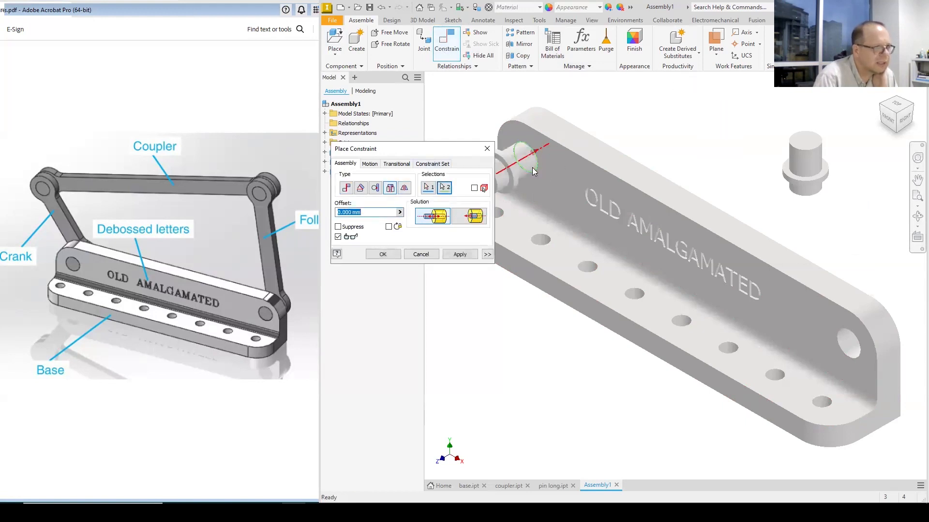
click(474, 216)
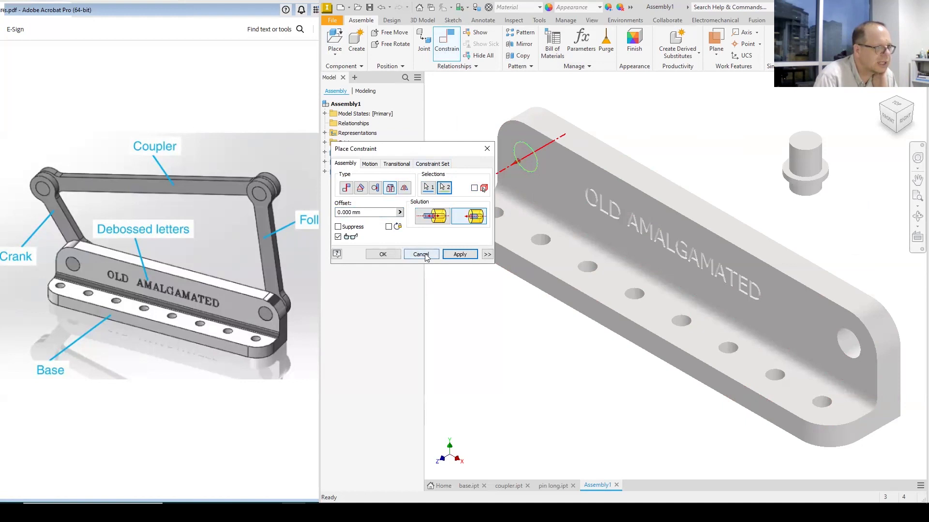
click(460, 254)
- Fit the second long pin into the wall hole nearest the end of "AMALGAMATED" with an aligned Insert constraint, 0 mm offset
click(794, 147)
click(848, 352)
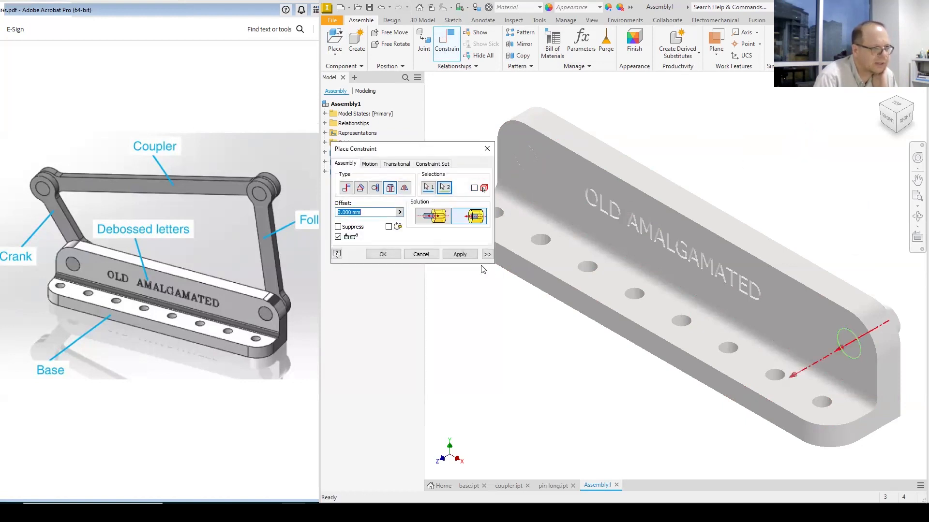
click(383, 254)
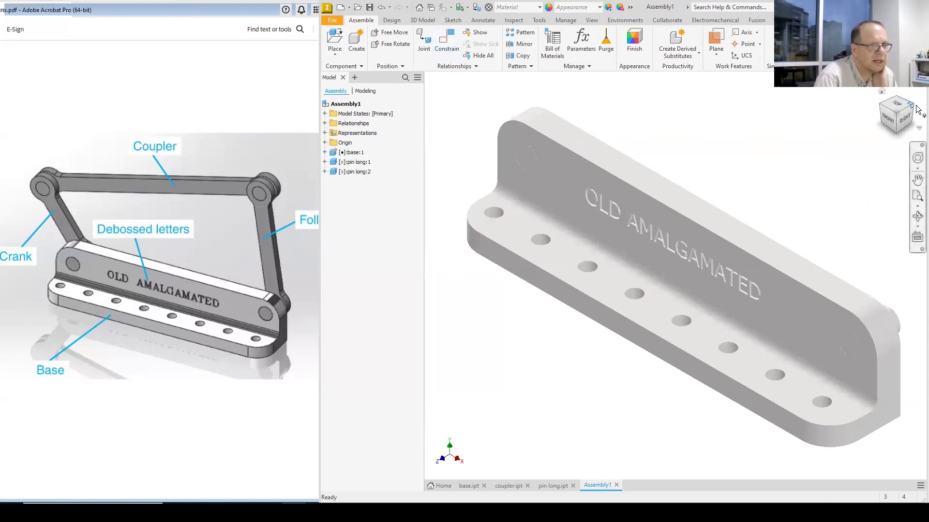
- View the base from behind and place one instance of crank.ipt above it
click(913, 108)
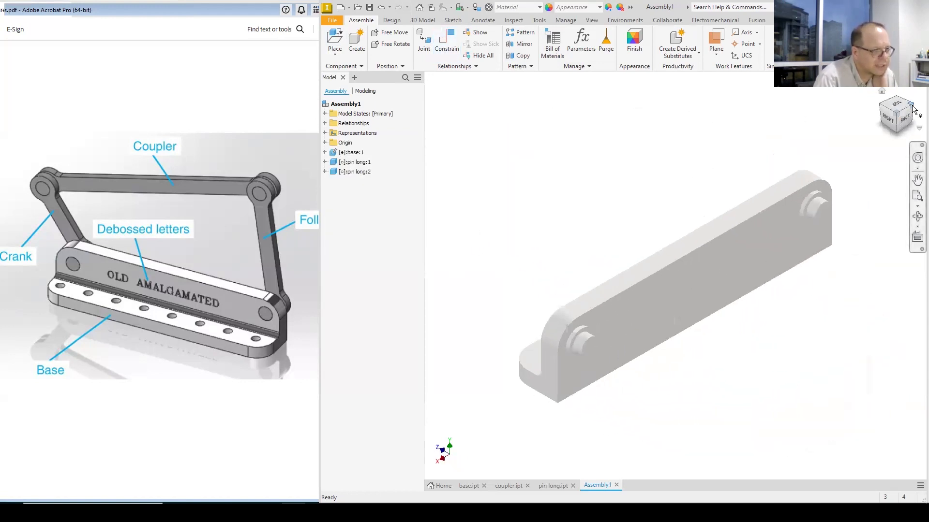
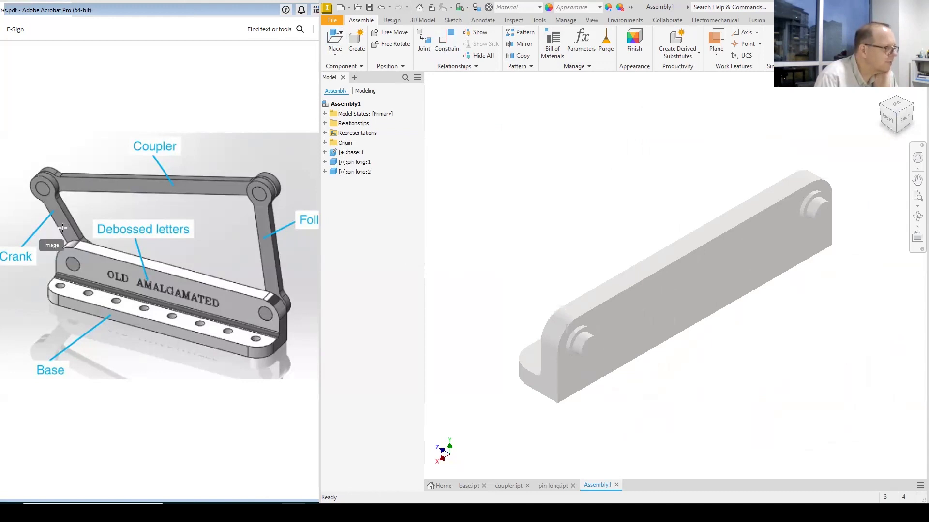
click(335, 40)
click(601, 241)
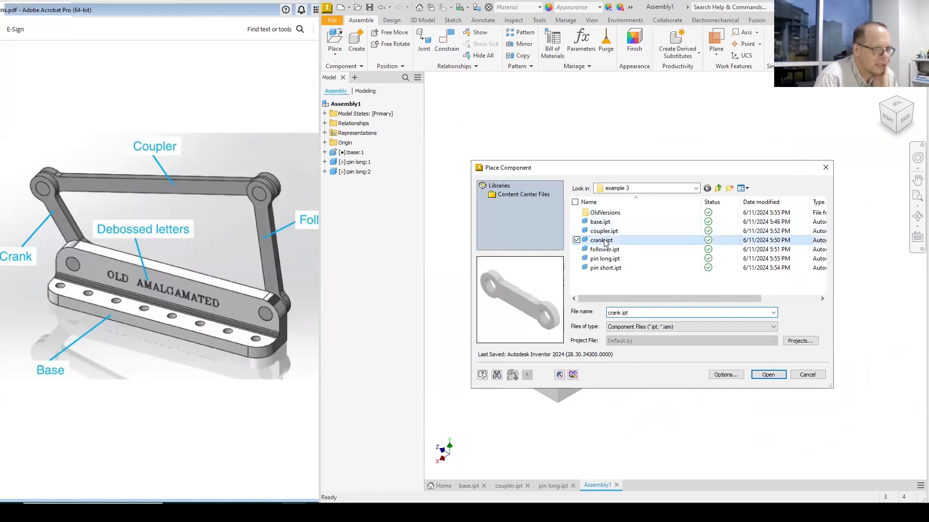
double_click(604, 242)
right_click(575, 166)
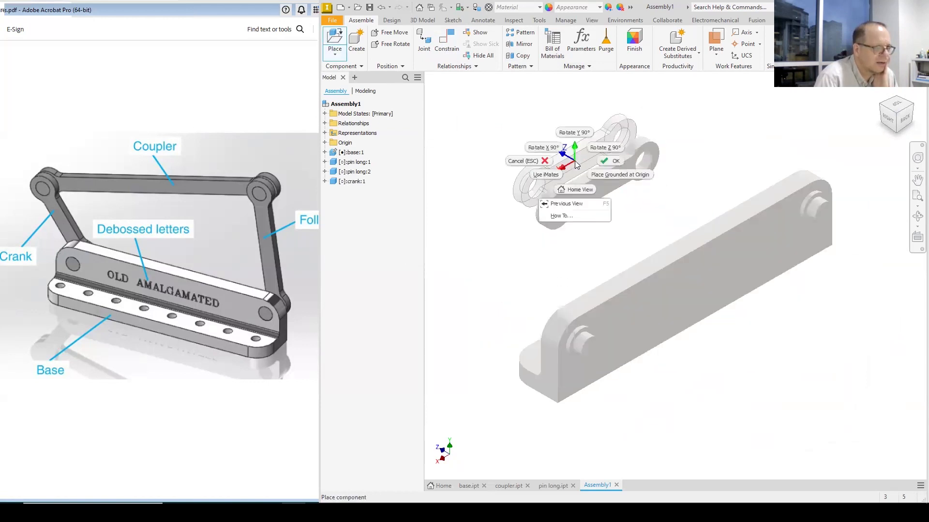
click(624, 162)
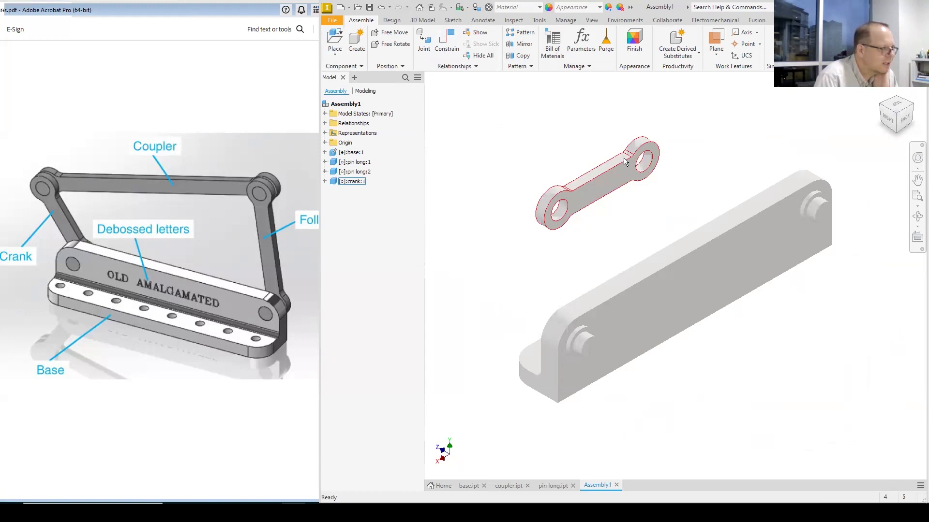
- Attach one crank hole to the long pin at the "OLD" end with an aligned Insert constraint, 0 mm offset, and swing the crank upright
click(441, 44)
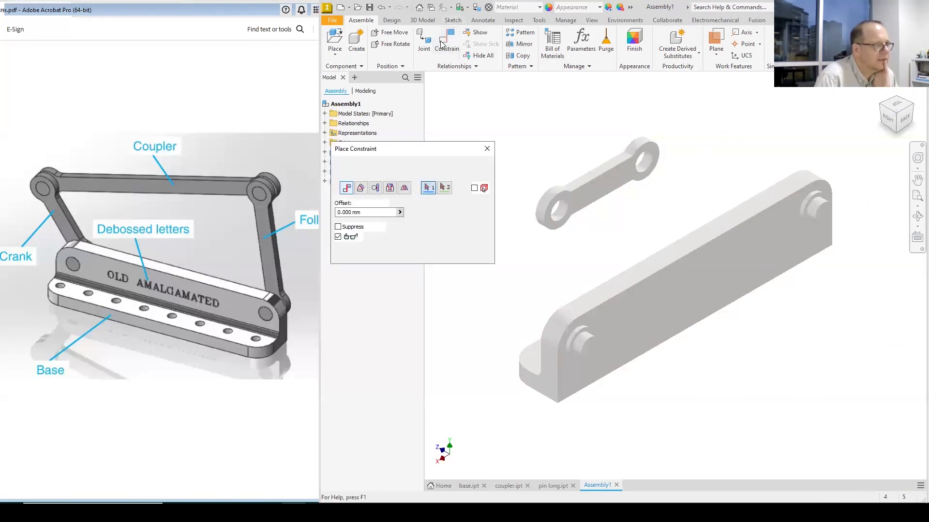
click(390, 188)
click(646, 166)
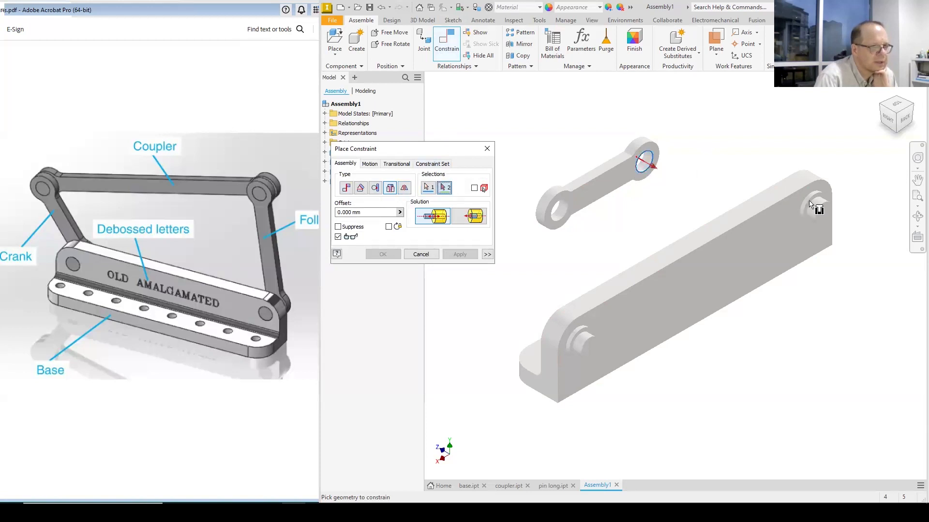
click(815, 209)
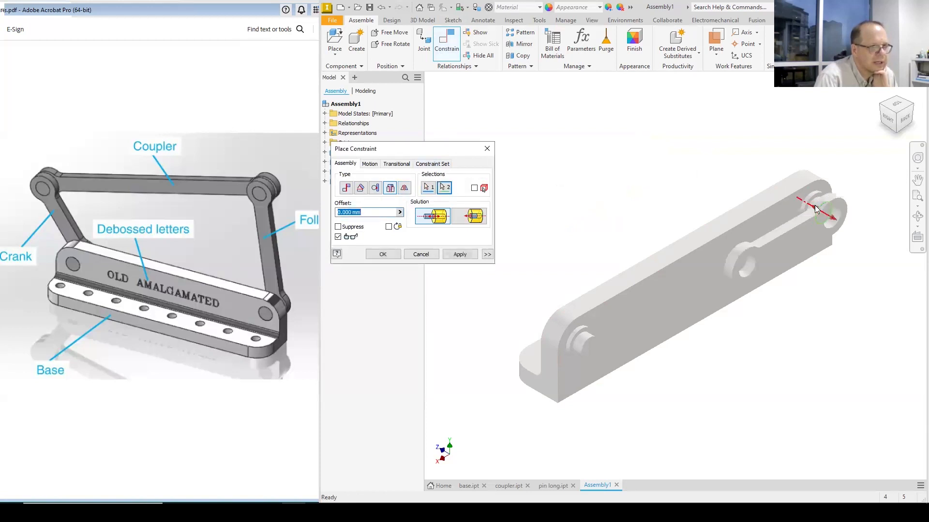
click(473, 217)
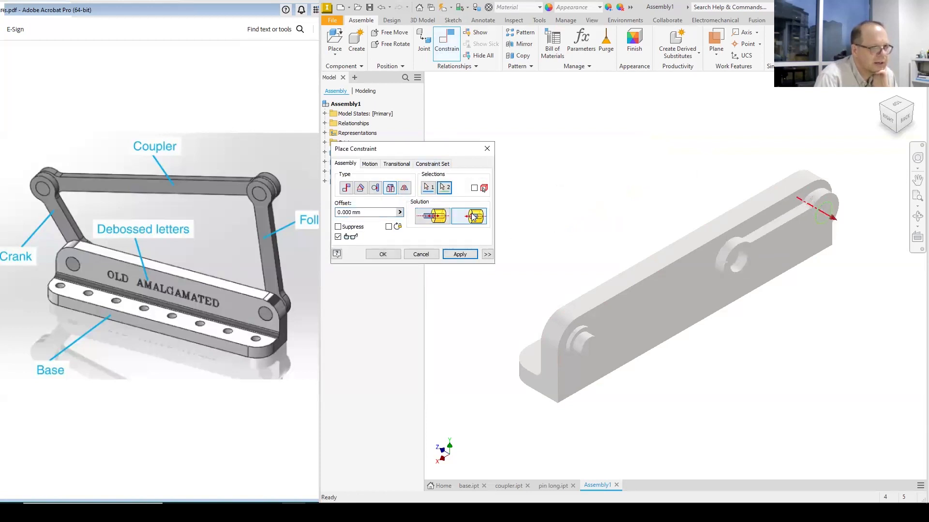
click(382, 254)
drag(727, 260, 832, 109)
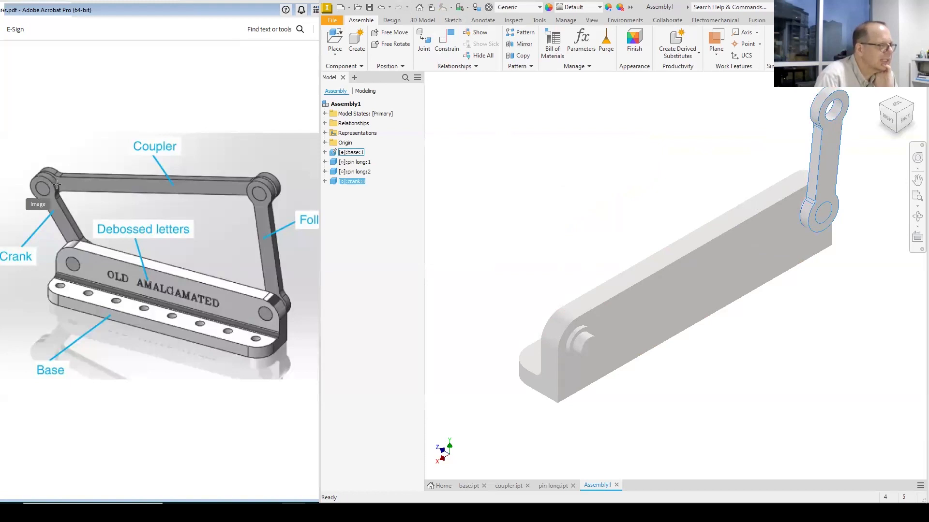
- Place two instances of pin short.ipt side by side above the base
click(331, 40)
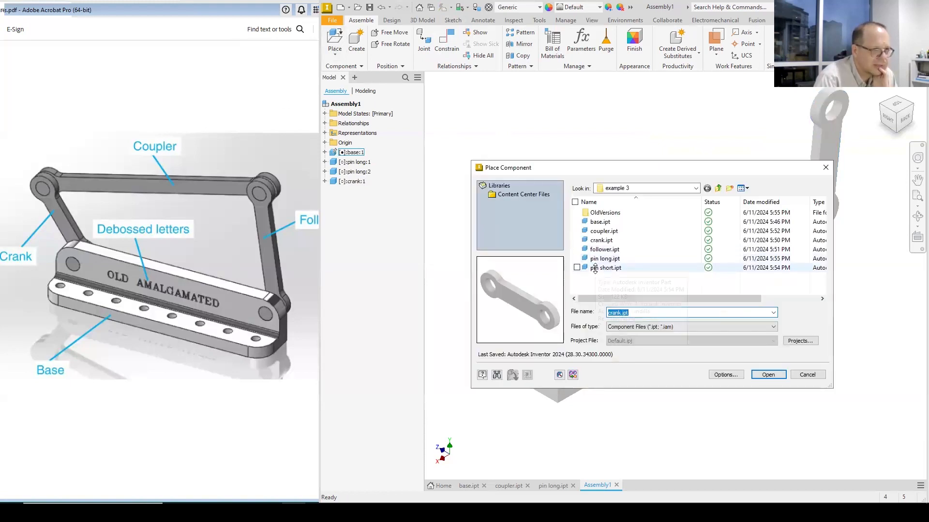
click(603, 268)
click(768, 374)
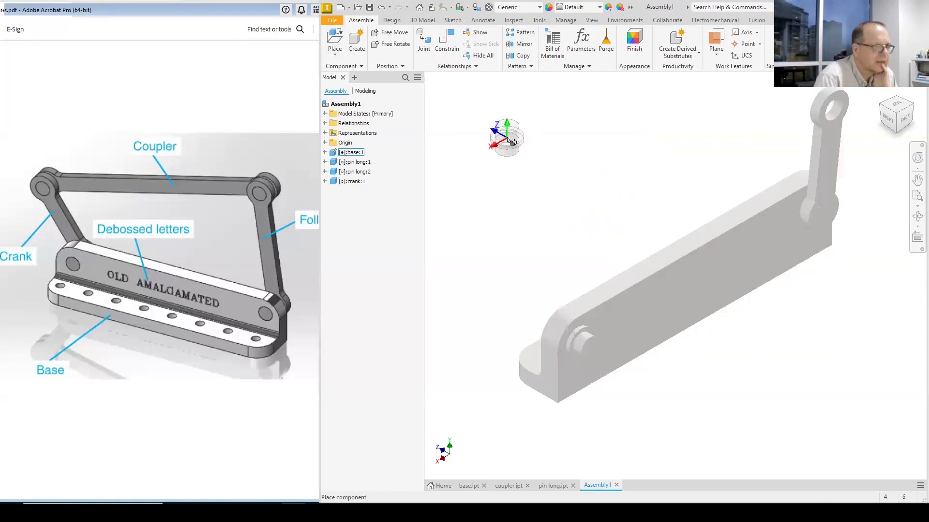
click(507, 137)
click(631, 136)
right_click(692, 141)
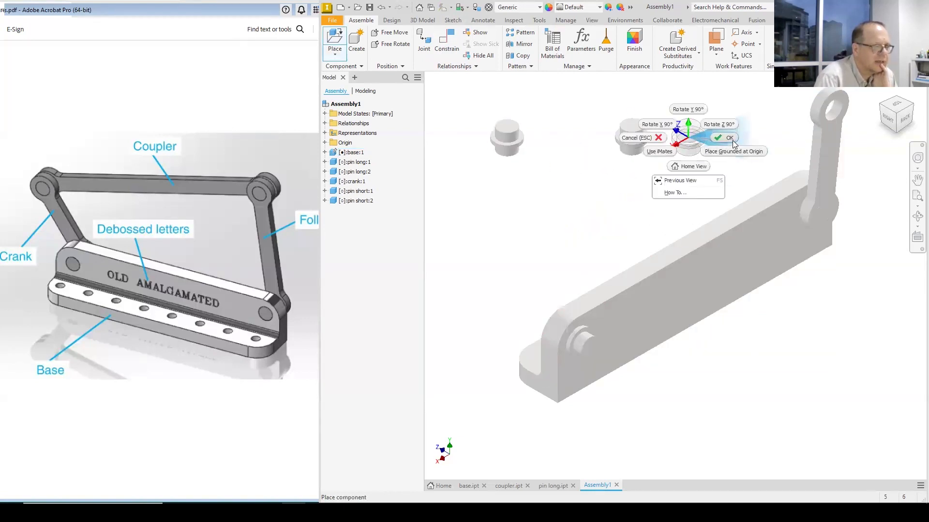
click(735, 146)
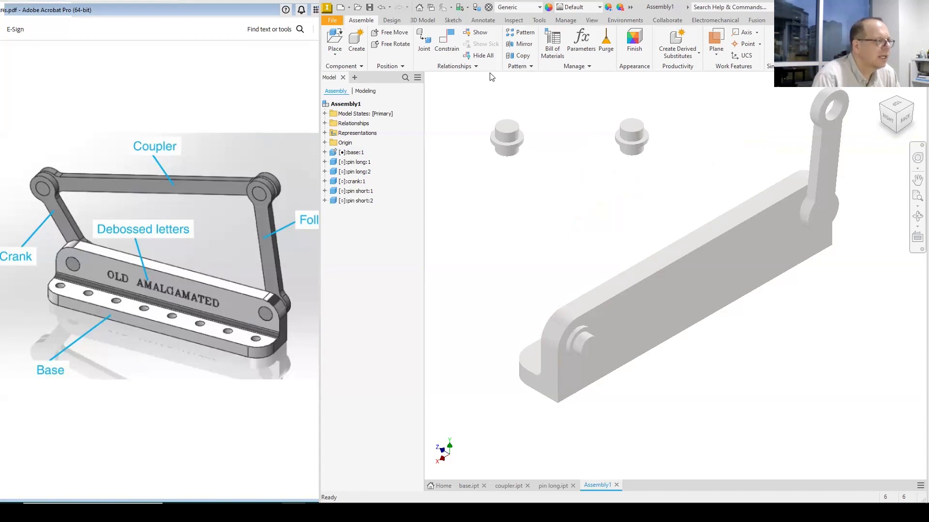
- Fit one short pin into the crank's free upper hole using an aligned Insert constraint with 0 mm offset
click(458, 57)
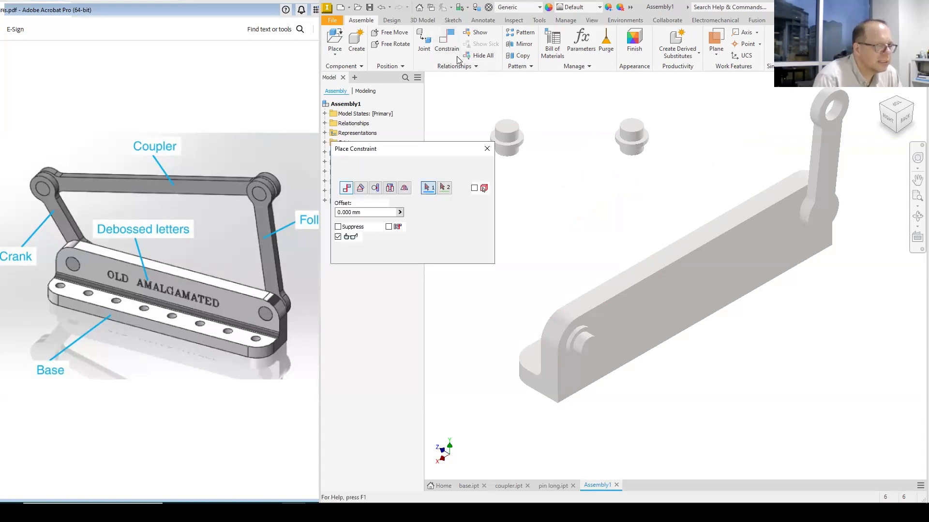
click(391, 190)
click(632, 125)
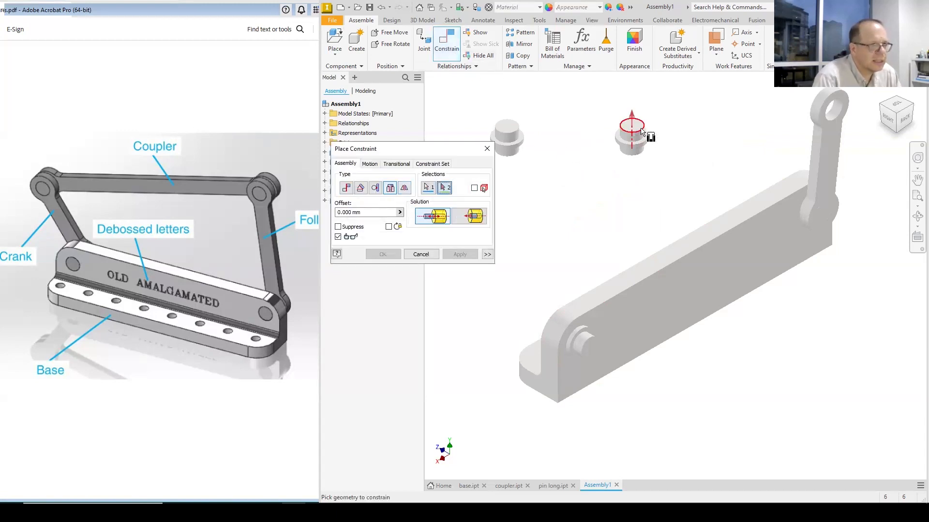
click(833, 107)
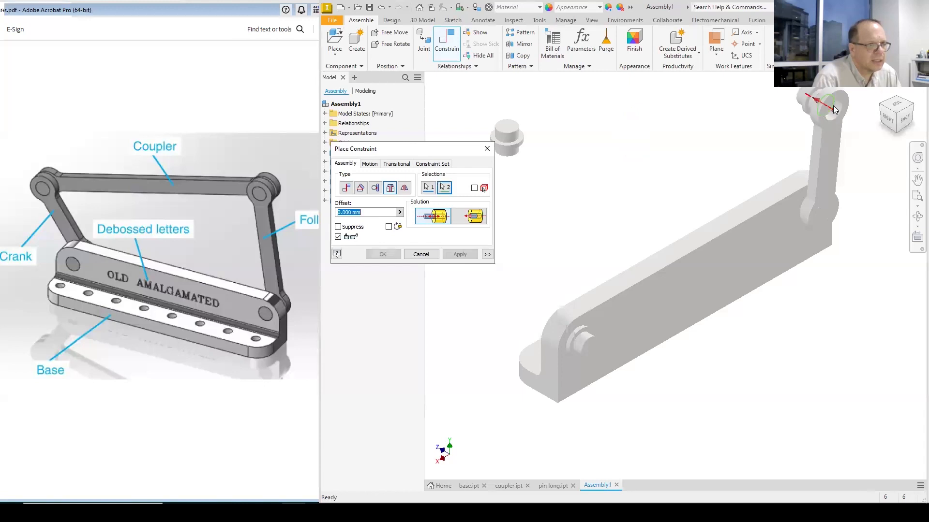
click(473, 217)
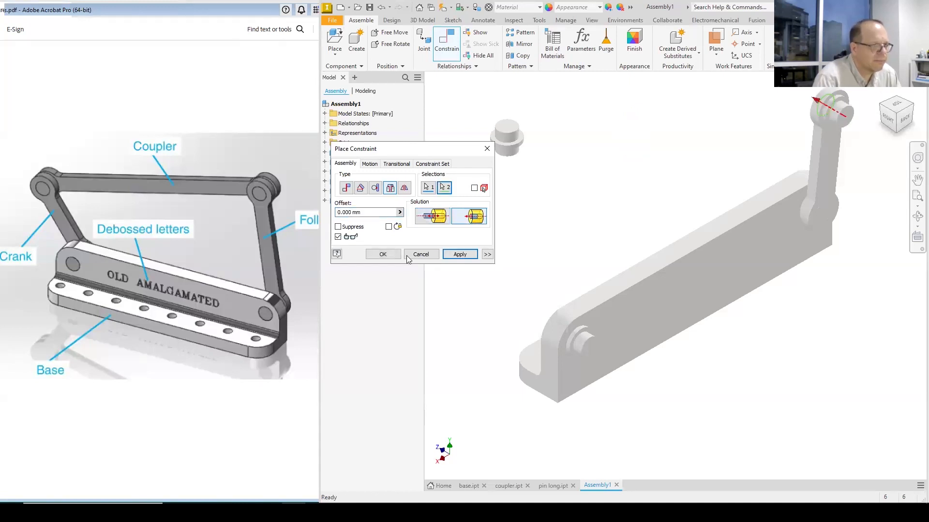
click(383, 255)
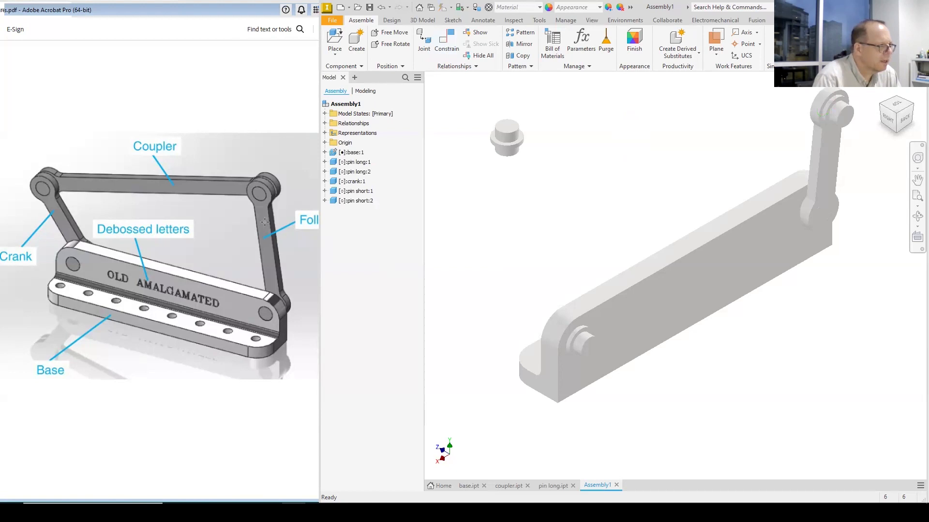
- Place one instance of coupler.ipt above the base, beside the upright crank
click(338, 38)
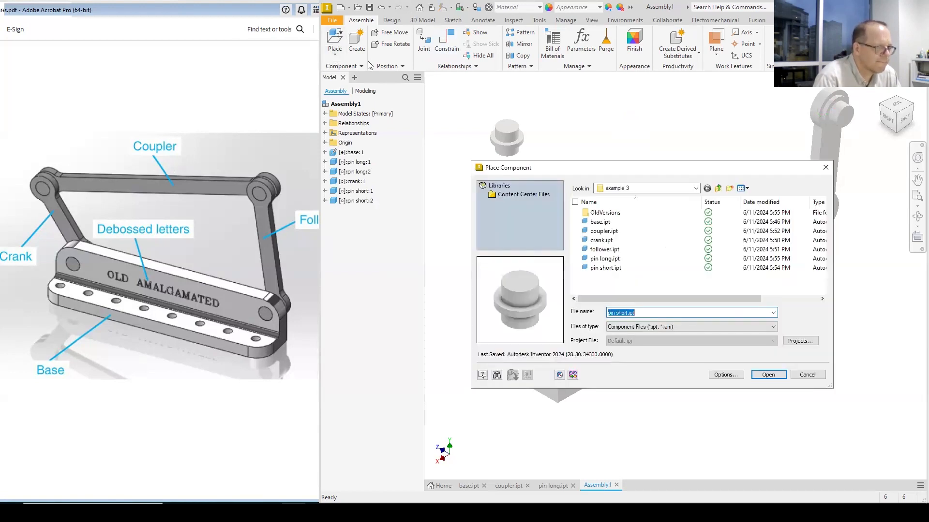
double_click(607, 233)
click(593, 191)
right_click(656, 203)
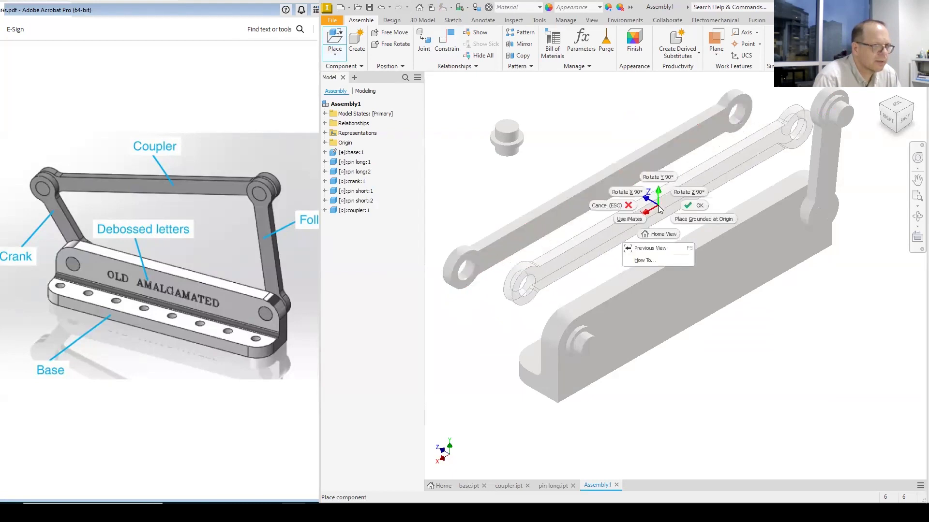
click(706, 206)
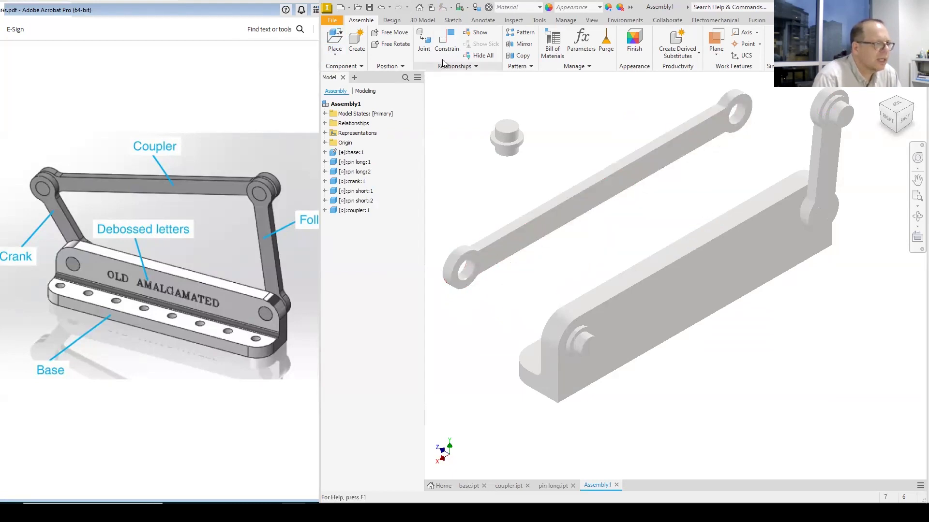
- Attach one coupler hole to the short pin on the crank with an aligned Insert constraint, 0 mm offset
key(c)
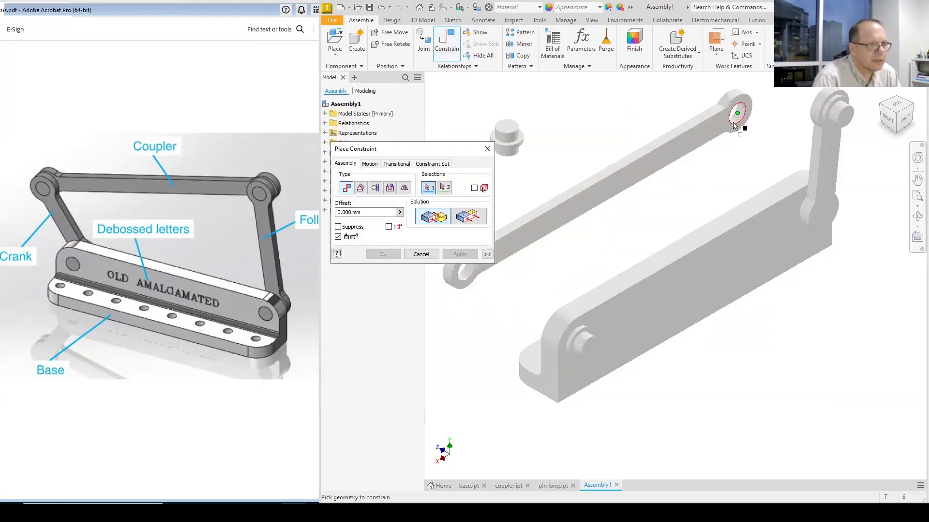
click(390, 188)
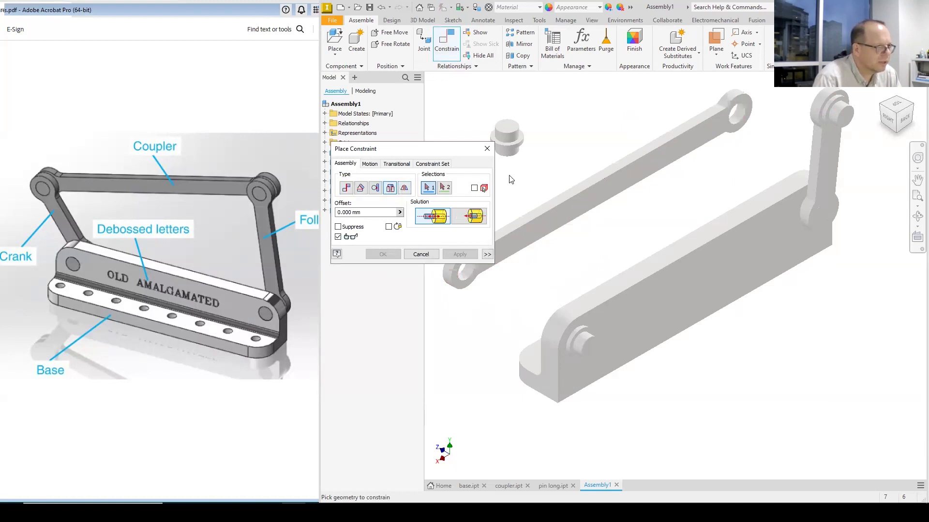
click(737, 125)
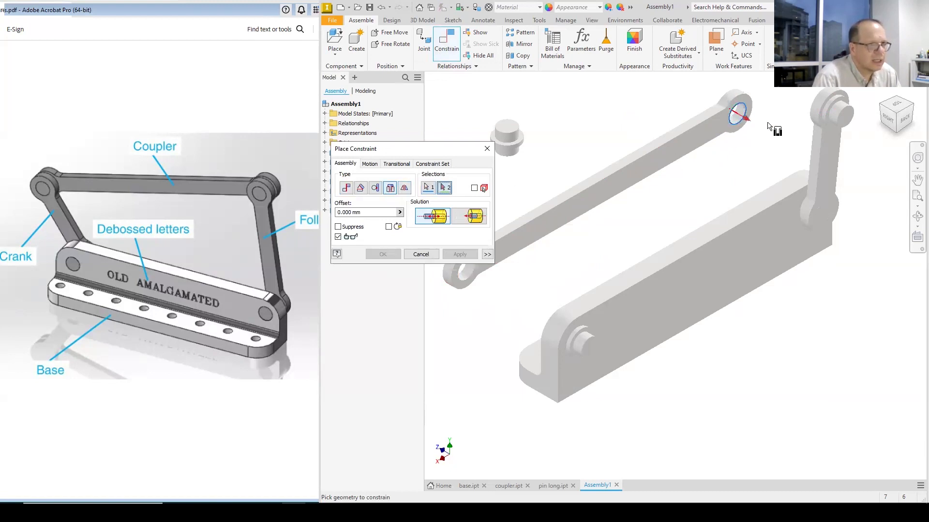
click(839, 120)
click(474, 216)
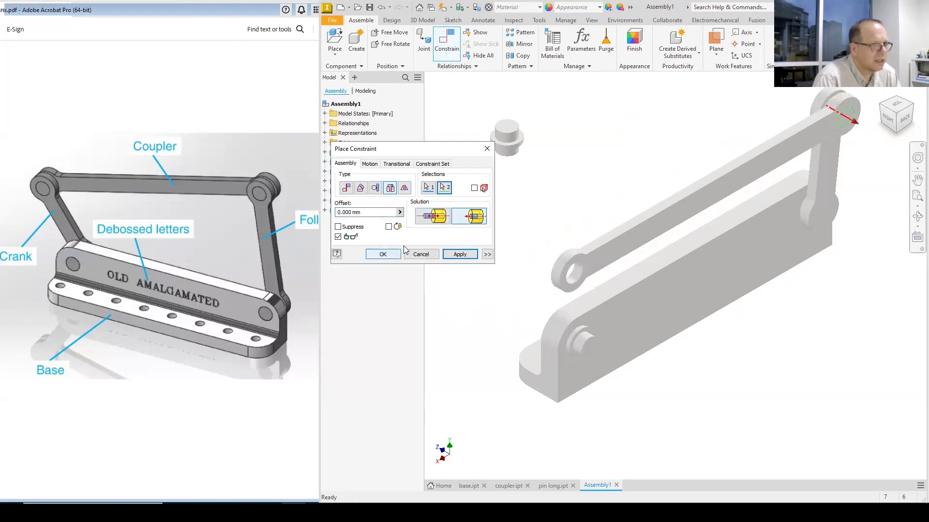
click(458, 254)
- Fit the second short pin into the coupler's free hole from the front with an aligned 0 mm Insert constraint, and swing the coupler nearly level
click(503, 137)
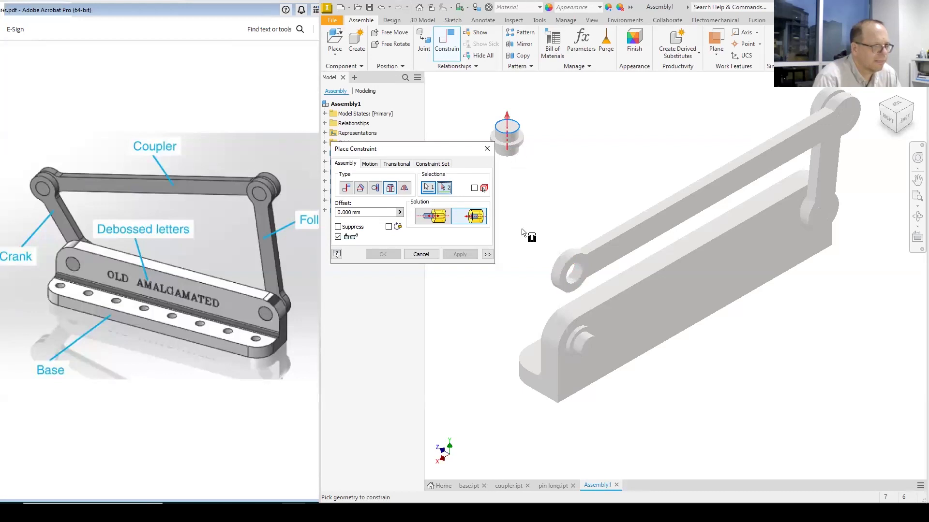
click(886, 111)
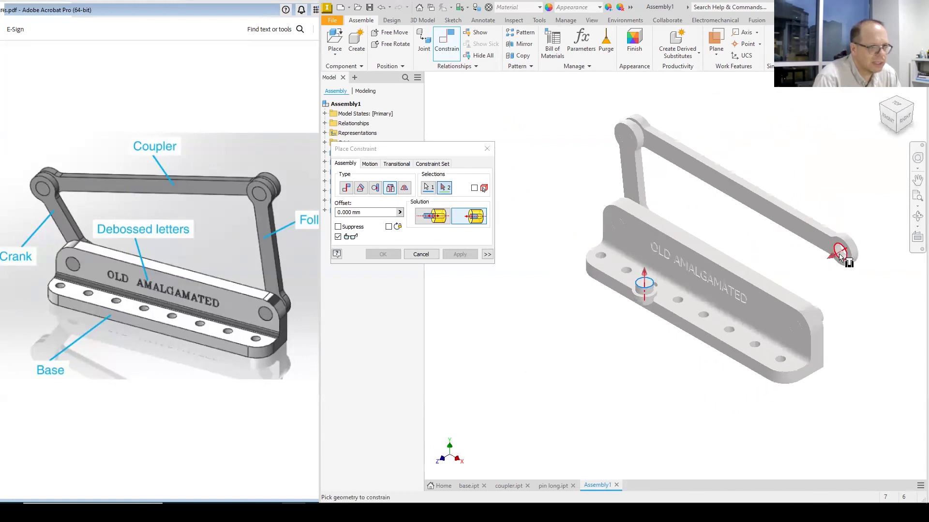
click(841, 256)
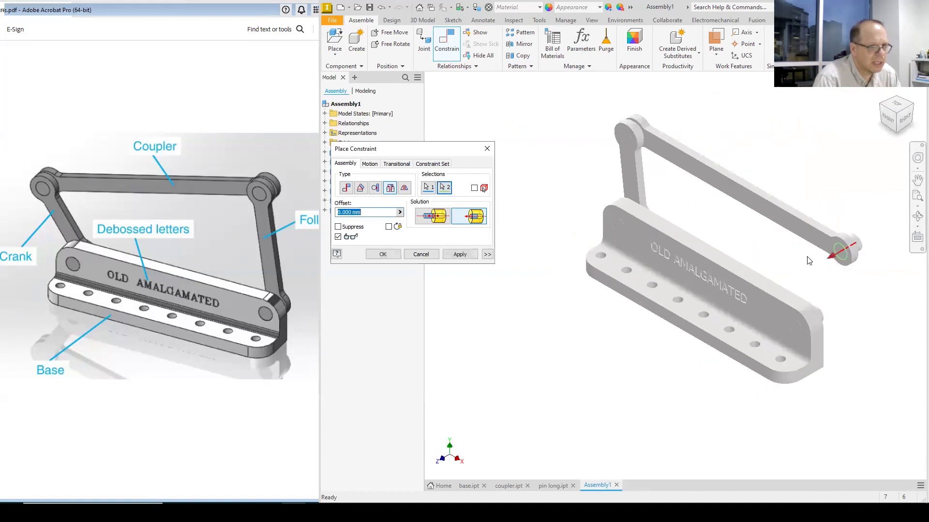
click(381, 255)
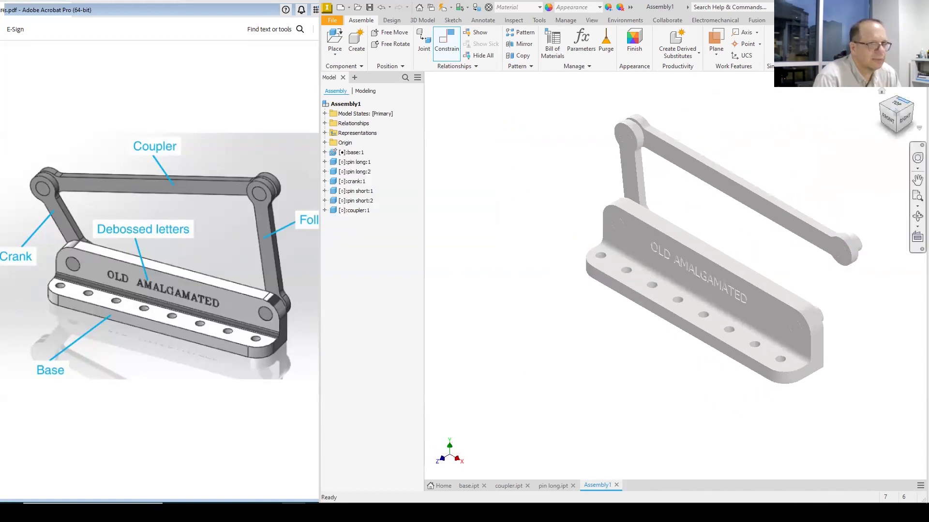
click(911, 107)
drag(684, 263, 722, 202)
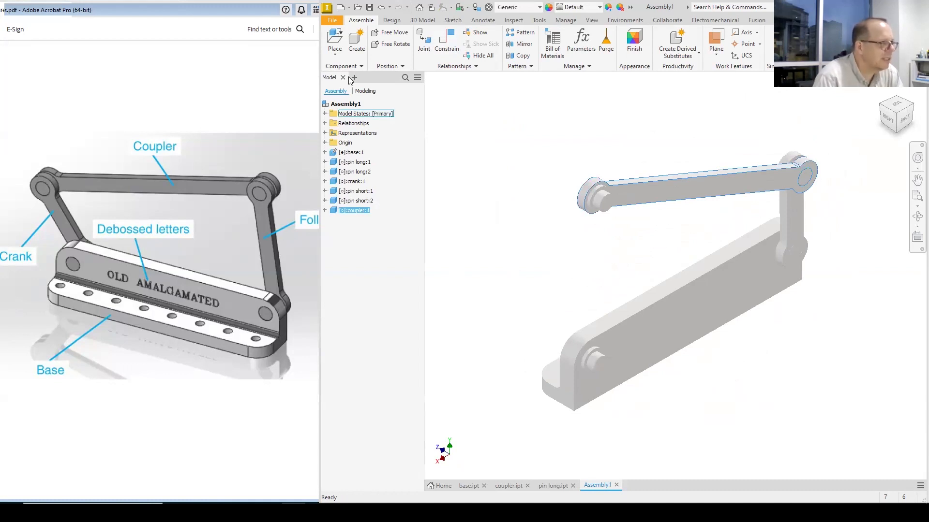
- Place one instance of follower.ipt beside the coupler's free end
click(334, 39)
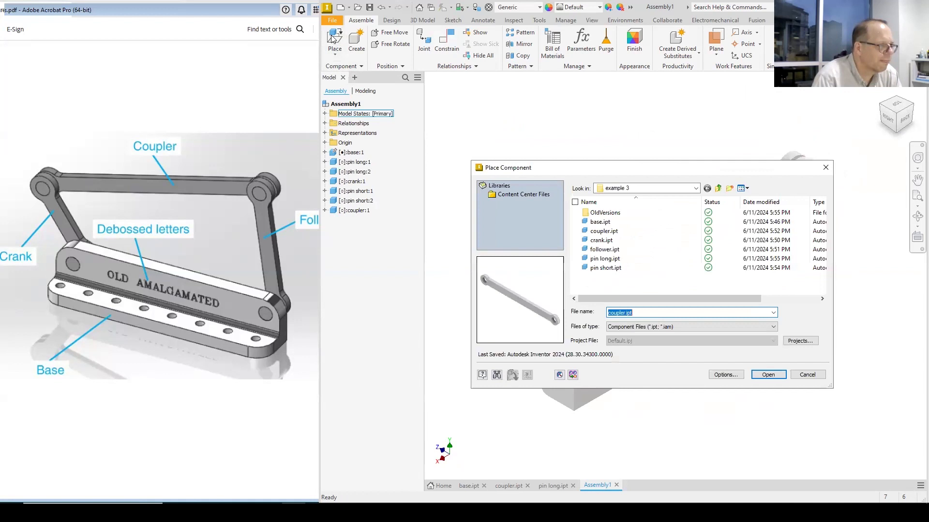
double_click(605, 250)
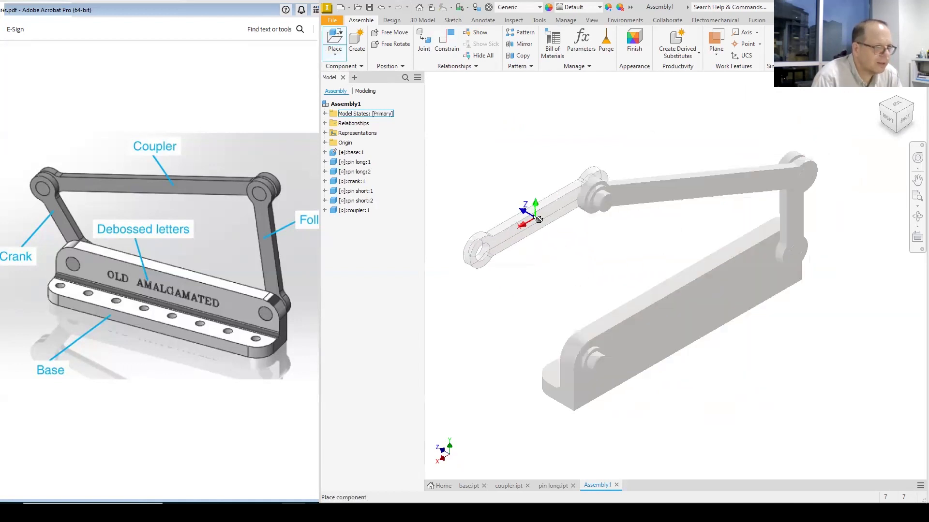
click(500, 193)
right_click(483, 205)
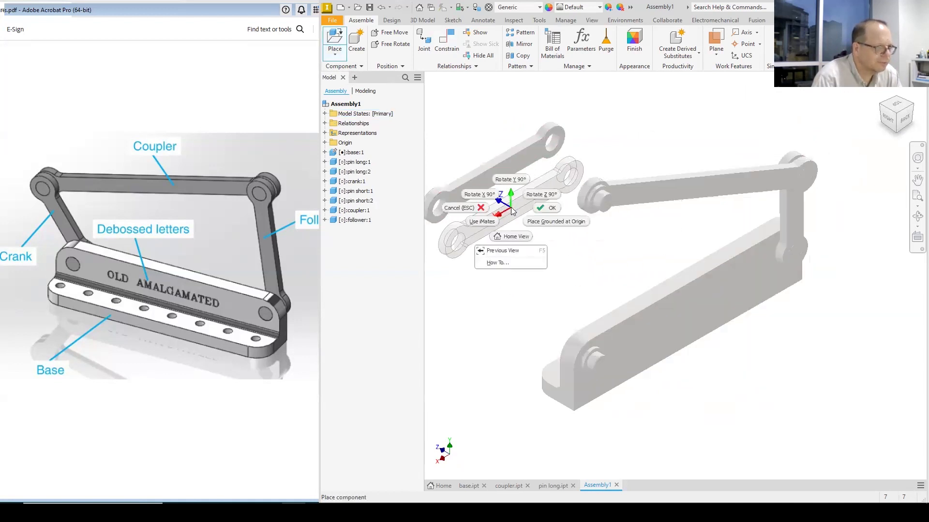
click(549, 208)
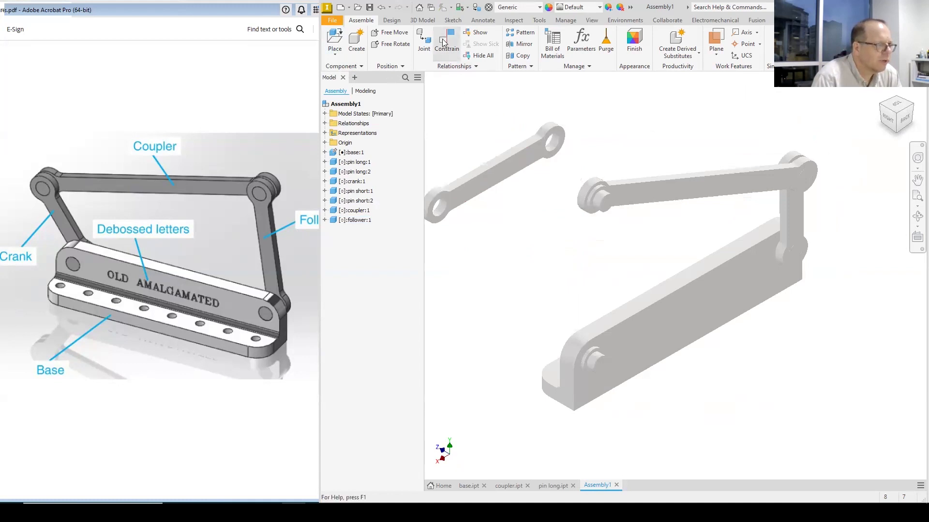
- Attach one follower hole to the short pin at the coupler's free end using an aligned Insert constraint with 0 mm offset
click(444, 42)
click(390, 187)
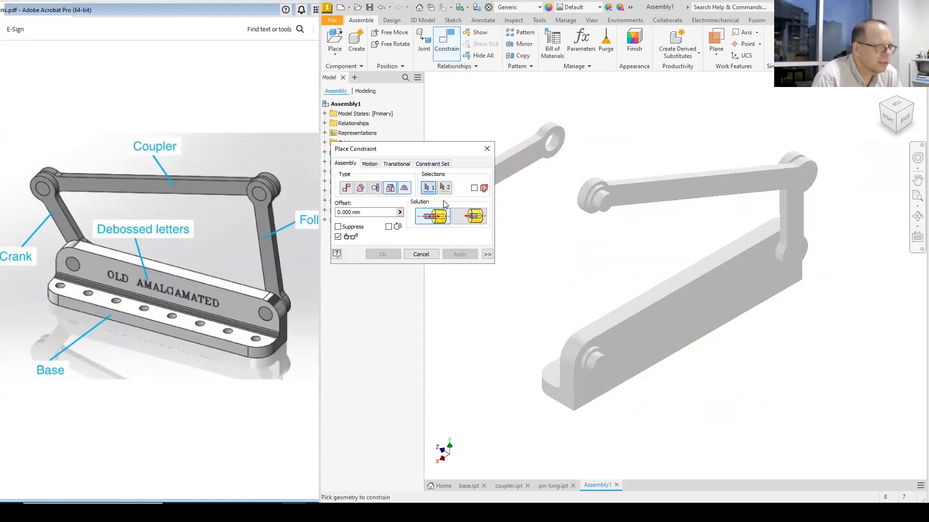
click(556, 148)
click(608, 203)
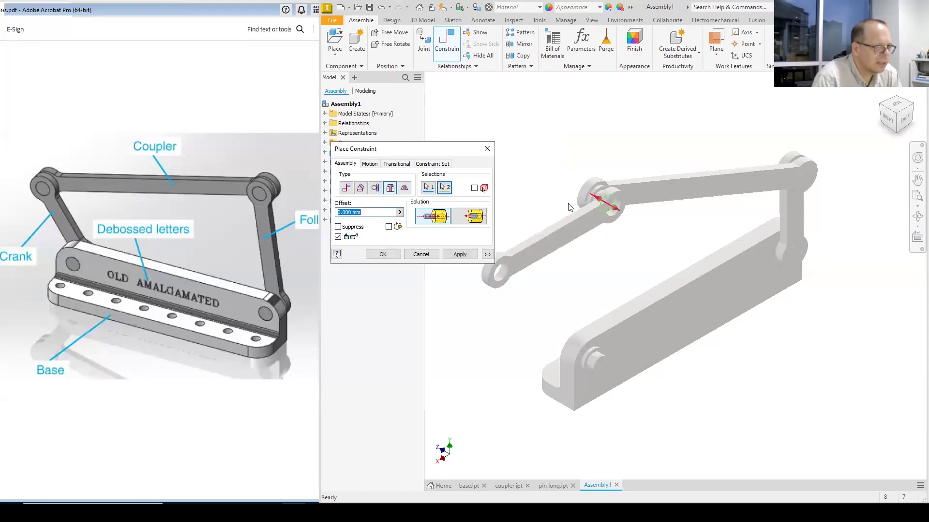
click(474, 217)
click(465, 257)
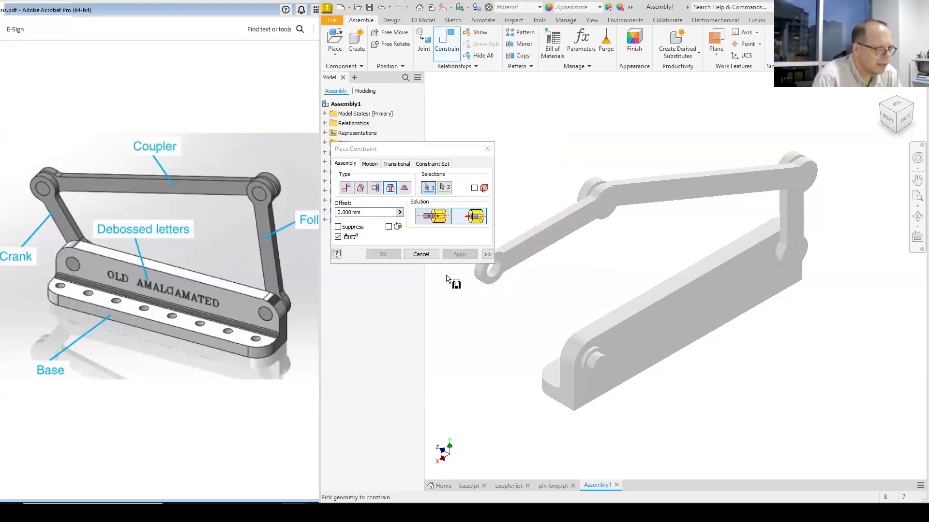
- Try to join the follower's free hole to the remaining long pin on the base with an opposed Insert constraint, 0 mm offset
click(497, 279)
click(604, 362)
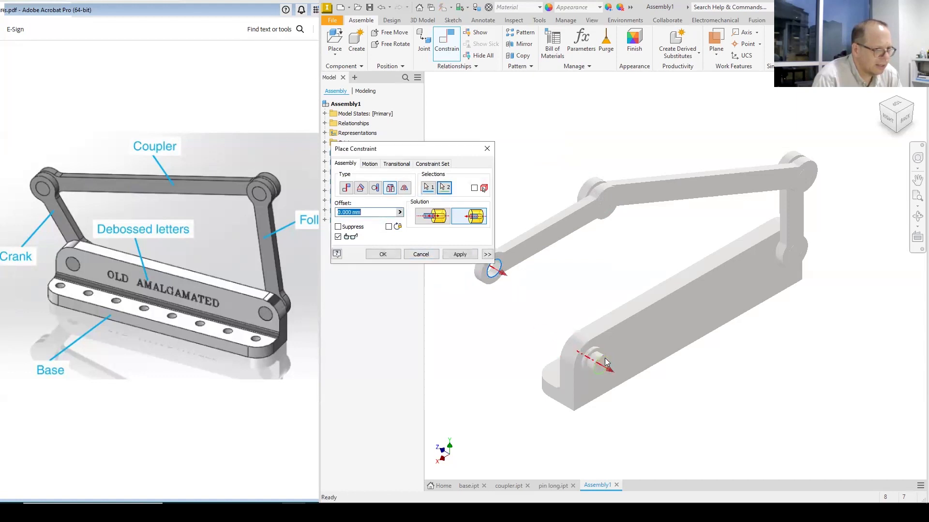
click(429, 219)
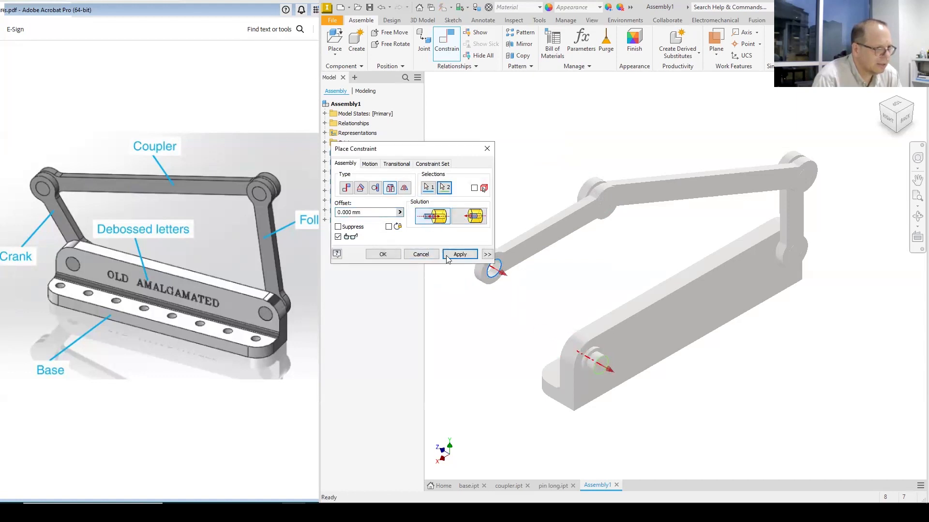
click(460, 255)
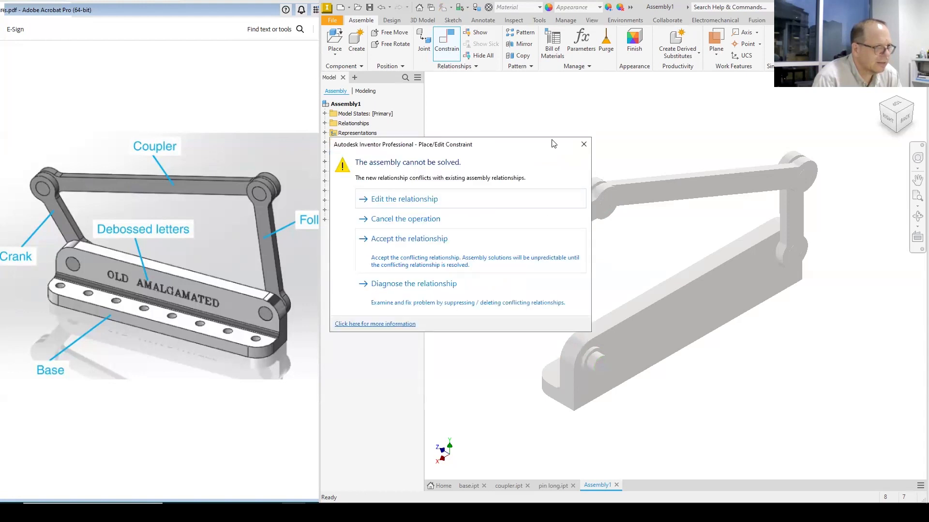
click(582, 145)
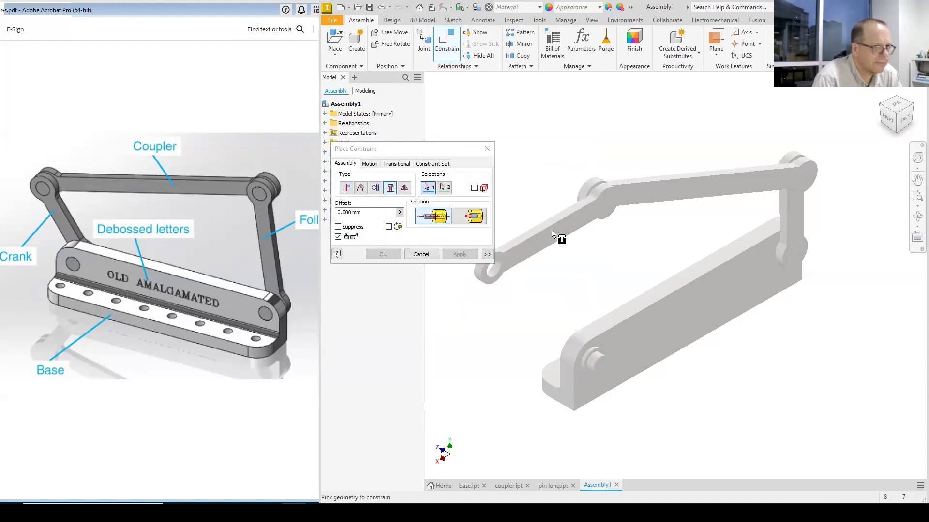
click(421, 255)
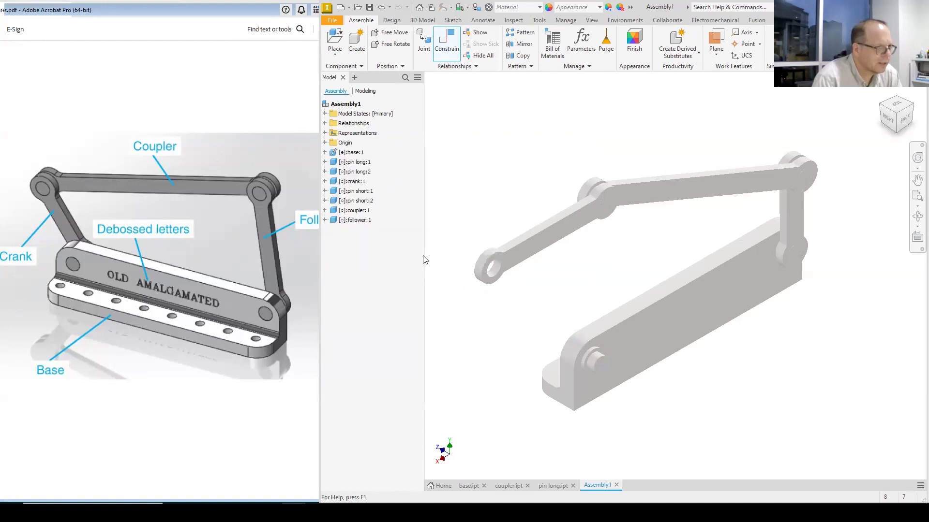
- Delete the Insert constraint between the coupler's free end and the short pin, and pull the follower with its pin away from the coupler
drag(523, 253, 586, 170)
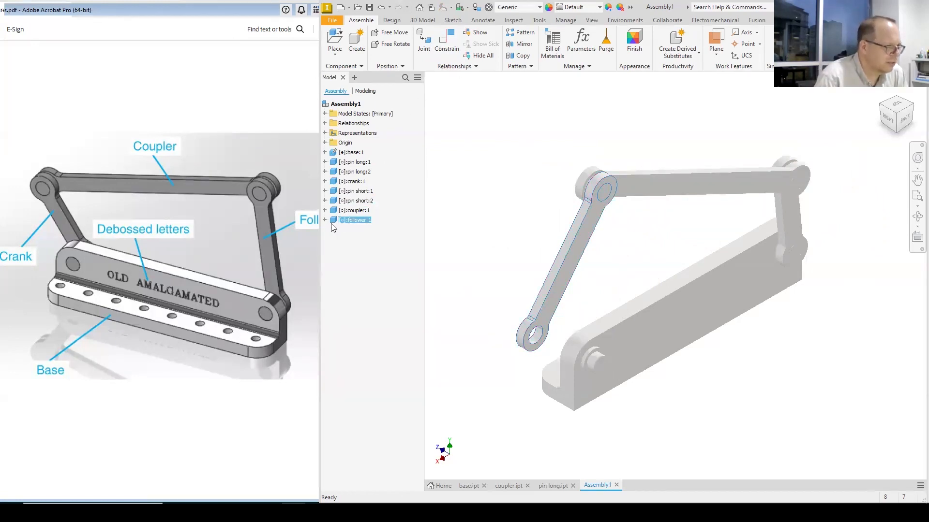
click(325, 210)
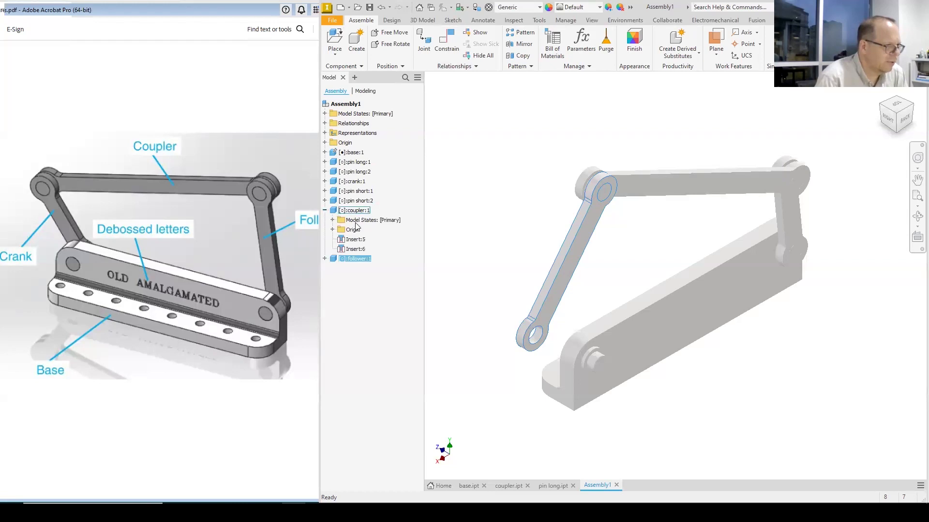
right_click(358, 251)
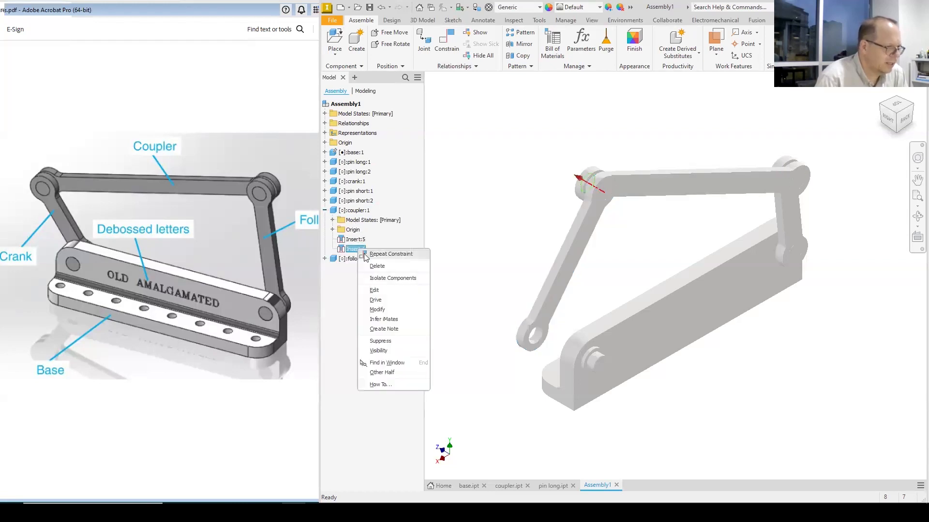
click(377, 267)
drag(583, 232, 527, 217)
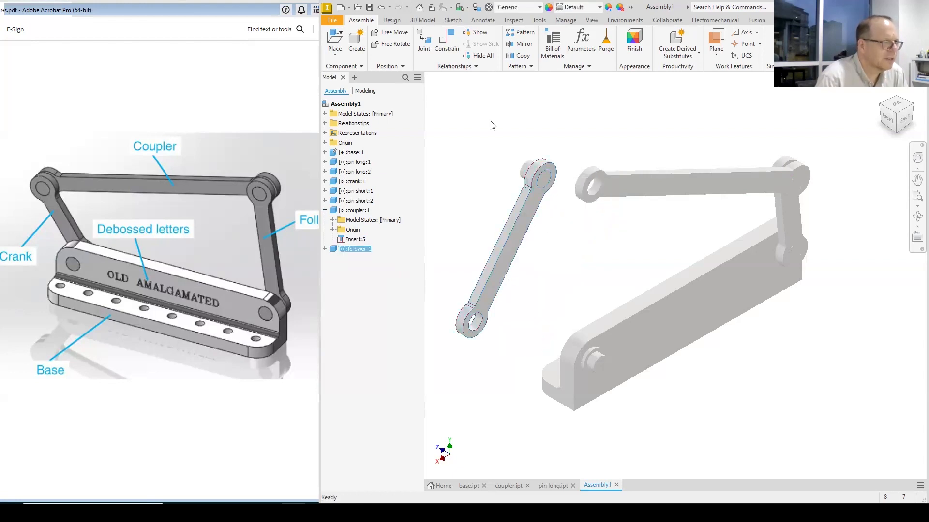
- Fit the exposed end of the follower's short pin into the coupler's free hole with an aligned Insert constraint, 0 mm offset
click(446, 38)
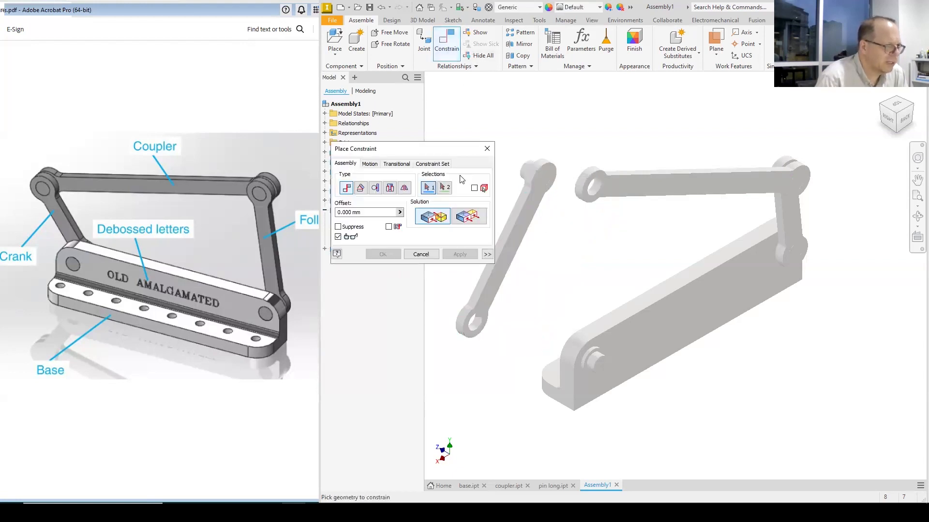
click(393, 189)
click(522, 171)
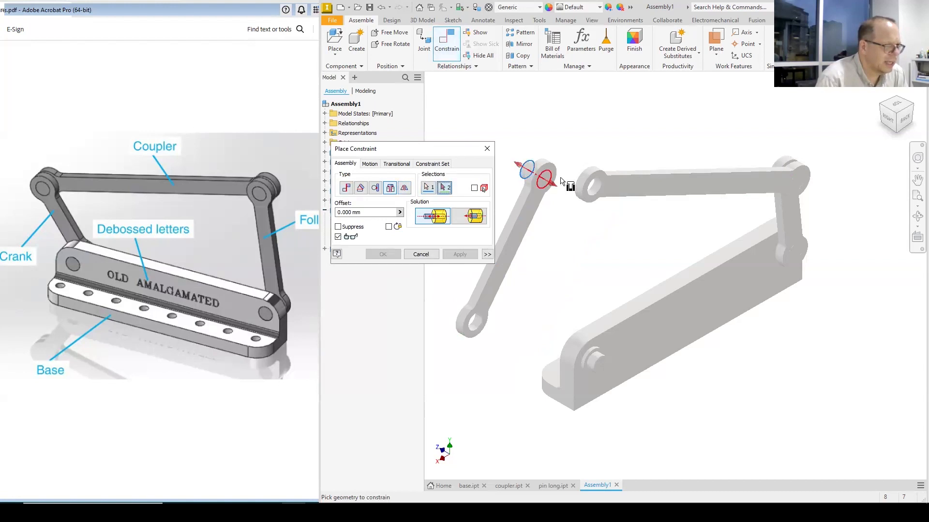
click(593, 188)
click(472, 219)
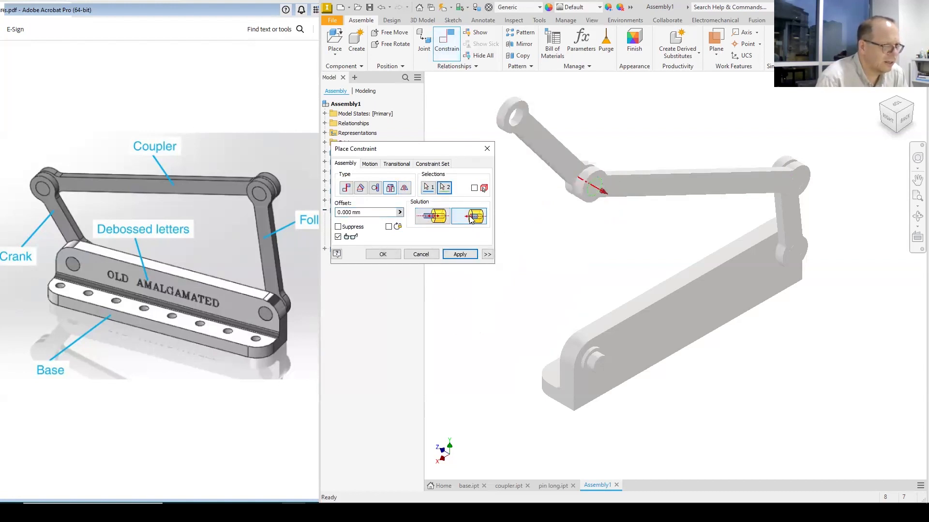
click(458, 254)
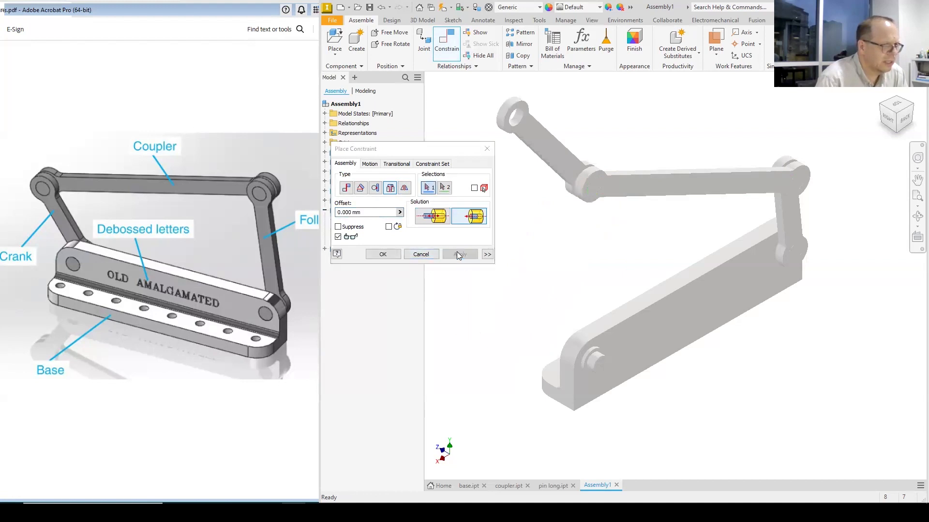
- Try to join the follower's free hole to the base's remaining long pin with an aligned 0 mm Insert constraint, and swing the linkage
click(516, 124)
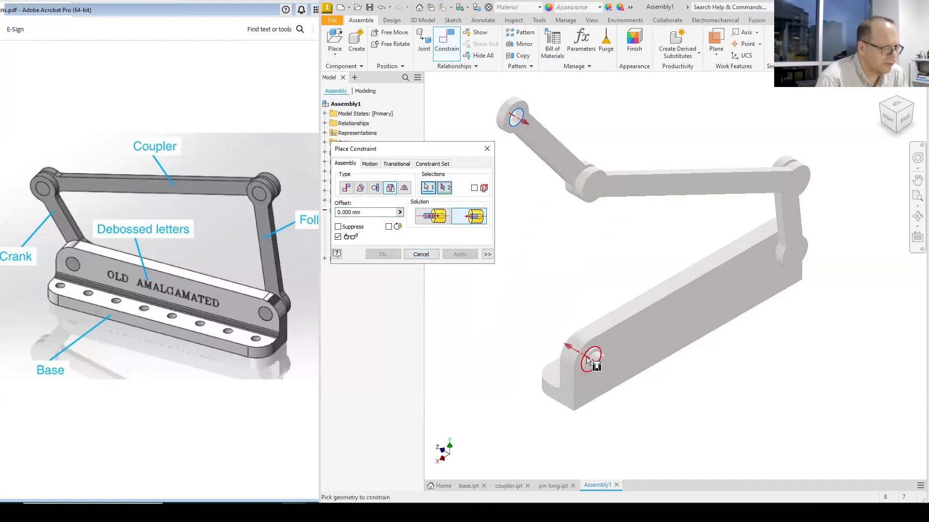
click(599, 363)
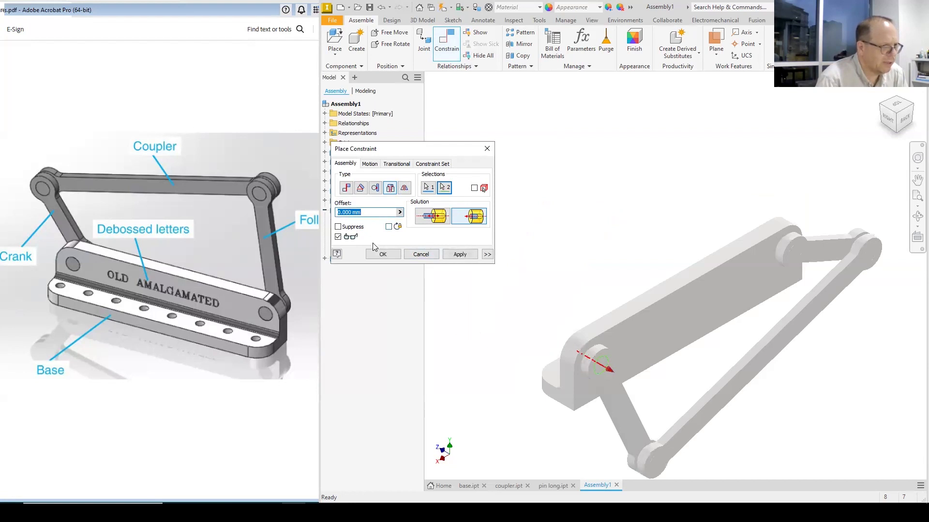
click(382, 255)
drag(767, 358, 702, 242)
drag(692, 414, 883, 329)
drag(844, 206, 724, 176)
drag(700, 349, 755, 209)
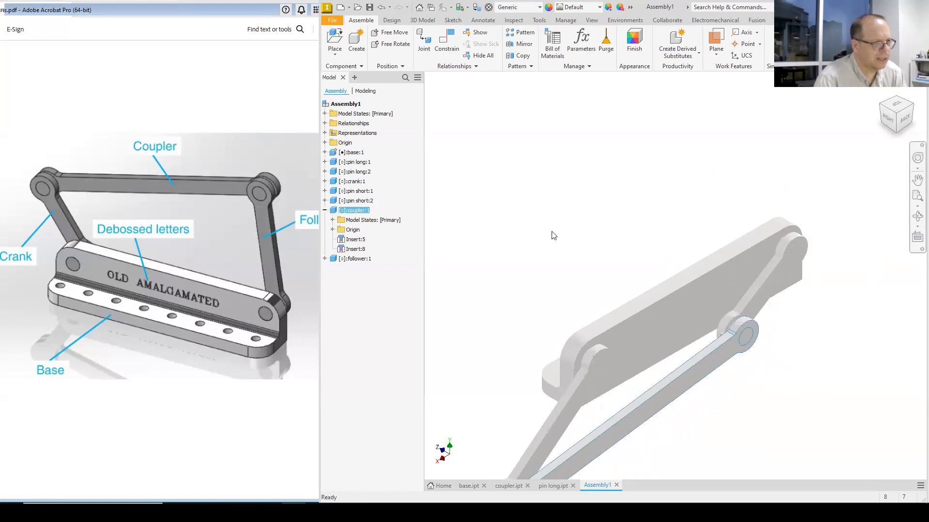
- Delete the Insert constraint between the follower and the base's long pin, and swing the coupler away from the base
click(325, 259)
right_click(358, 299)
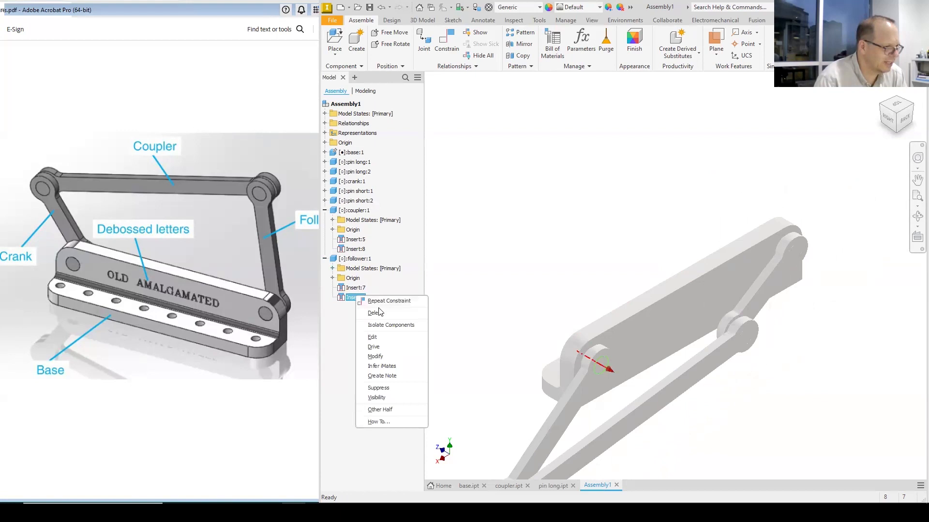
click(377, 303)
drag(651, 390, 671, 306)
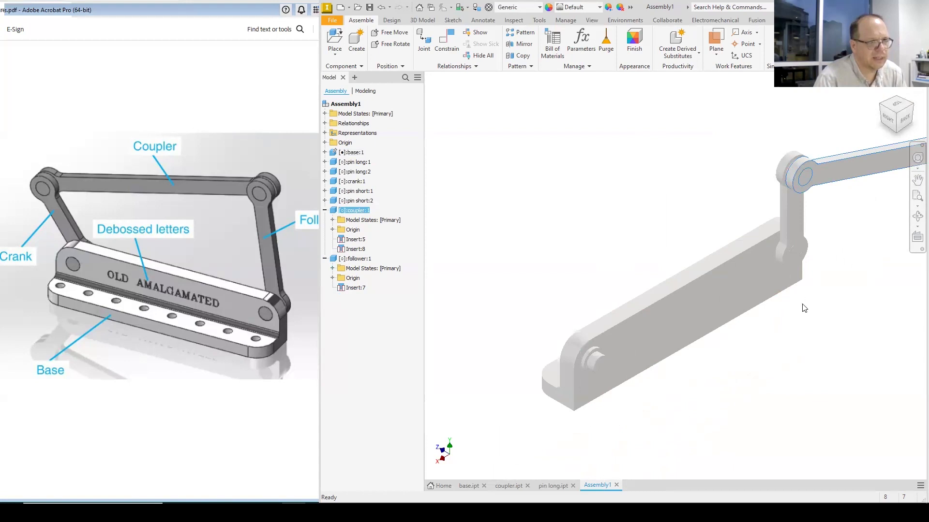
- Swing the crank, coupler and follower so the follower's free end hangs above the base's remaining long pin
scroll(803, 308, up, 5)
drag(905, 247, 771, 118)
drag(753, 170, 729, 199)
drag(763, 251, 734, 161)
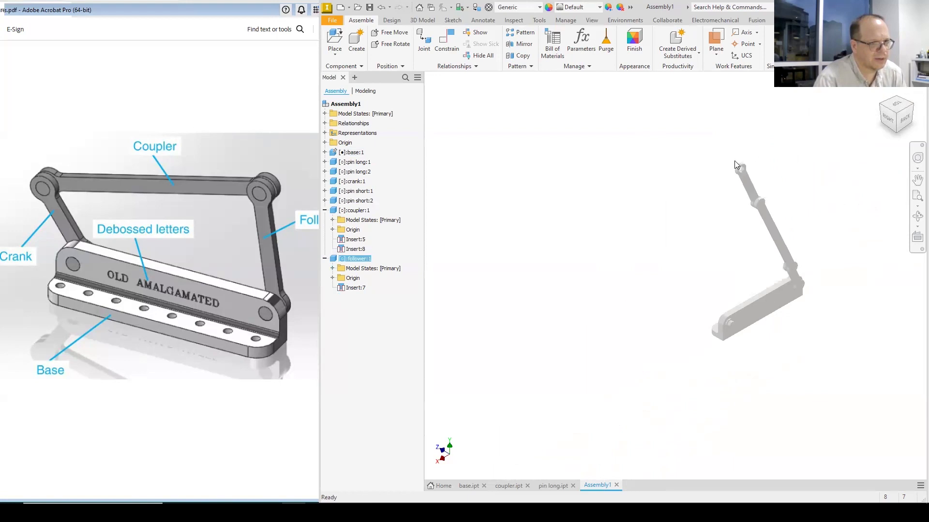
drag(721, 195, 713, 279)
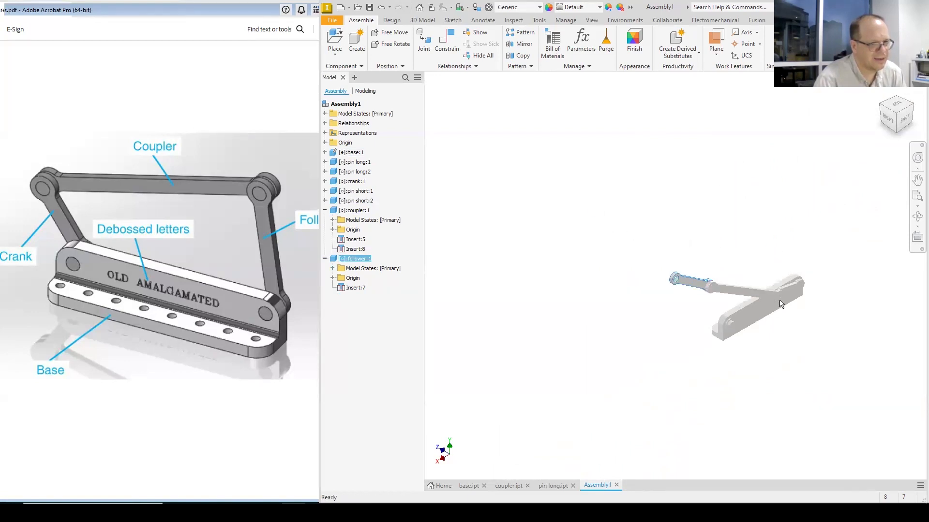
drag(796, 294, 803, 269)
drag(692, 265, 748, 231)
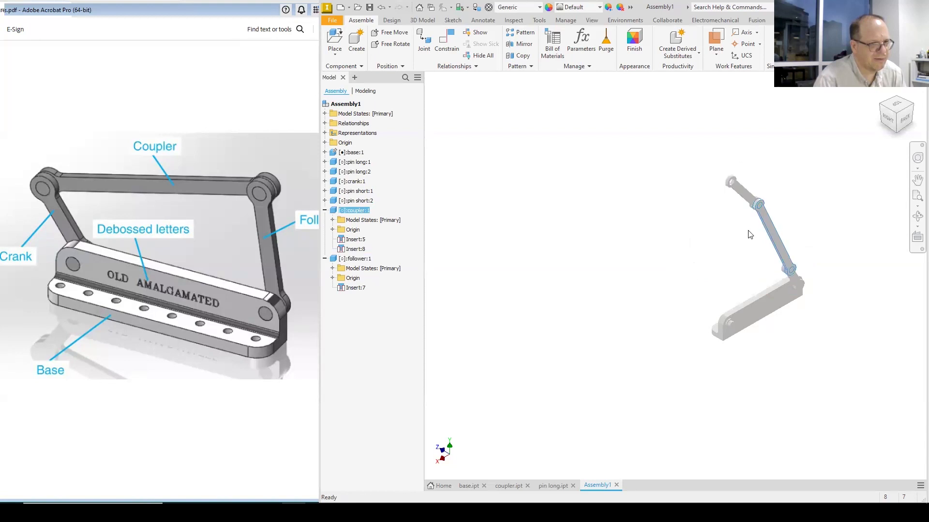
drag(735, 192, 704, 261)
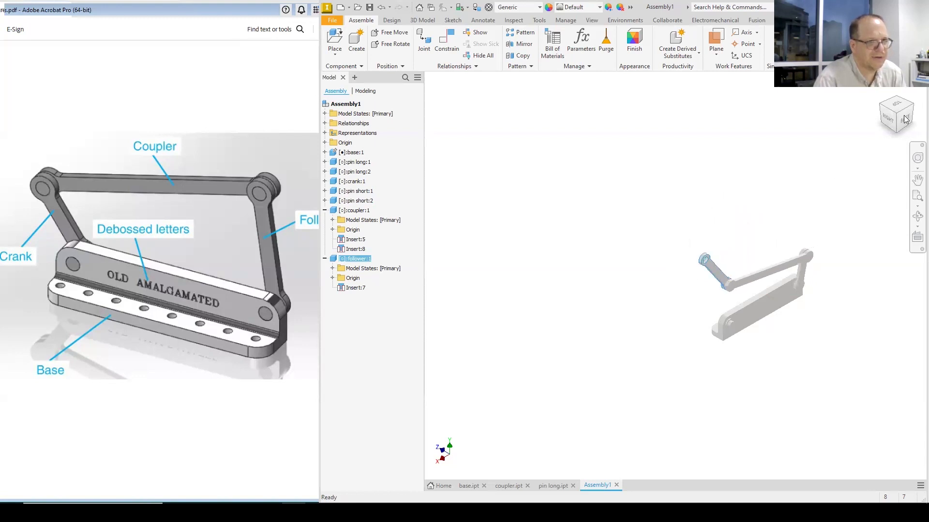
- Retry the aligned Insert constraint with 0 mm offset between the follower's free hole and the base's long pin, viewing from behind
click(881, 91)
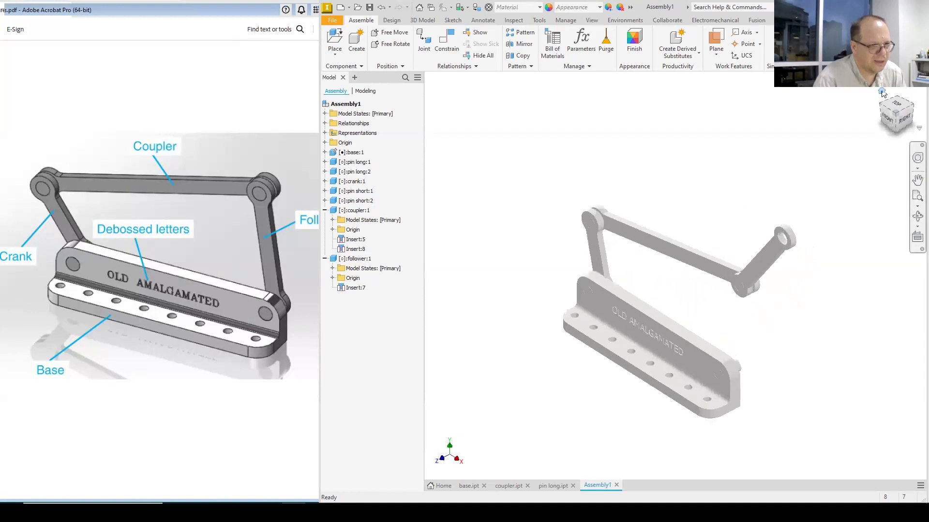
click(913, 103)
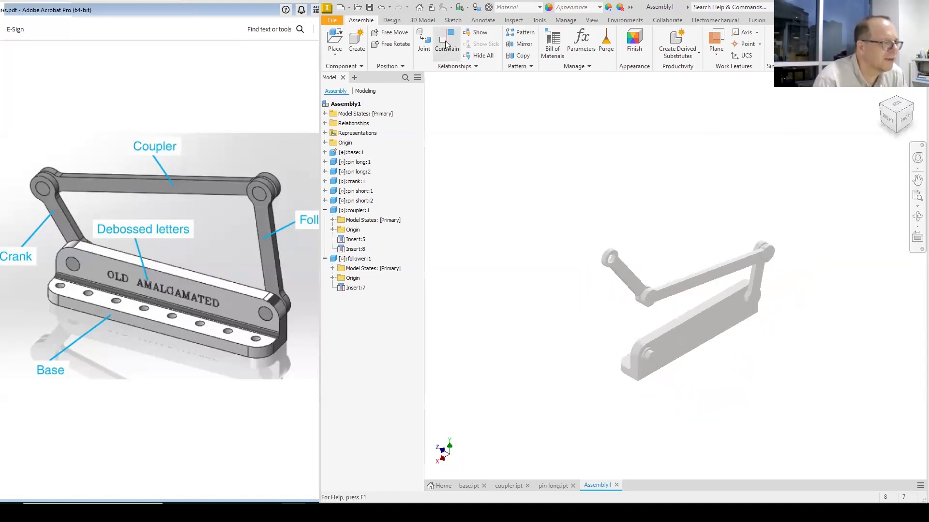
click(446, 44)
click(389, 191)
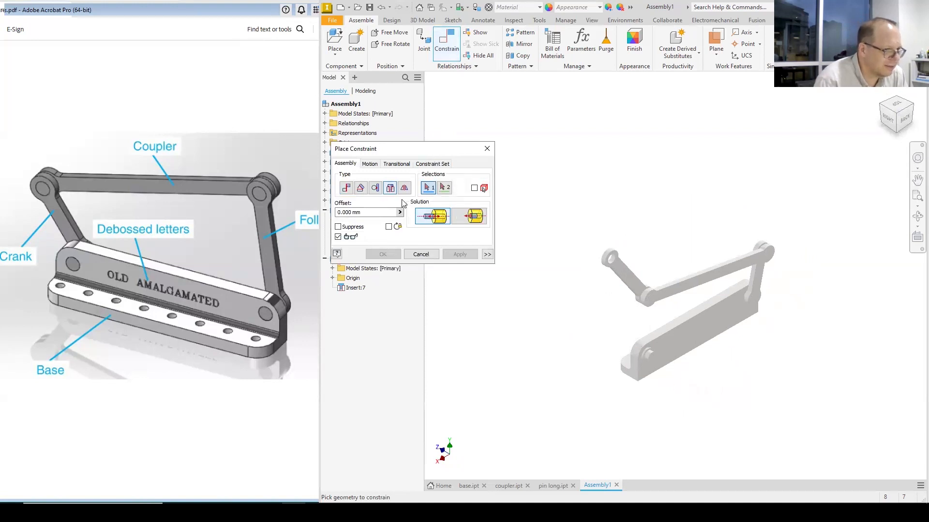
click(614, 265)
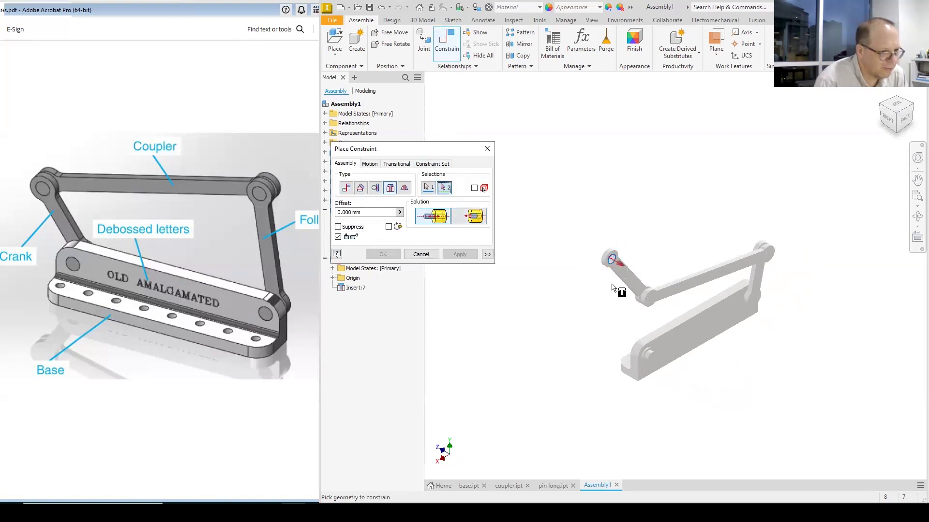
click(653, 363)
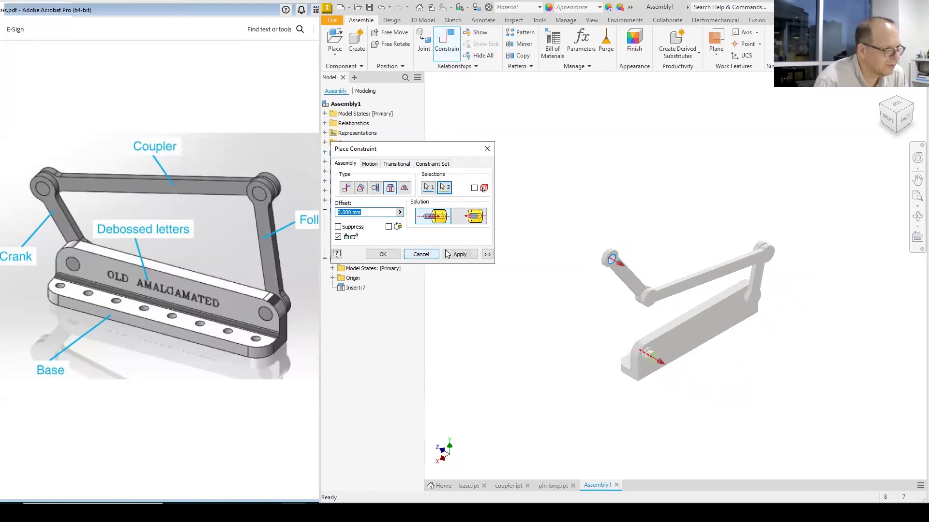
click(472, 218)
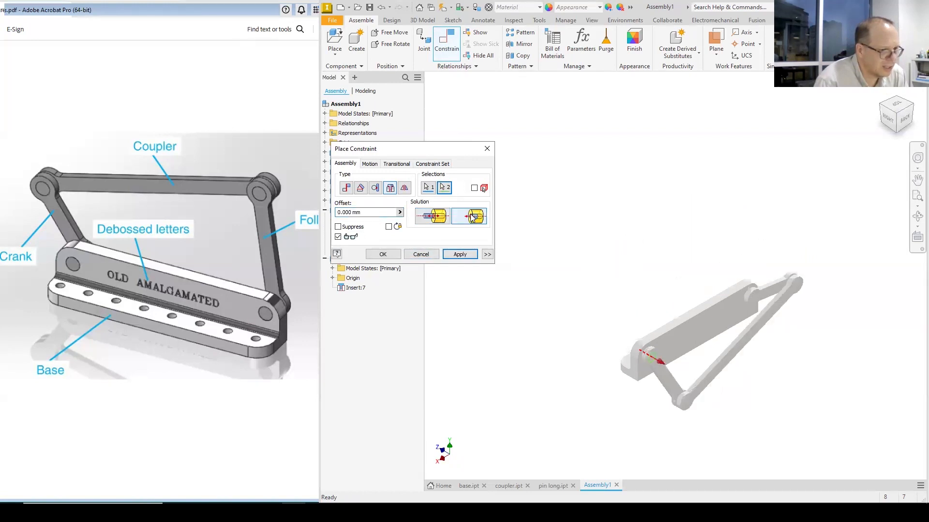
click(458, 255)
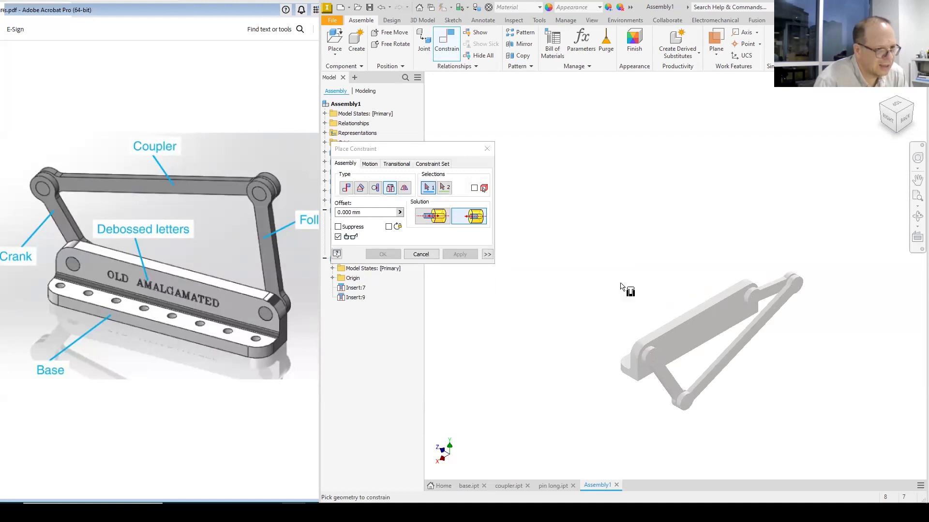
click(420, 255)
- Swing the closed linkage by its links to test its motion and try to bring the coupler above the base
drag(720, 385, 618, 339)
drag(623, 388, 608, 377)
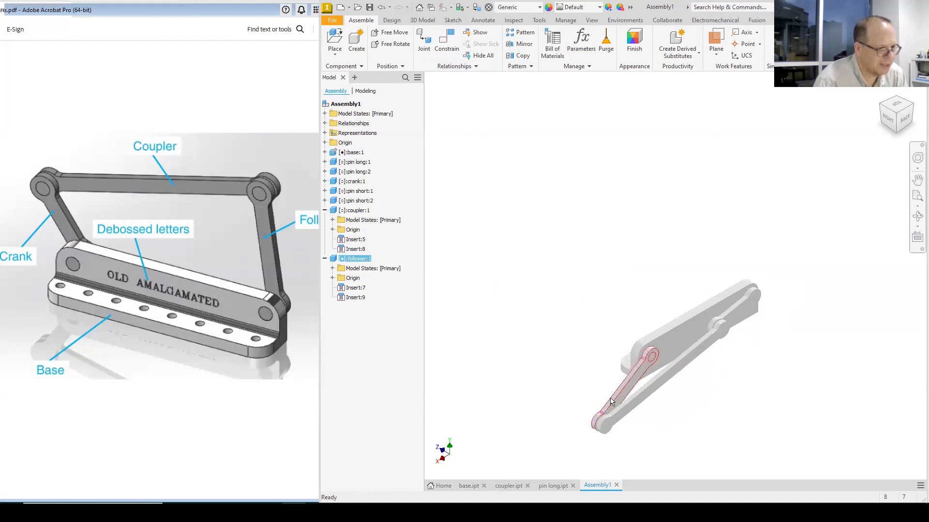
drag(576, 362, 711, 332)
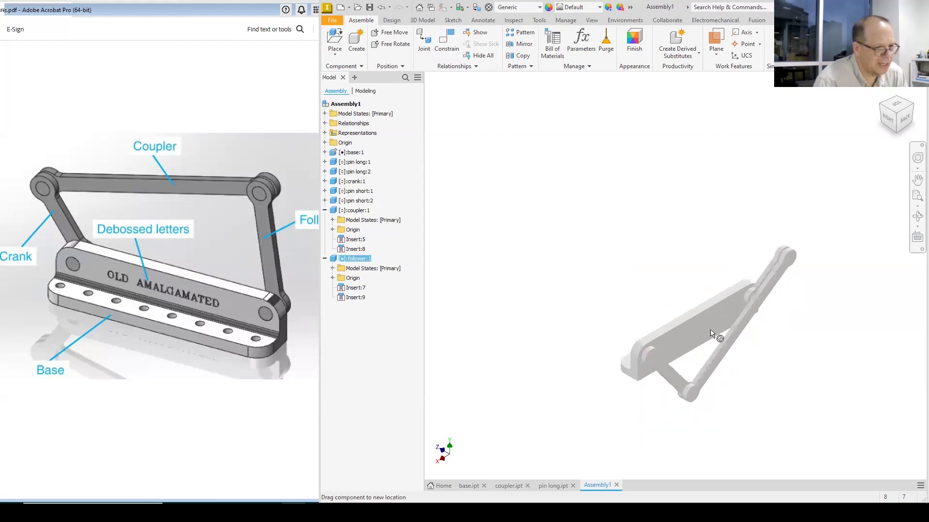
mouse_move(736, 267)
mouse_down()
mouse_move(787, 269)
mouse_move(632, 228)
mouse_move(739, 276)
mouse_up()
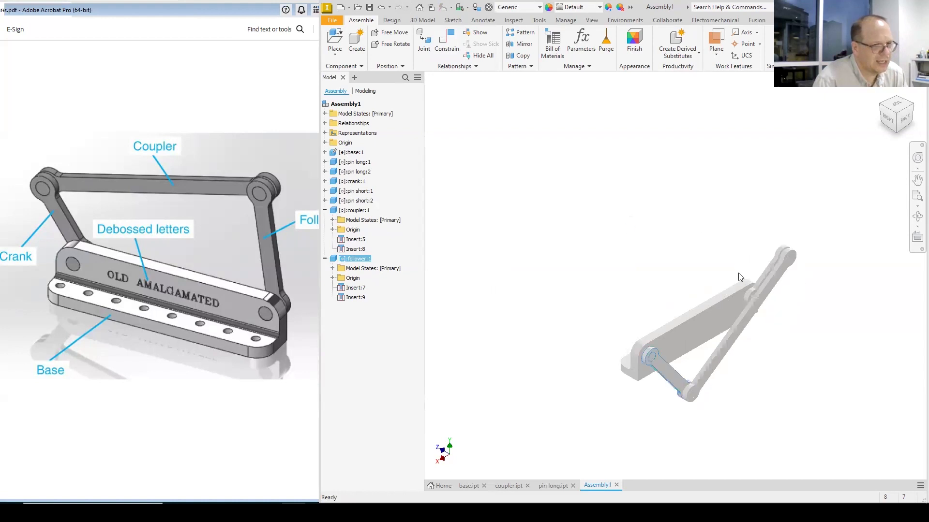
- Delete the follower's Insert constraint to the base again, and raise the coupler so both side links stand above the base
right_click(356, 298)
click(372, 317)
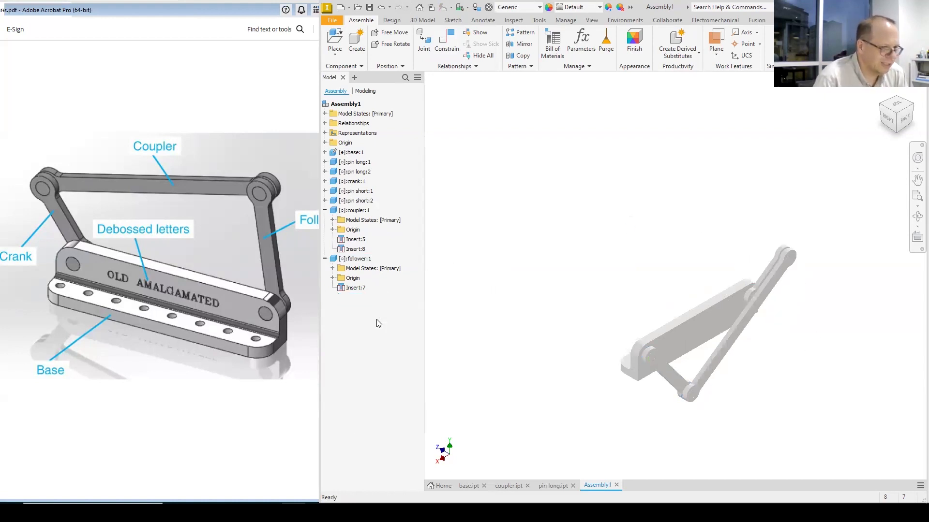
drag(706, 375, 634, 303)
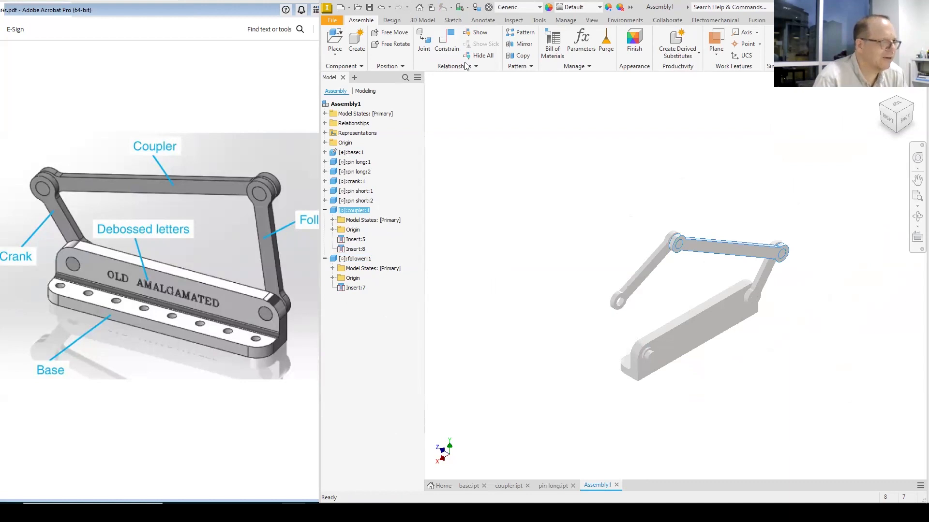
- Join the raised follower's free hole to the base's remaining long pin with an aligned Insert constraint, 0 mm offset
click(447, 41)
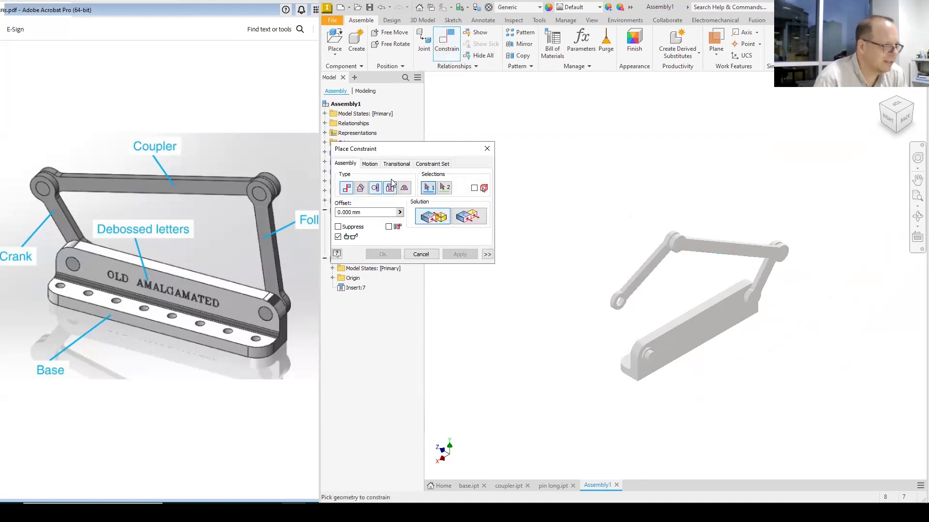
click(391, 187)
click(621, 304)
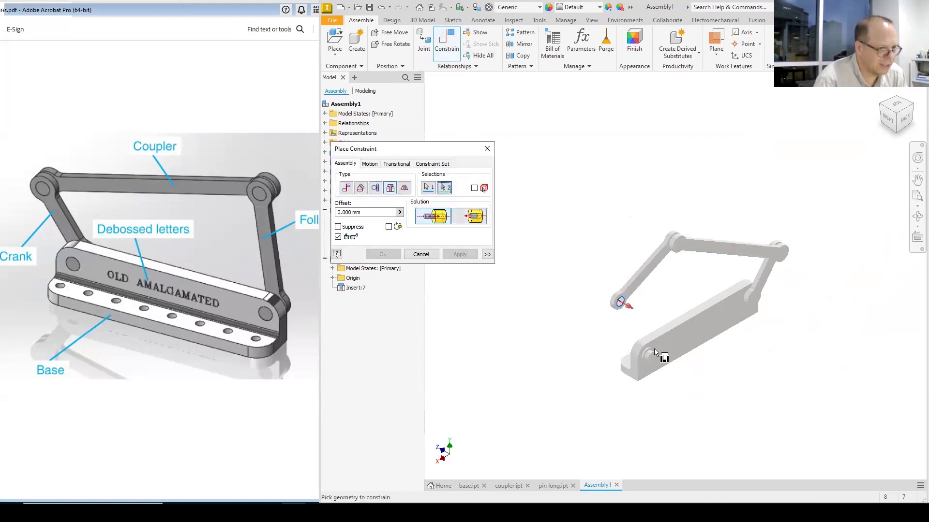
click(653, 356)
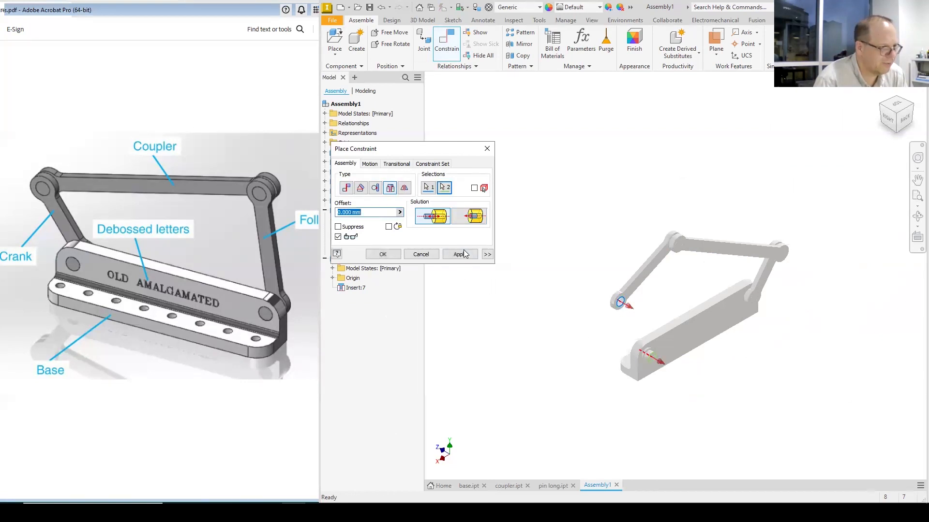
click(468, 217)
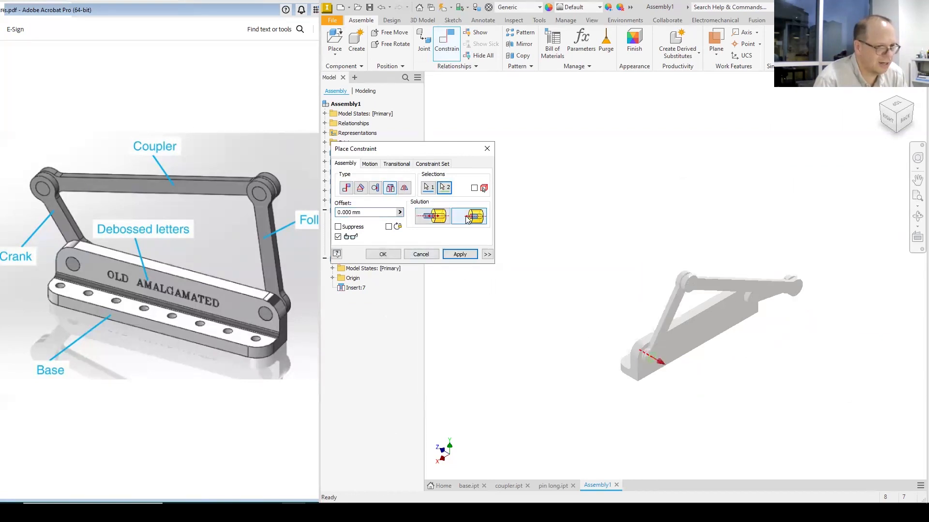
click(383, 254)
- Swing the closed linkage into the upright pose of the drawing, with the coupler above the base, and show its lettered front
drag(704, 269, 744, 249)
click(882, 111)
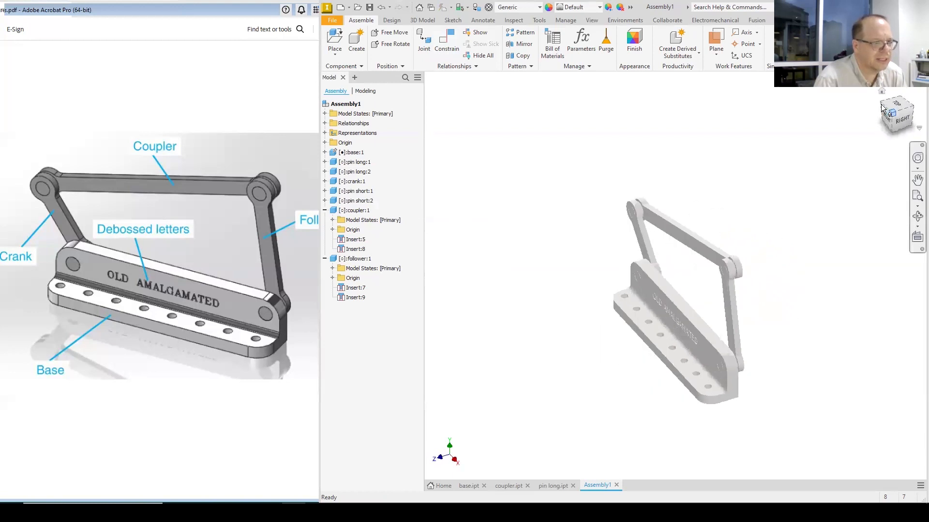
drag(694, 244, 680, 169)
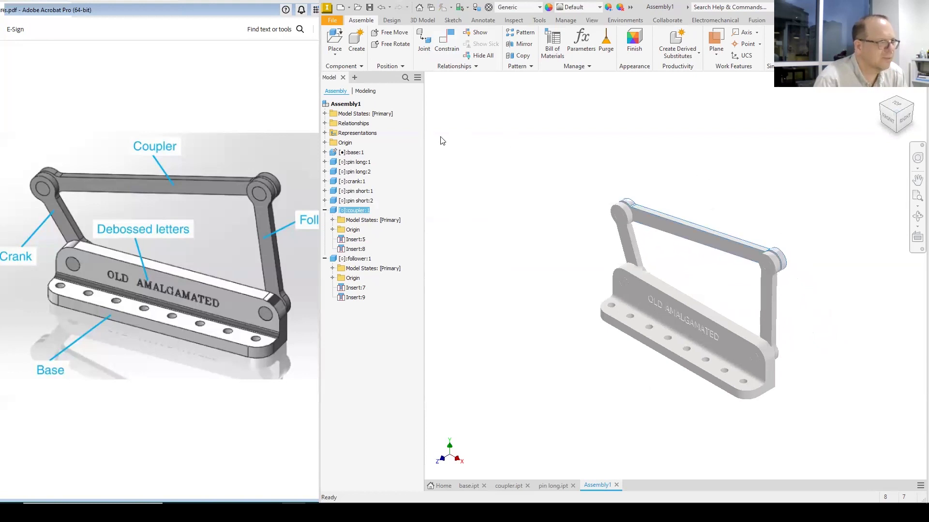
- Constrain the follower's narrow outer side face to the base's end face with a directed Angle constraint of 0 deg
click(446, 50)
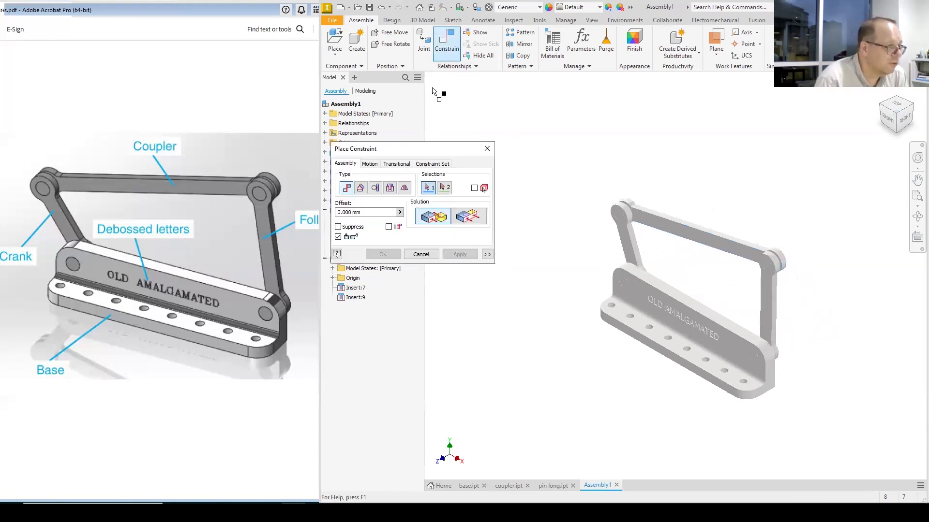
click(361, 190)
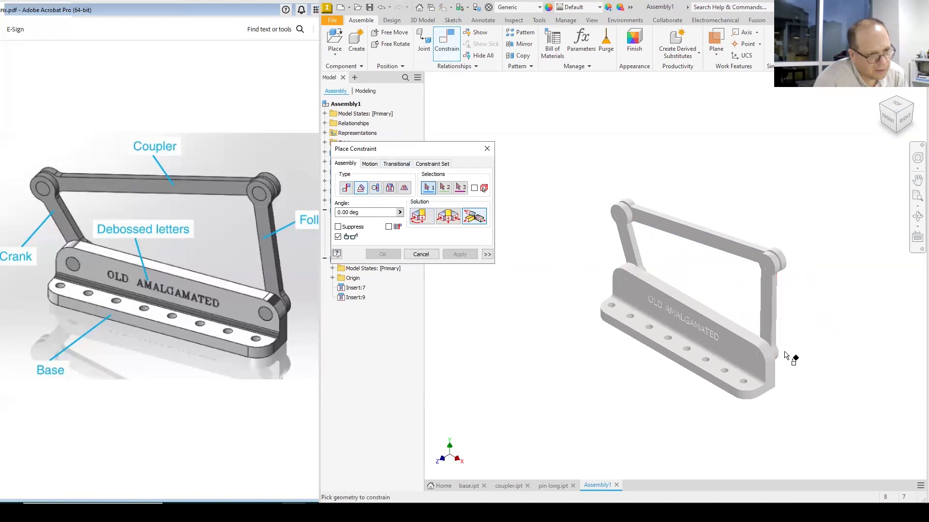
scroll(786, 356, down, 5)
click(748, 281)
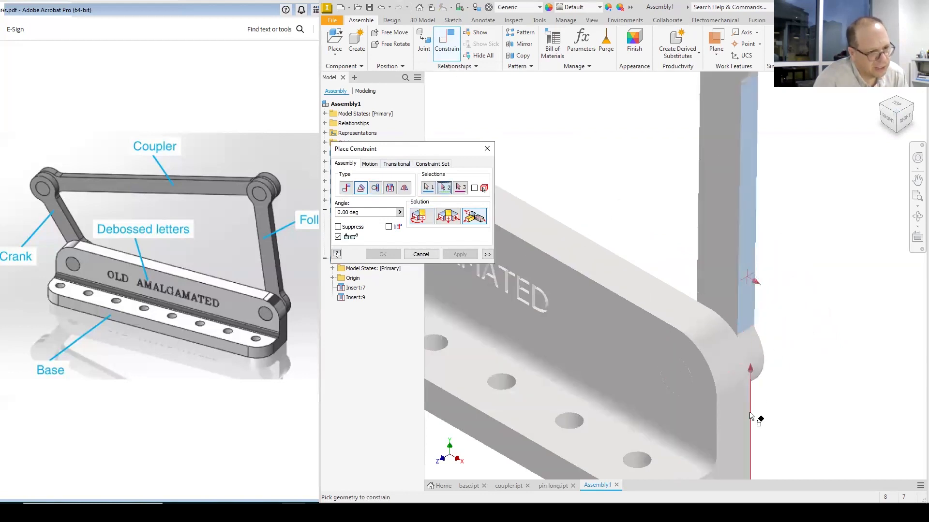
click(739, 439)
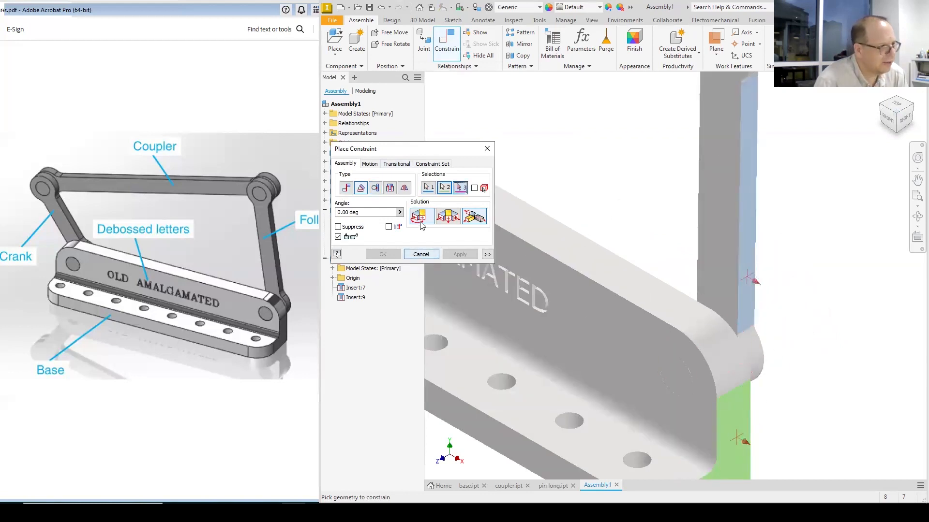
click(389, 255)
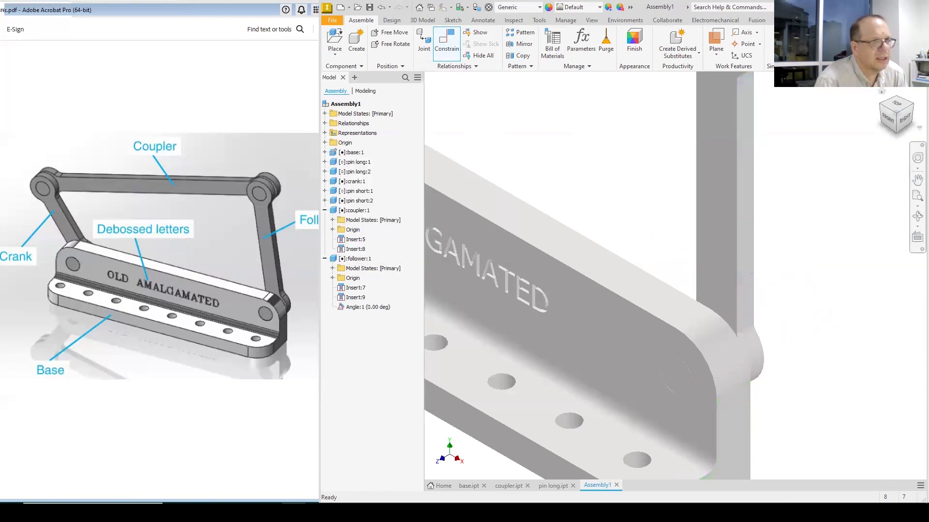
click(882, 92)
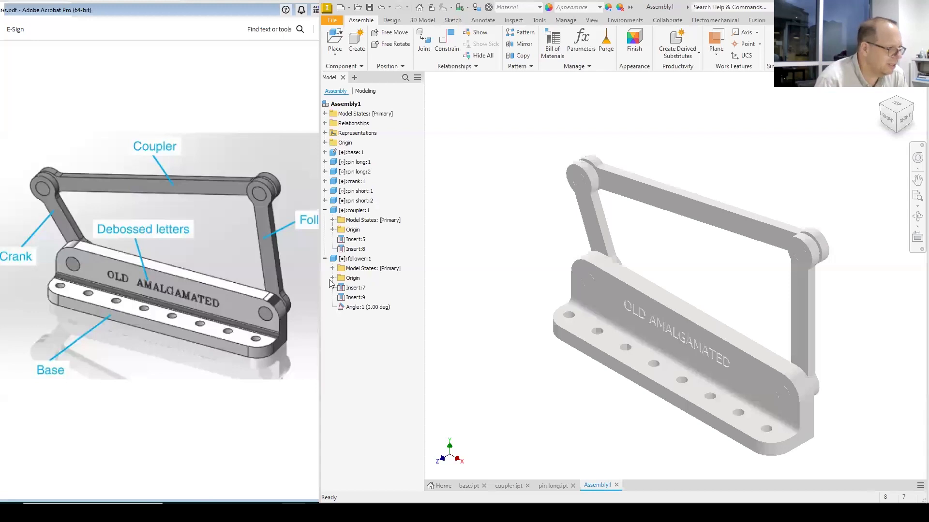
- Try to drive the follower's angle constraint from 0 to 360 deg
click(326, 260)
click(325, 211)
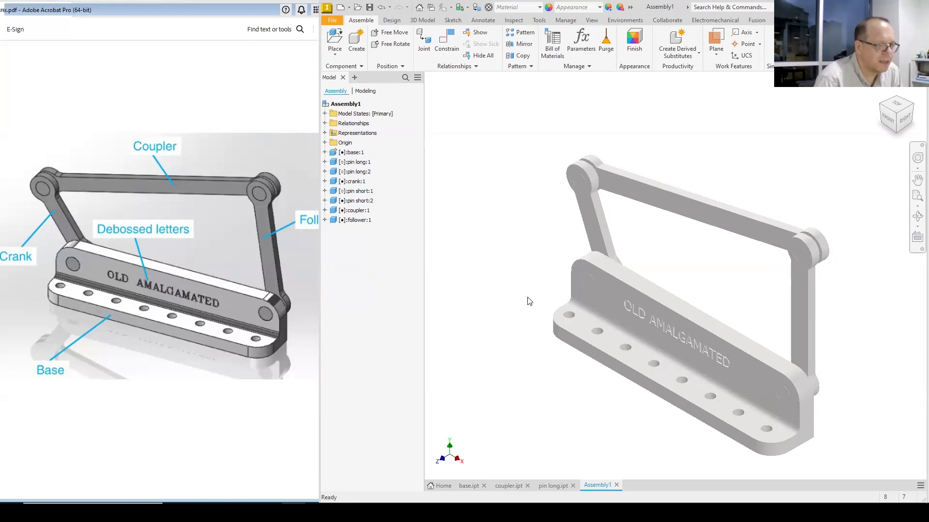
click(325, 220)
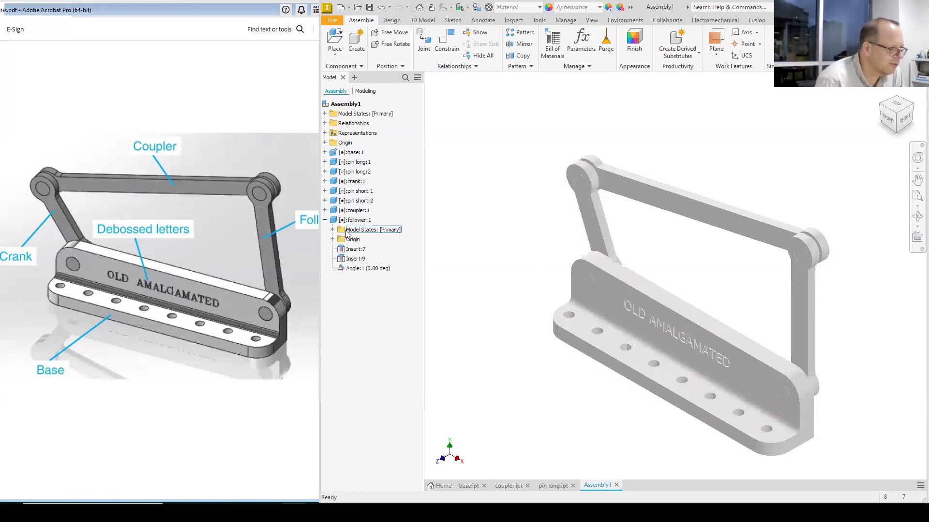
right_click(361, 271)
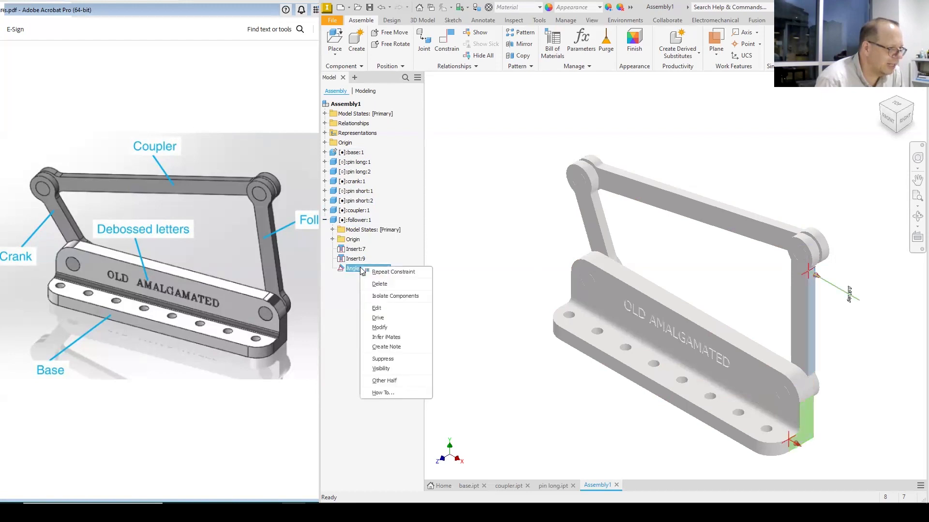
click(378, 318)
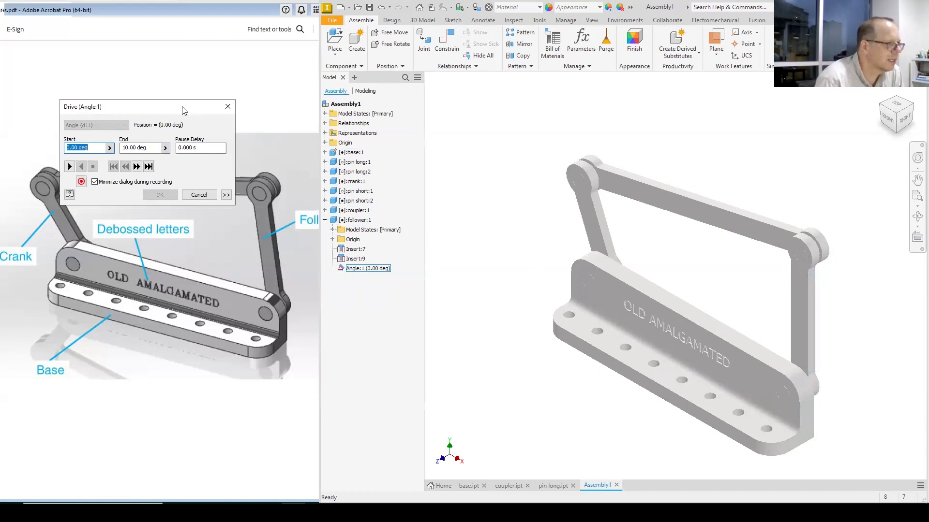
drag(184, 111, 385, 86)
drag(359, 124, 318, 125)
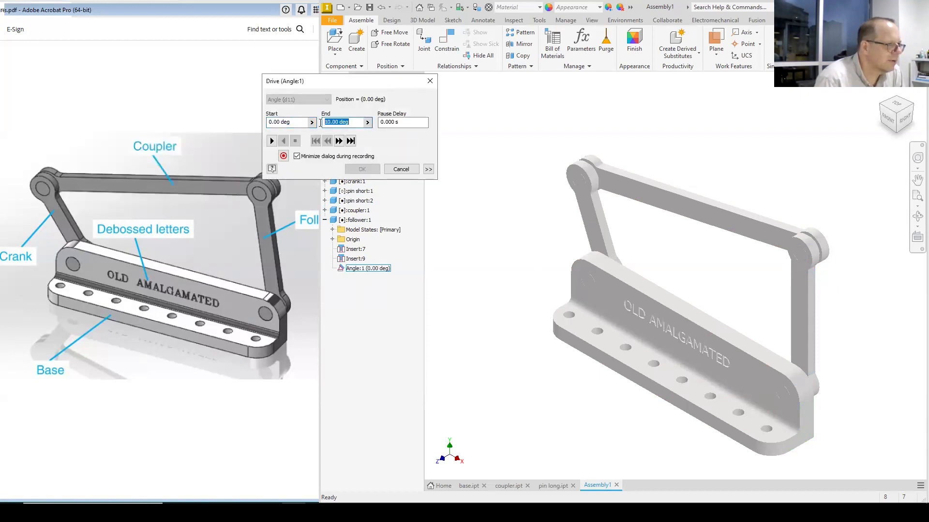
text(360)
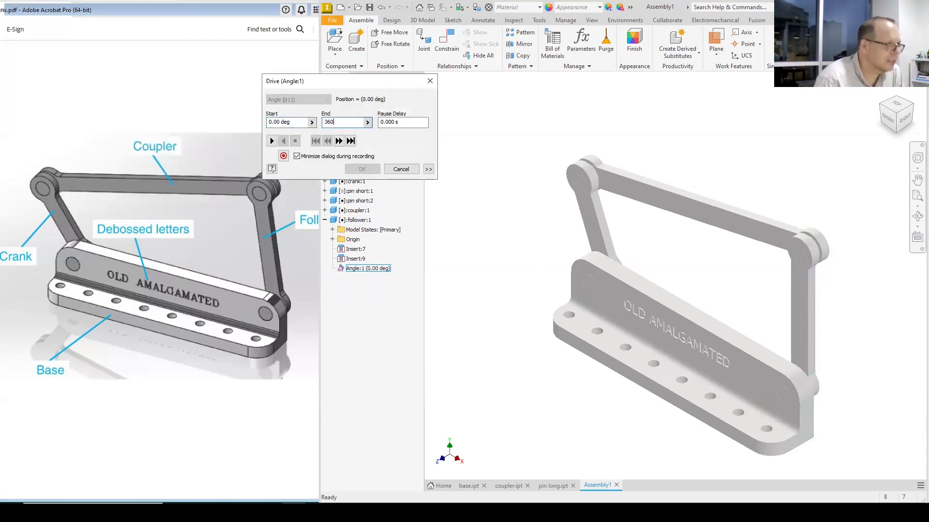
click(271, 141)
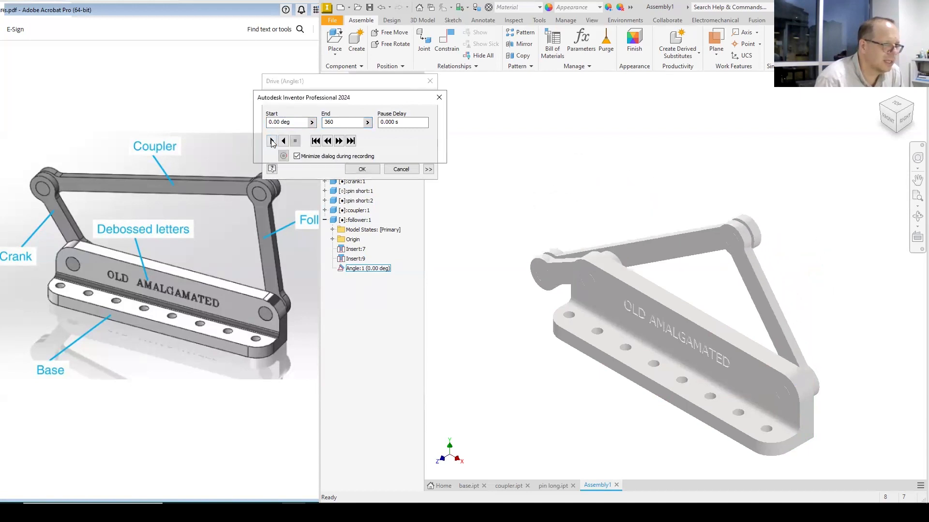
click(385, 154)
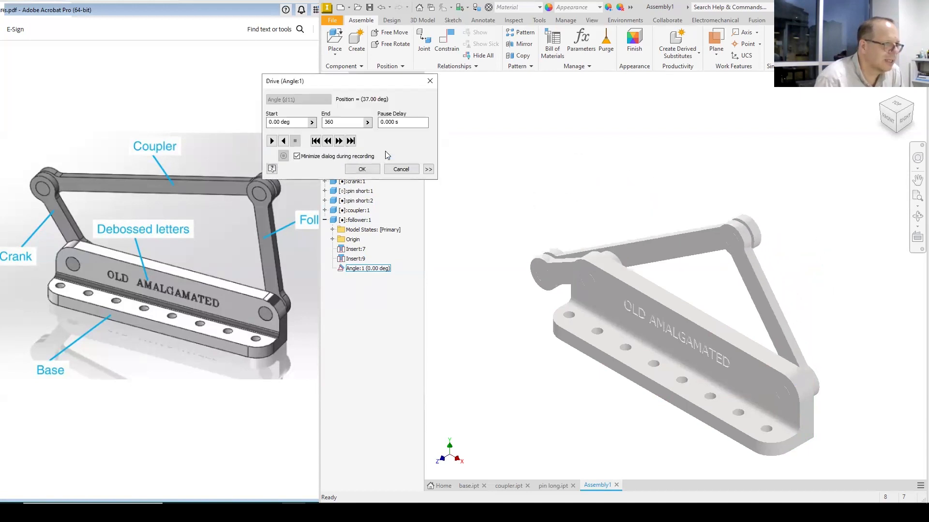
click(372, 168)
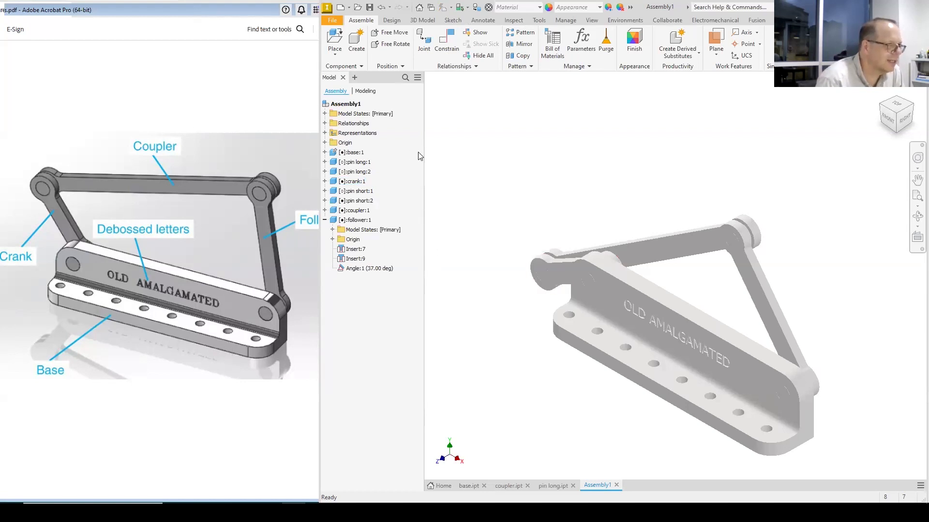
- Delete the follower's angle constraint to the base
click(640, 250)
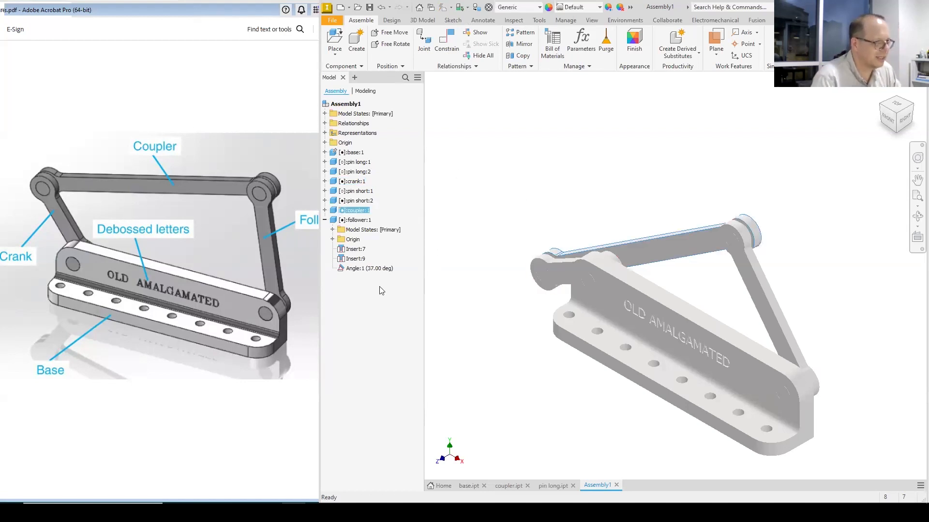
click(377, 269)
right_click(386, 269)
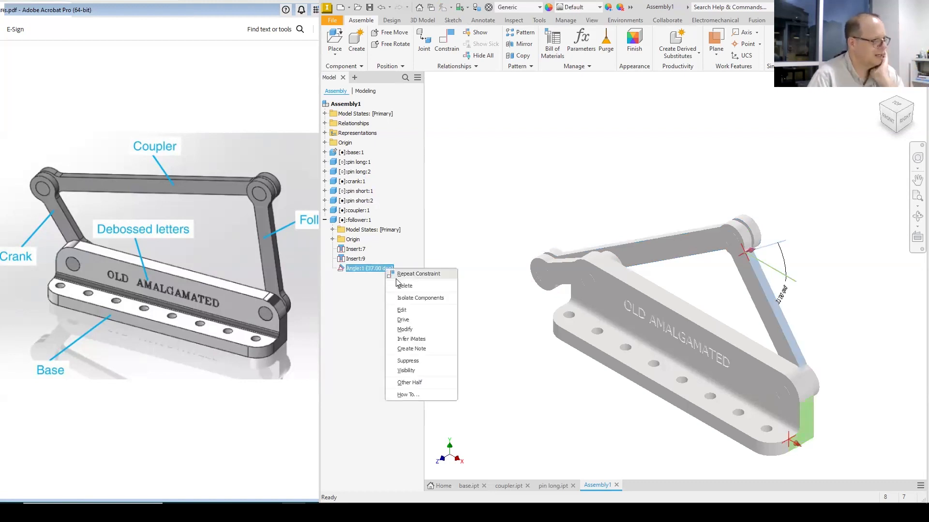
click(404, 286)
- Swing the freed linkage upright with the coupler above the base, and turn the view to the crank's end of the assembly
drag(655, 242, 501, 195)
drag(779, 278, 648, 245)
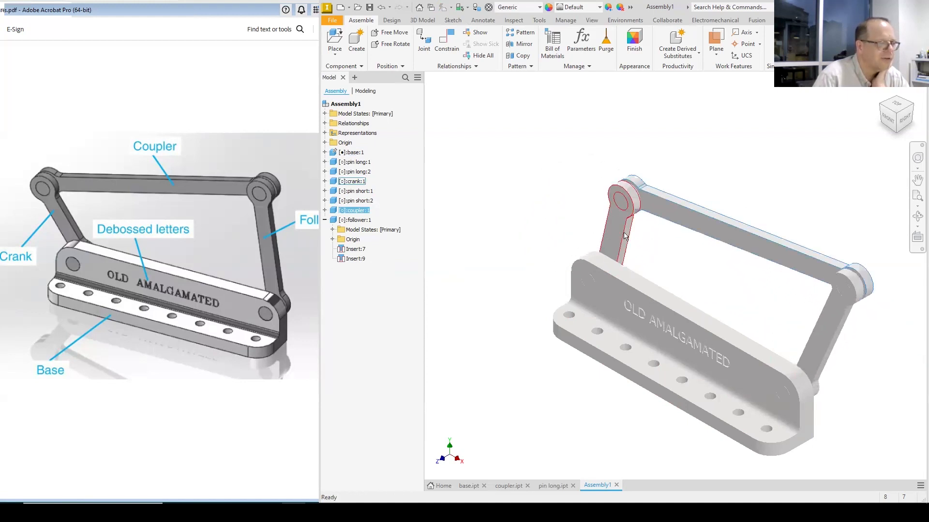
click(880, 109)
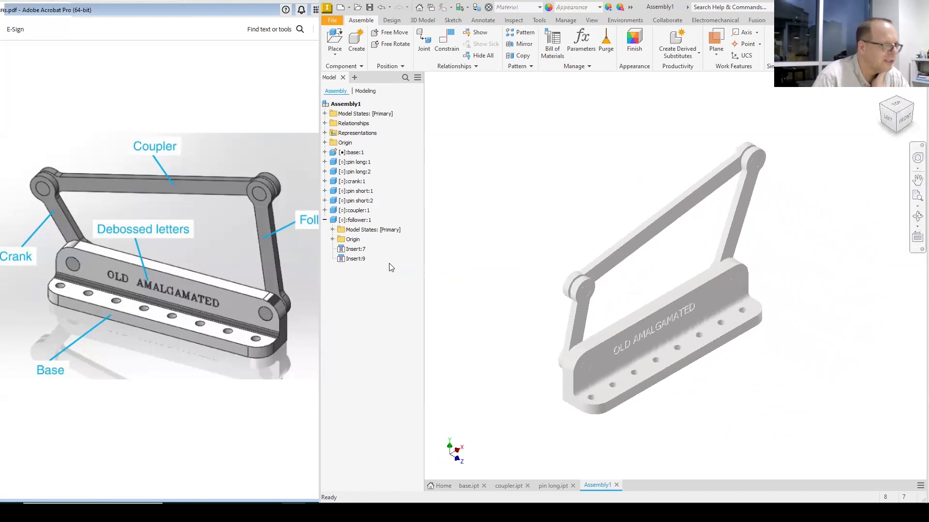
- Constrain the crank's narrow outer side face to the base's end face with a directed Angle constraint of 0 deg
click(446, 42)
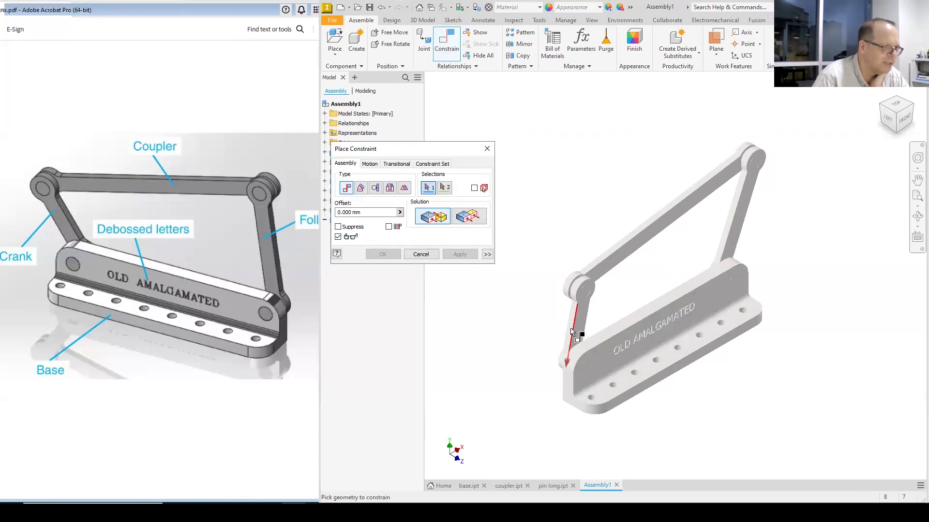
click(360, 187)
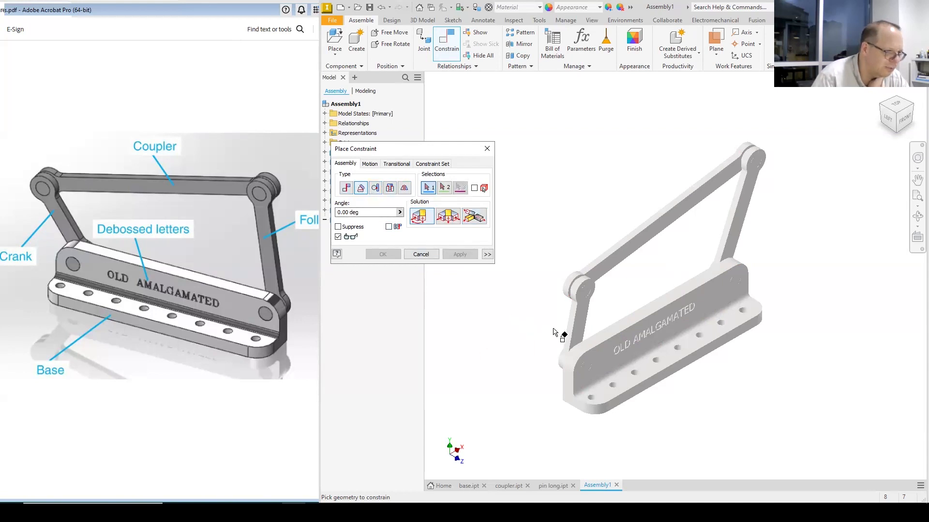
scroll(571, 337, down, 5)
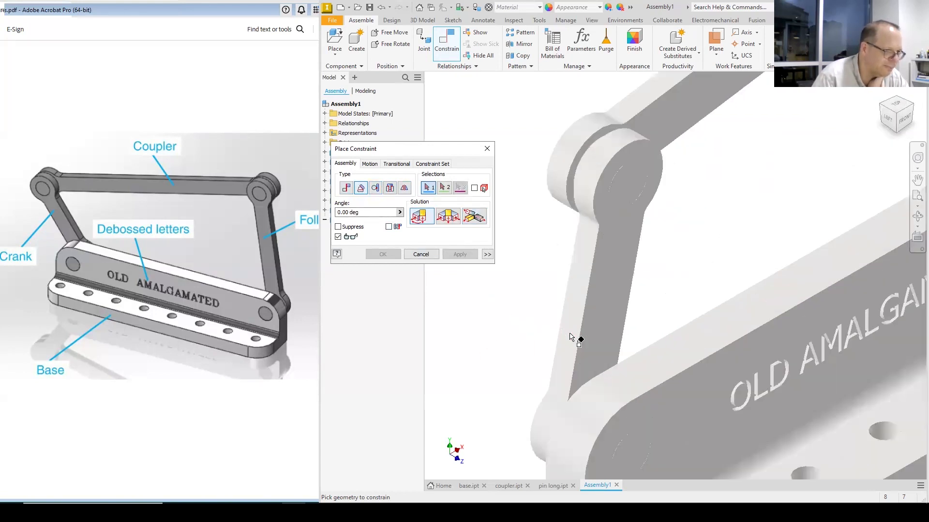
click(574, 332)
scroll(551, 392, down, 2)
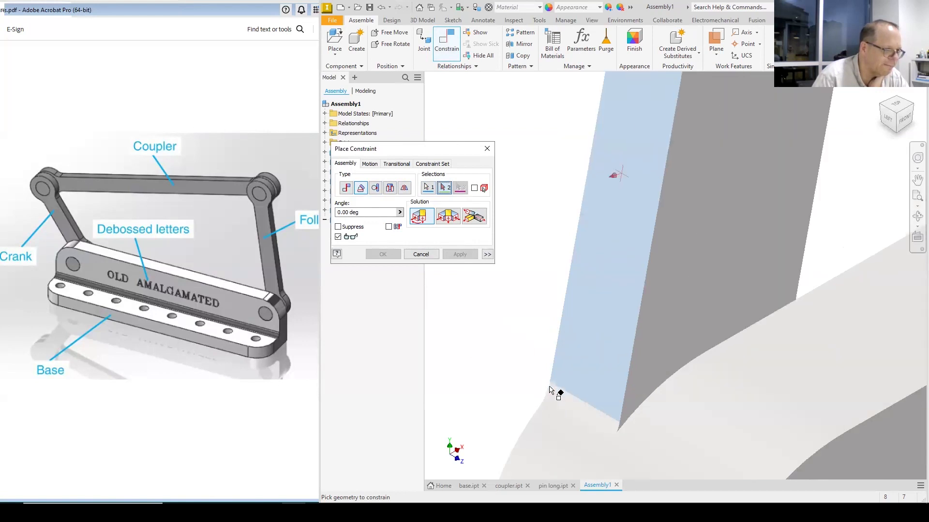
scroll(554, 416, up, 4)
click(559, 458)
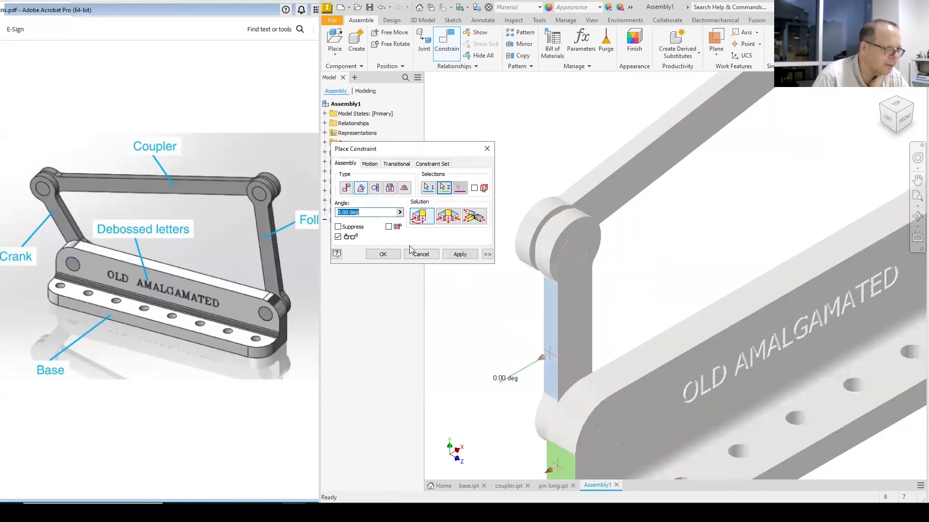
click(383, 255)
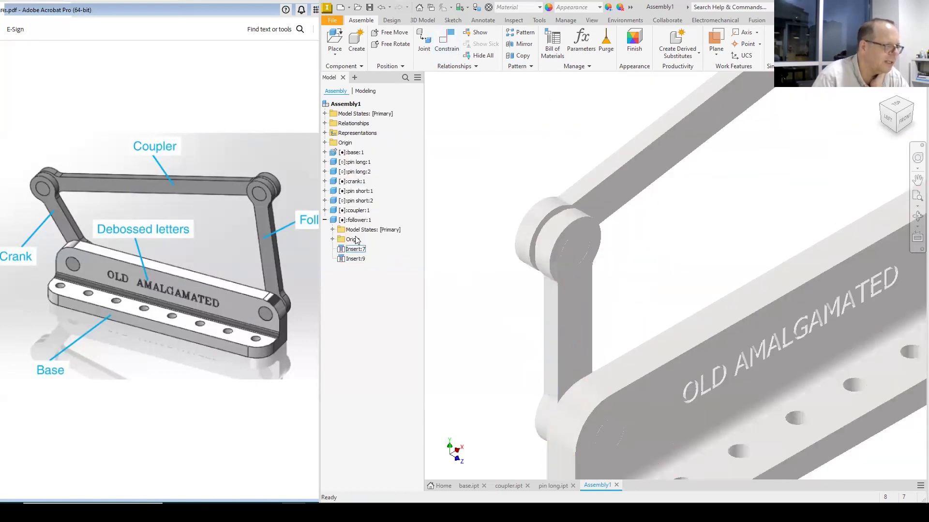
- Drive the crank's angle constraint from 0 to 360 deg while showing the whole linkage in the home view
click(325, 220)
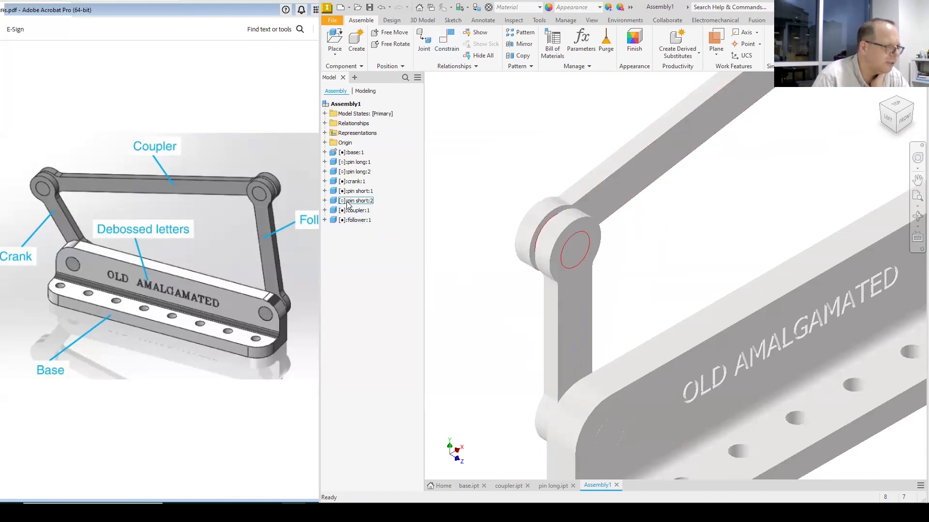
click(331, 182)
click(325, 181)
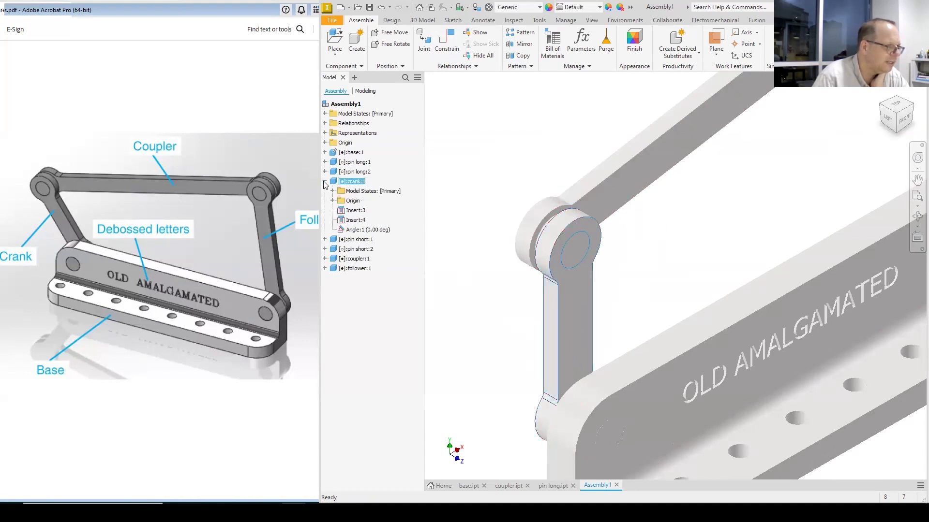
right_click(372, 231)
click(400, 285)
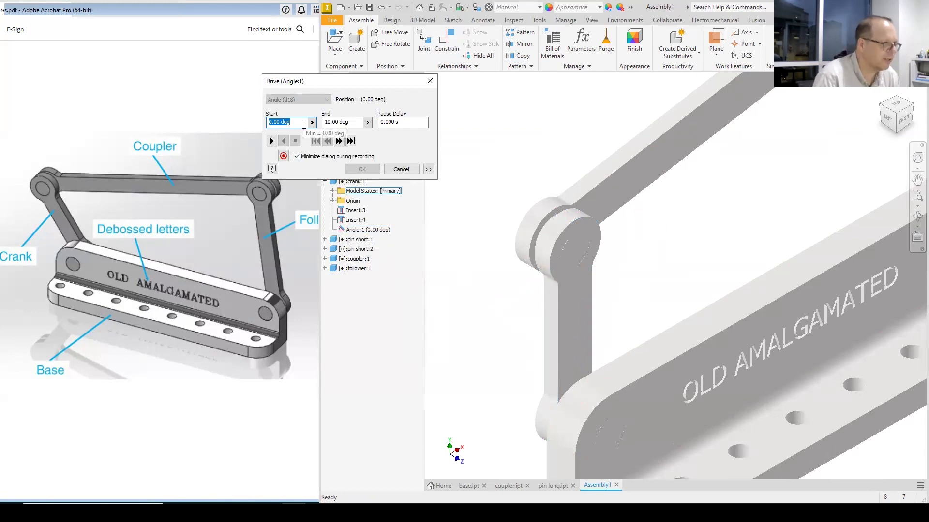
key(Tab)
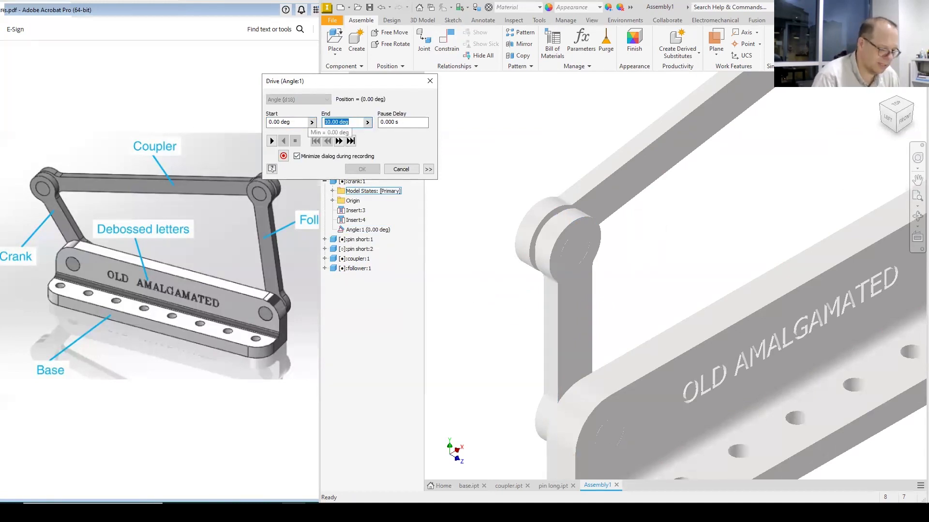
text(360)
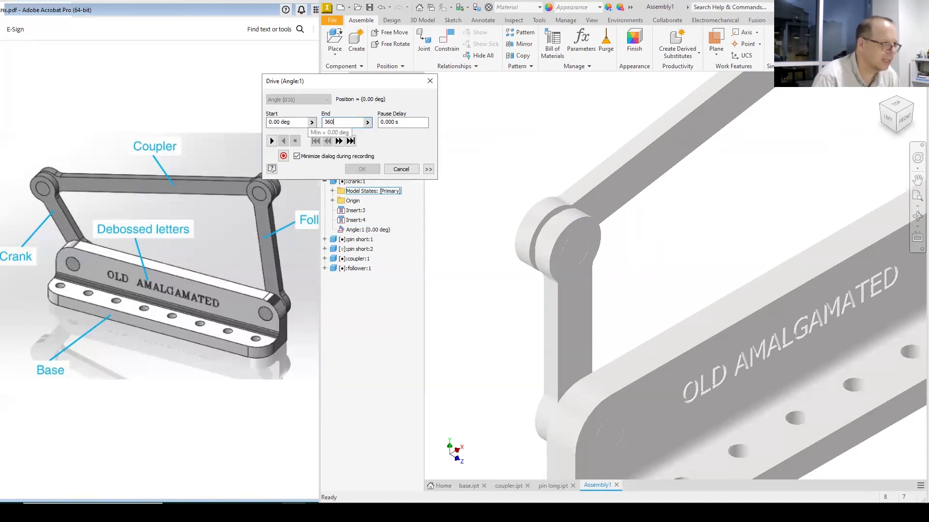
click(270, 141)
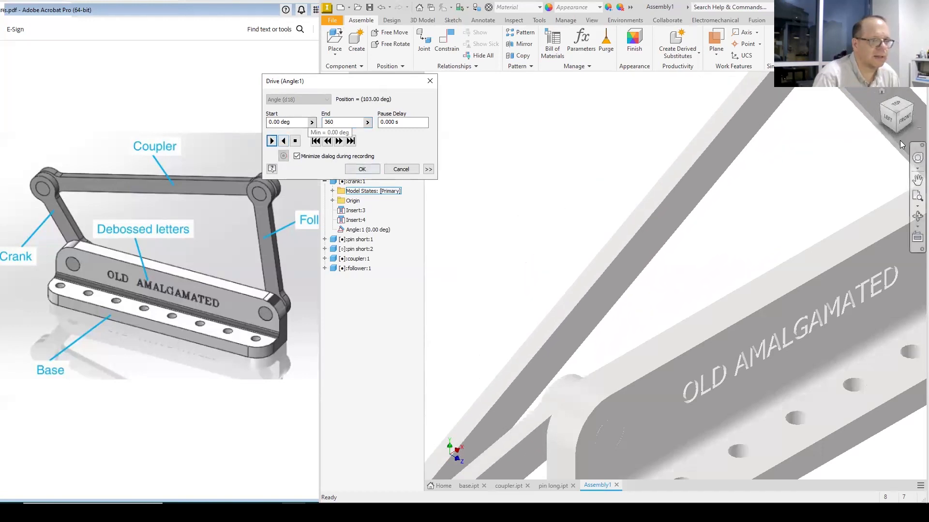
click(881, 91)
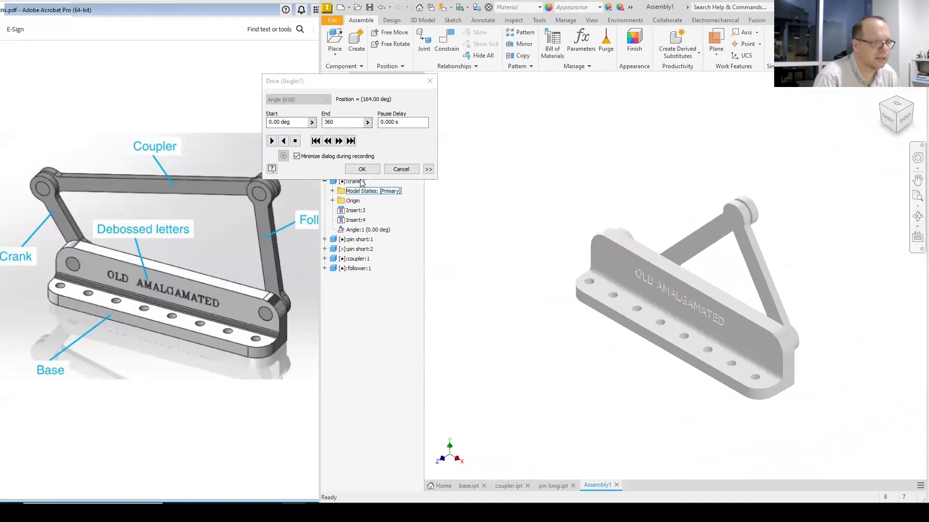
- Set the drive's increment to 5 deg with 2 start-to-end repetitions, and play the crank's motion again
click(429, 169)
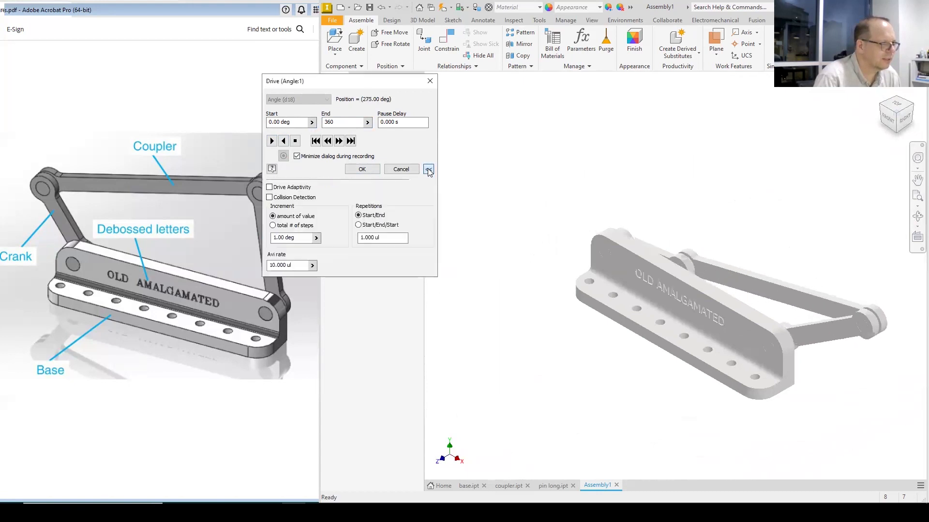
drag(297, 237, 268, 242)
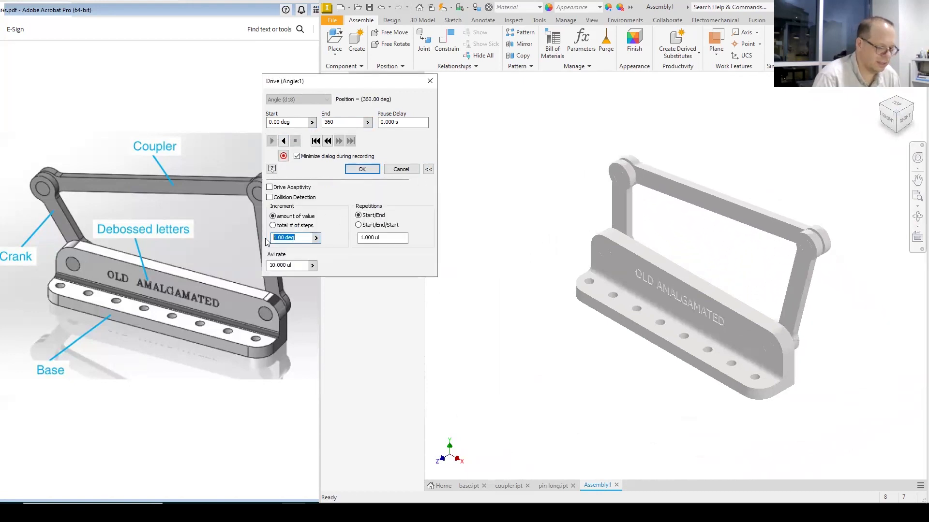
click(272, 142)
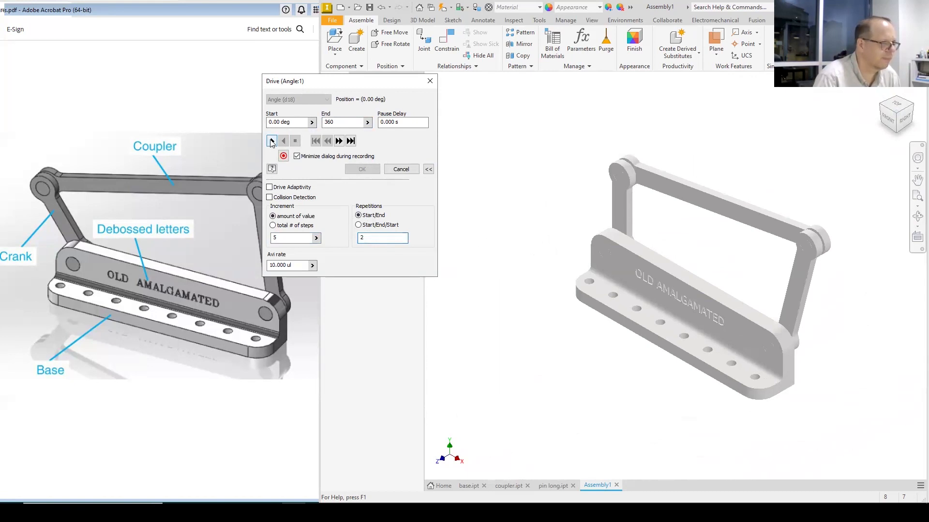
- Preview the crank's driven motion forward and in reverse, ending at the start position
click(272, 142)
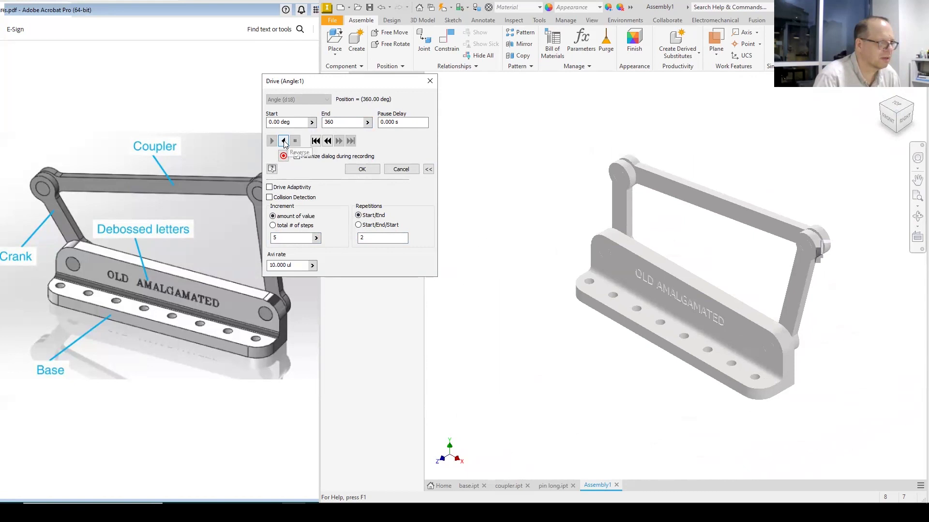
click(284, 142)
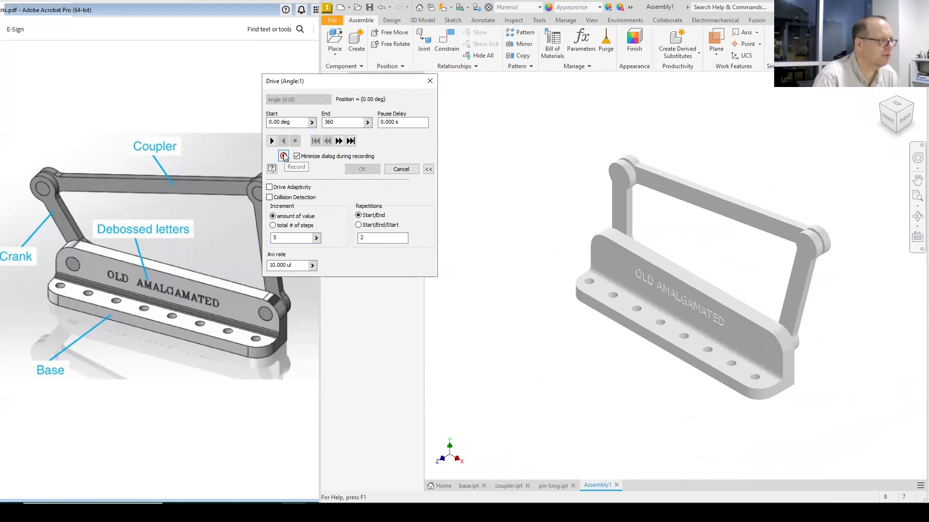
- Set up a recording of the drive as constraint.wmv in the example 3 folder under lecture #14 constraints, temp
click(284, 156)
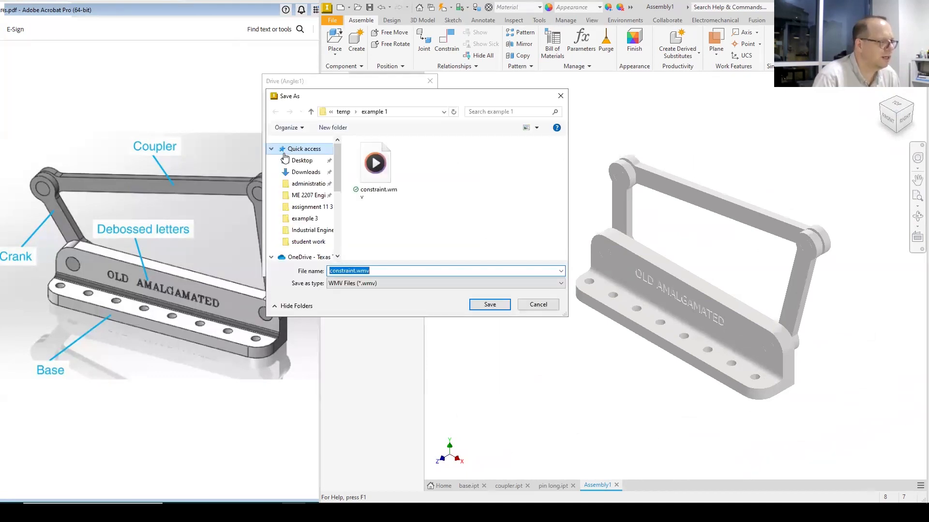
click(395, 111)
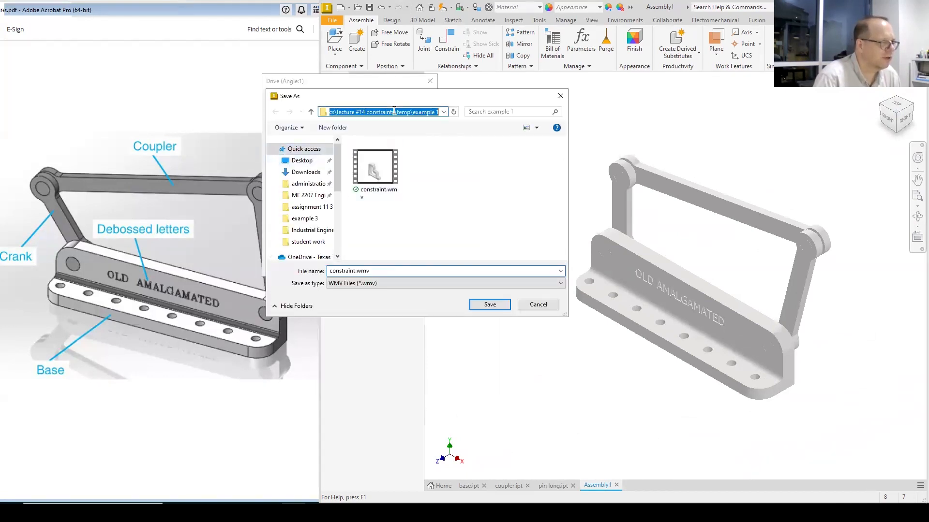
click(310, 111)
click(311, 112)
click(311, 112)
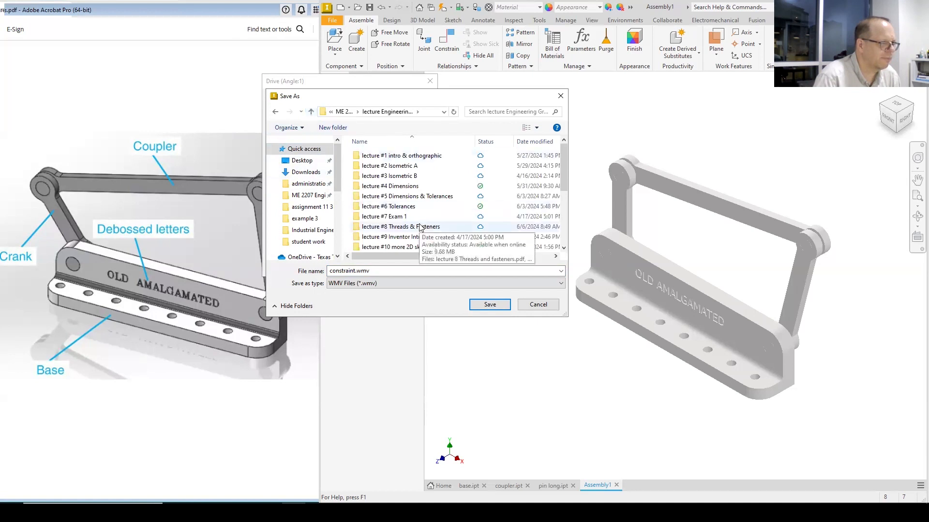
scroll(421, 228, down, 3)
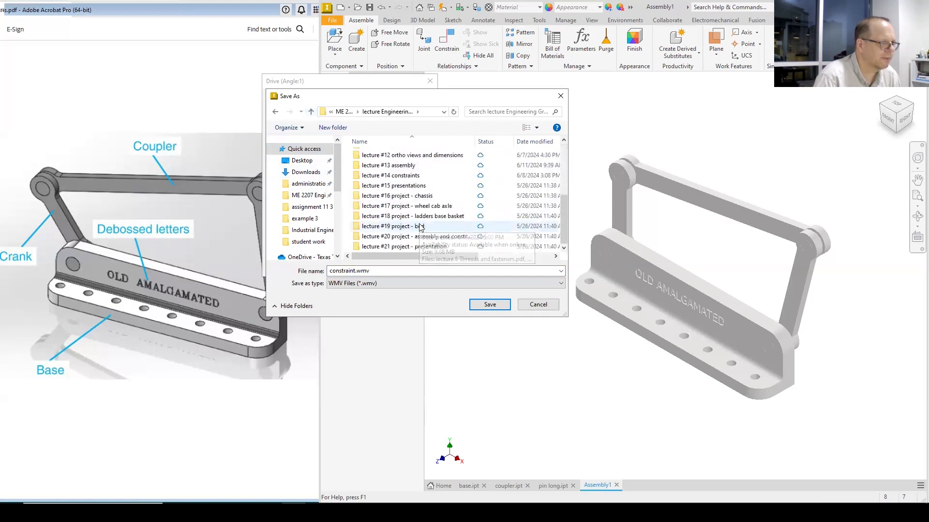
double_click(414, 176)
double_click(369, 187)
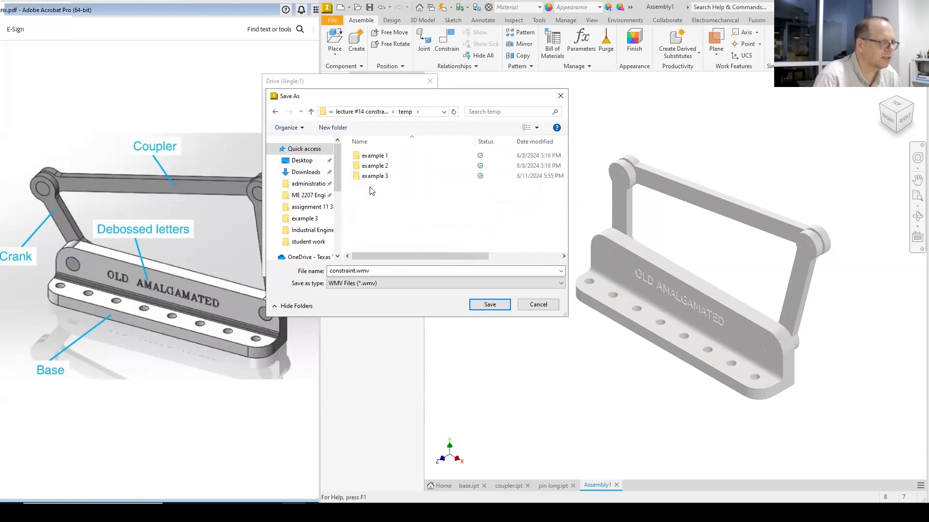
double_click(375, 177)
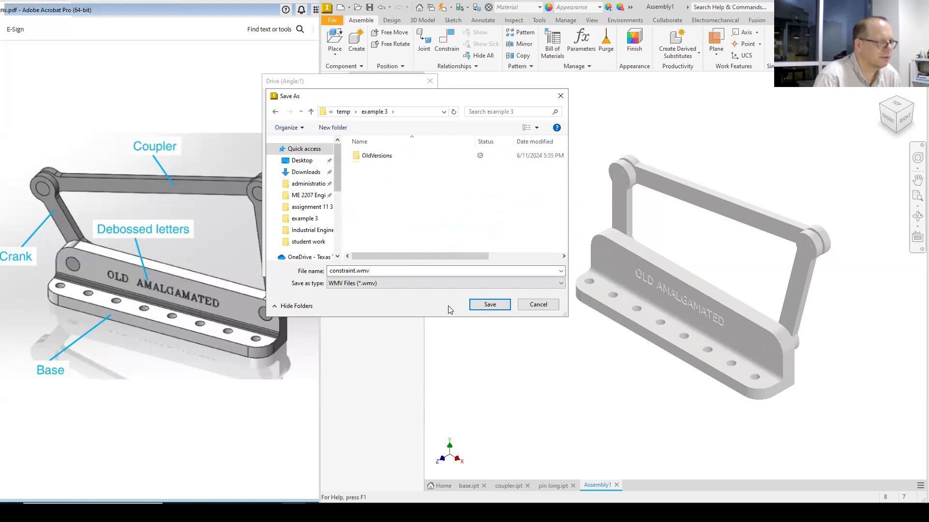
click(490, 305)
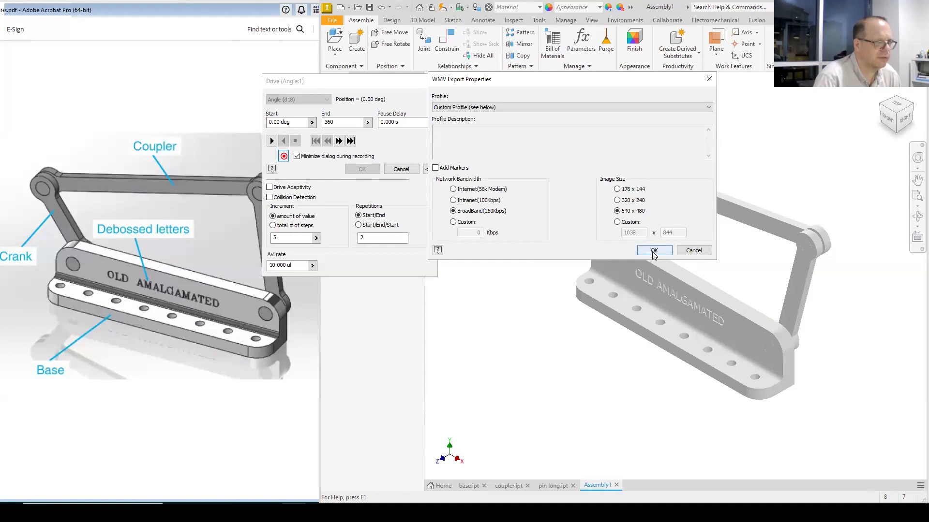
- Accept the WMV export at BroadBand (250Kbps) and 640 x 480, record the crank's forward motion, and finish the drive
click(654, 251)
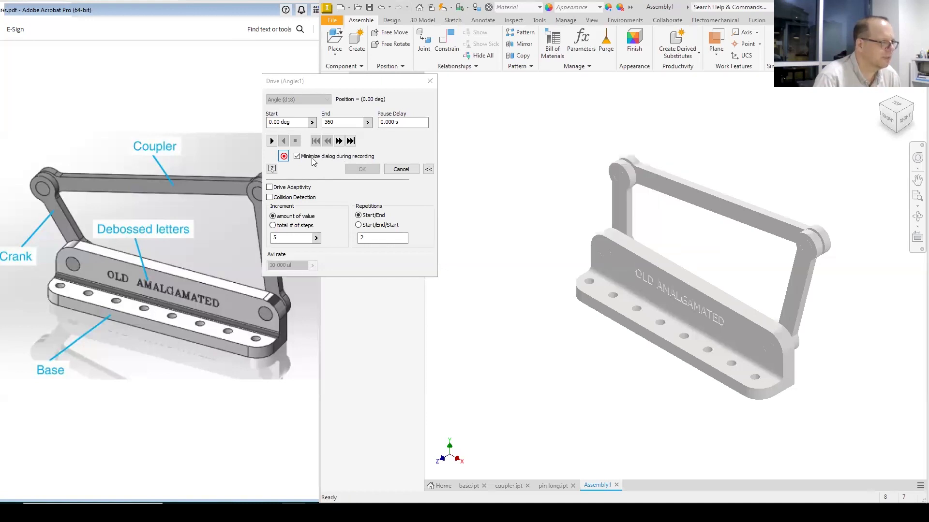
click(272, 141)
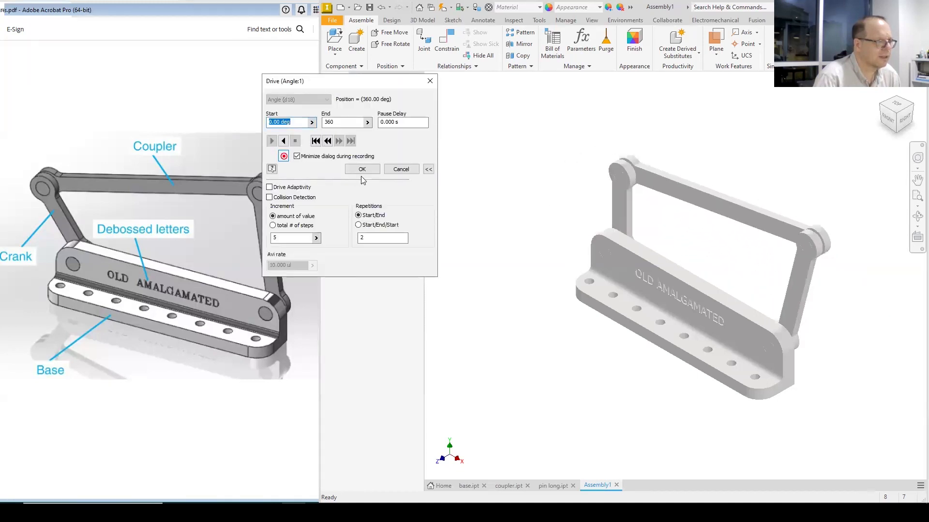
click(362, 170)
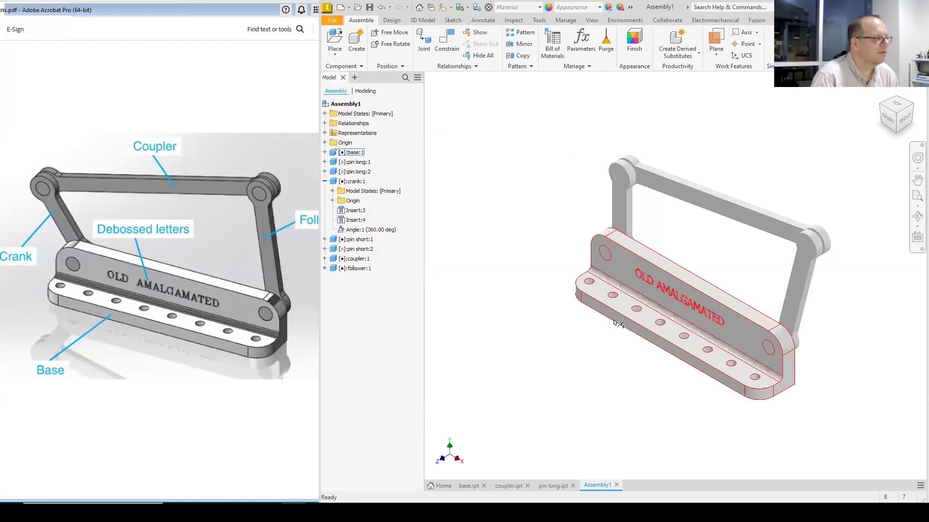